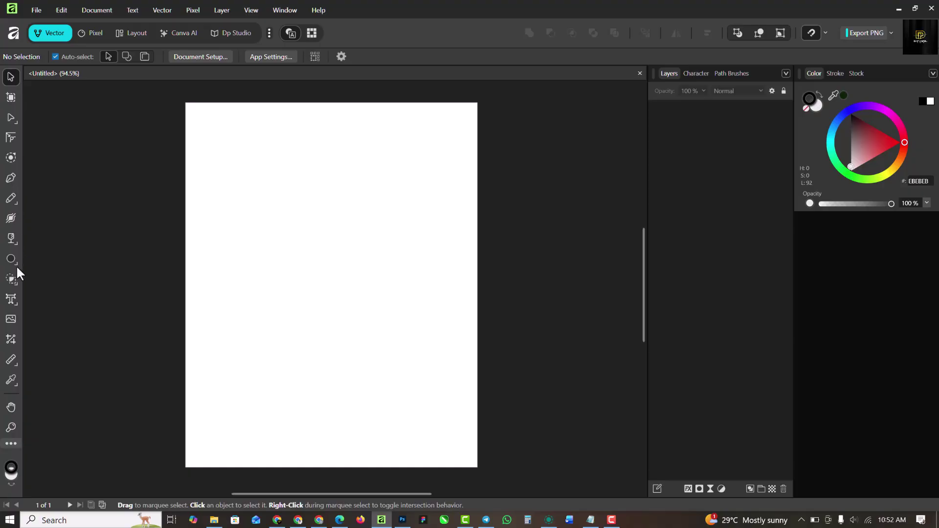
- Draw a rectangle that covers the whole page and extends slightly past its edges
{"action": "left_click", "coordinate": [11, 257]}
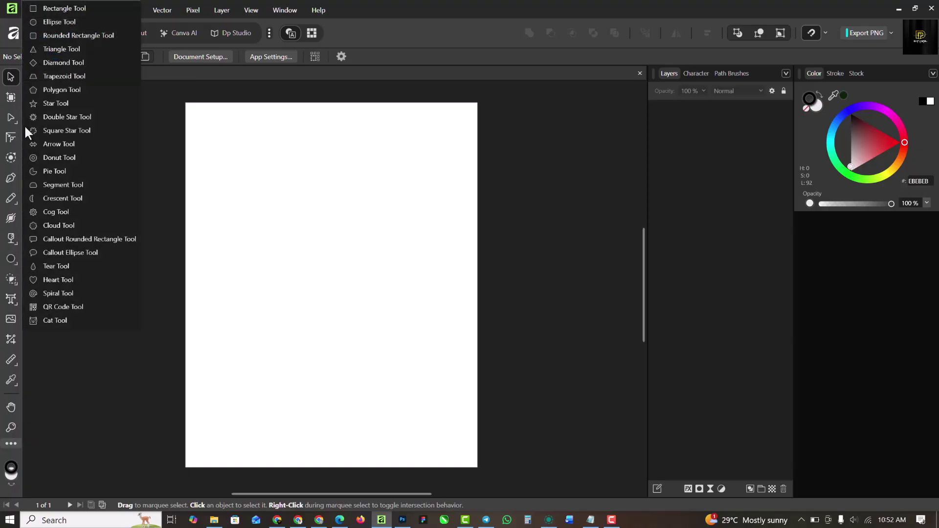
{"action": "left_click", "coordinate": [47, 7]}
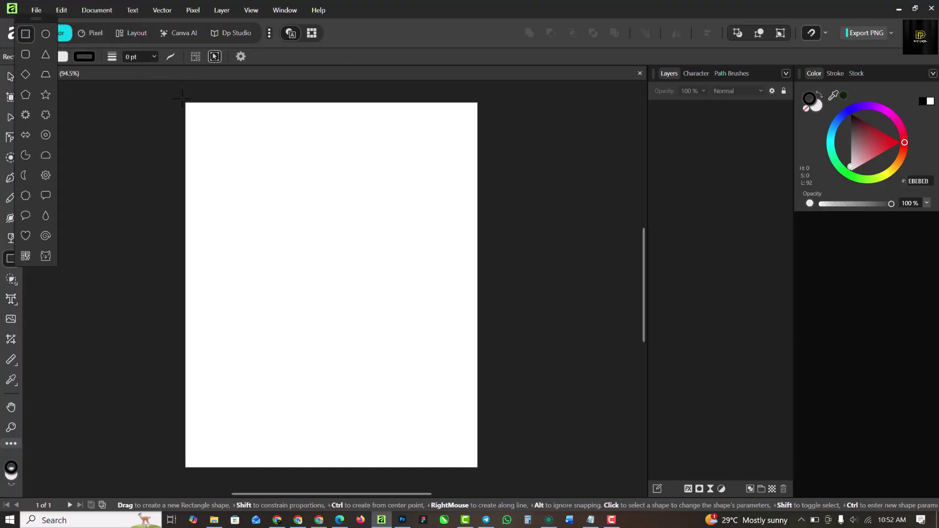
{"action": "left_click_drag", "start_coordinate": [181, 97], "coordinate": [484, 474]}
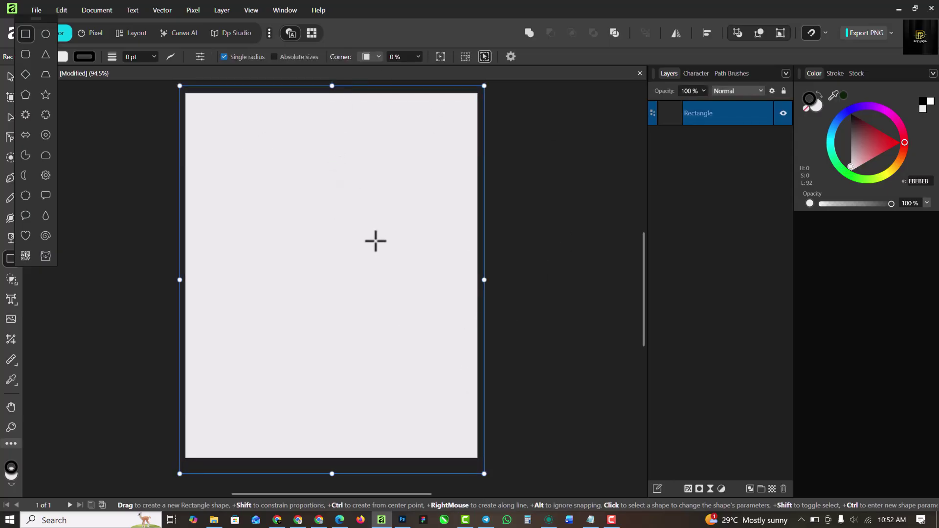
{"action": "scroll", "coordinate": [376, 241], "scroll_direction": "down", "scroll_amount": 2}
{"action": "scroll", "coordinate": [373, 151], "scroll_direction": "up", "scroll_amount": 2}
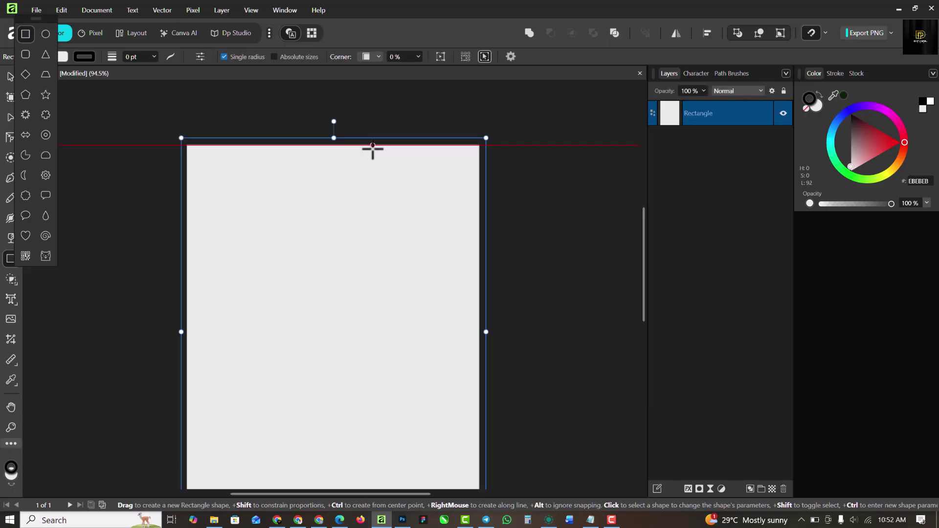
- Fill the background rectangle with dark green 002500, remove its stroke, and deselect it
{"action": "left_click", "coordinate": [807, 107]}
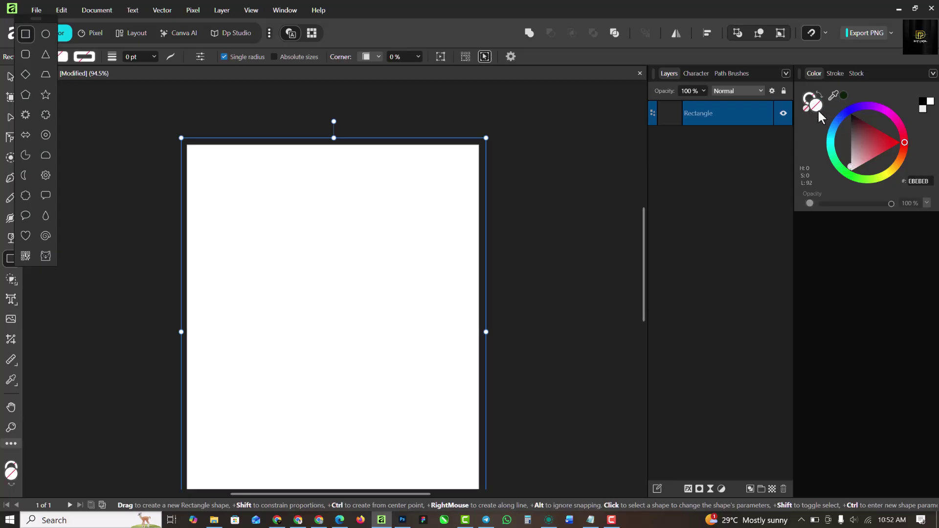
{"action": "mouse_move", "coordinate": [906, 143]}
{"action": "left_mouse_down"}
{"action": "mouse_move", "coordinate": [881, 177]}
{"action": "mouse_move", "coordinate": [841, 178]}
{"action": "mouse_move", "coordinate": [893, 146]}
{"action": "left_mouse_up"}
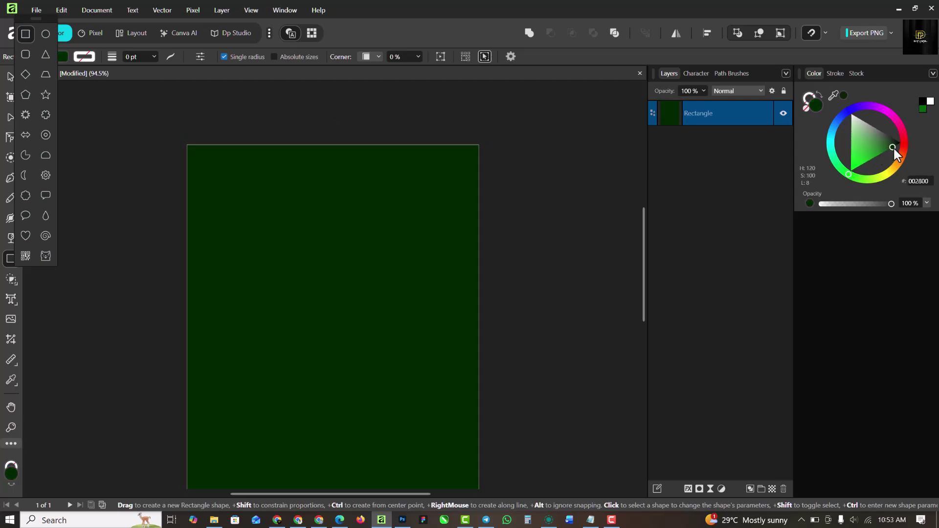
{"action": "key", "text": "ctrl+0"}
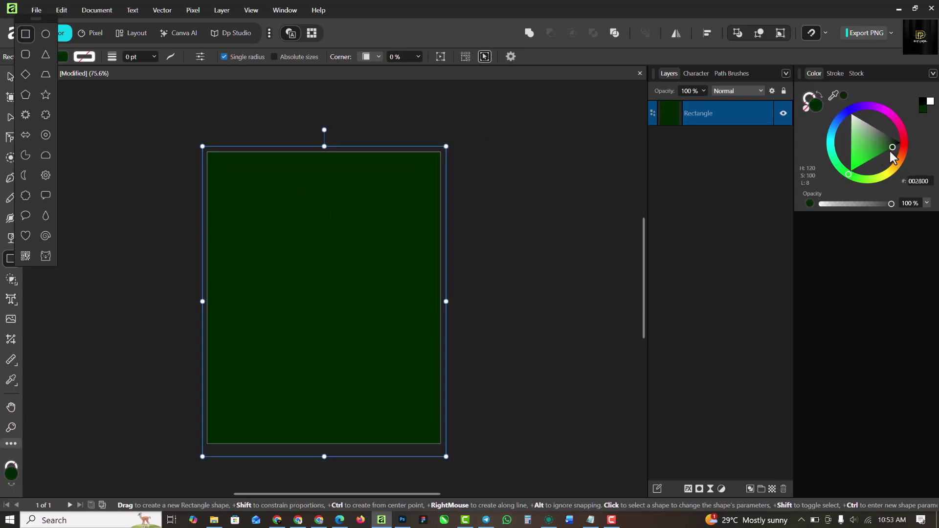
{"action": "left_click_drag", "start_coordinate": [891, 148], "coordinate": [892, 145]}
{"action": "left_click", "coordinate": [330, 277]}
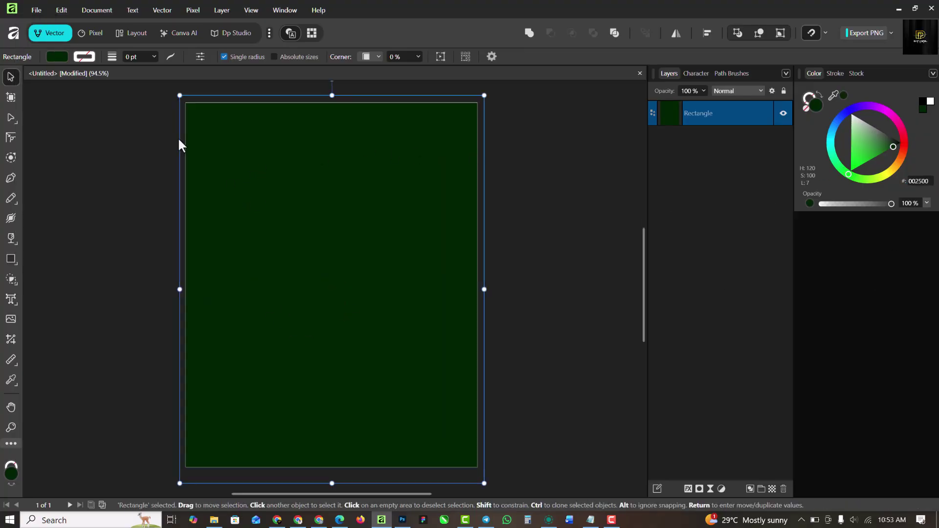
{"action": "left_click", "coordinate": [86, 128]}
- Add the artistic text "COCK" to the upper part of the page and colour it white
{"action": "left_click", "coordinate": [31, 297]}
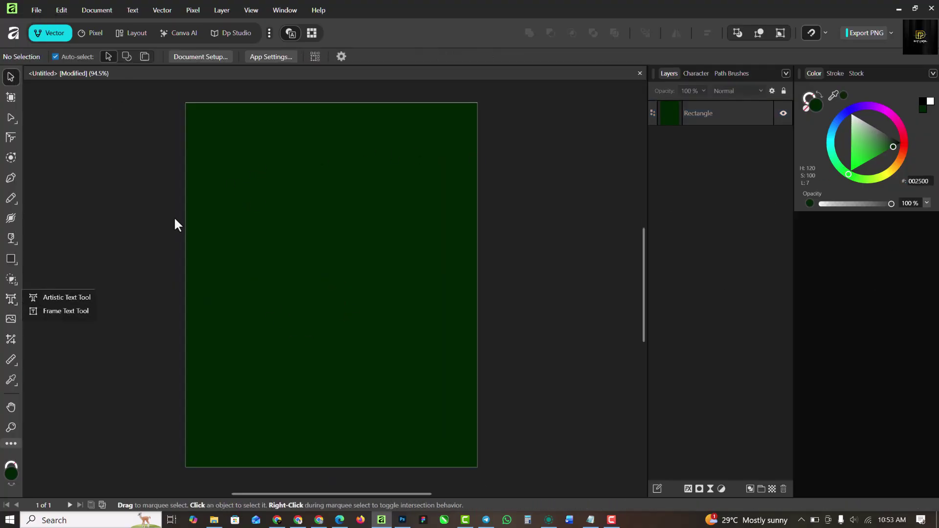
{"action": "left_click", "coordinate": [230, 219]}
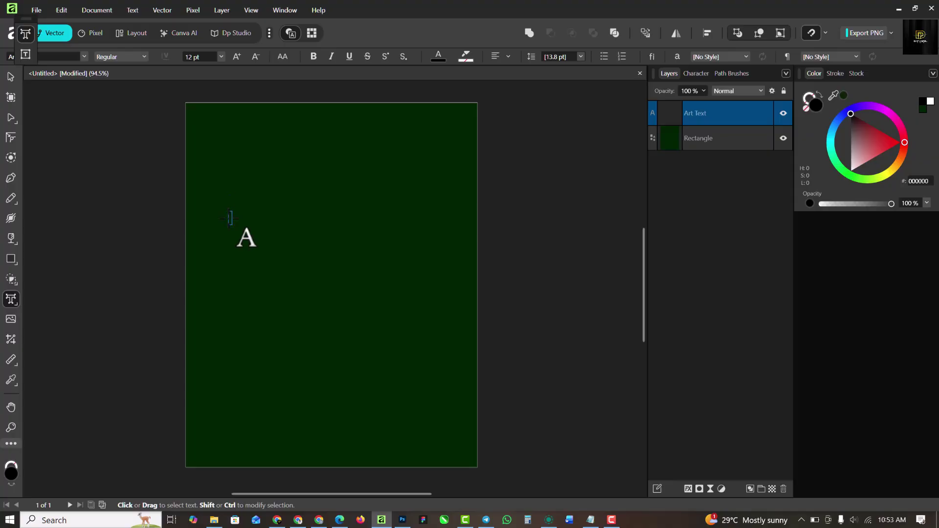
{"action": "type", "text": "COCK"}
{"action": "key", "text": "Escape"}
{"action": "key", "text": "v"}
{"action": "left_click", "coordinate": [926, 109]}
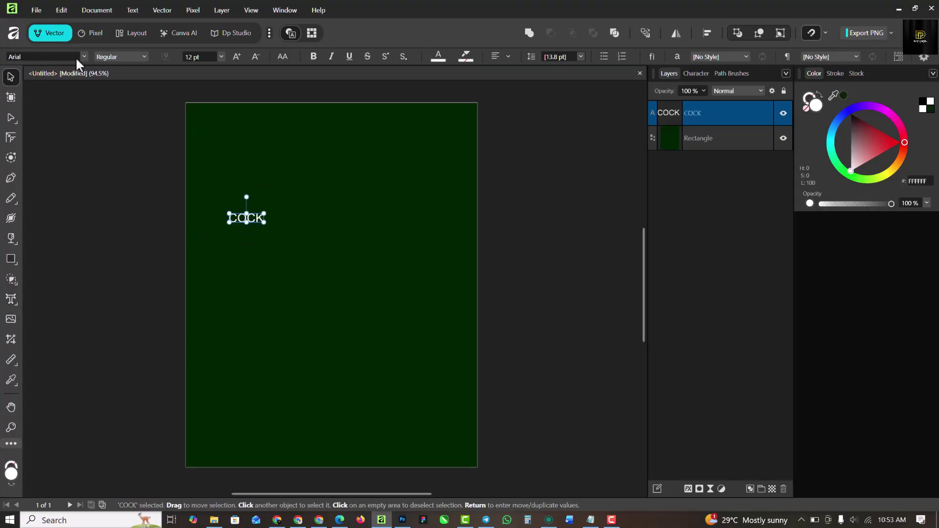
- Set the COCK text in Built Titling Light and enlarge it to about 91 pt
{"action": "left_click", "coordinate": [84, 56]}
{"action": "left_click", "coordinate": [81, 70]}
{"action": "left_click", "coordinate": [54, 277]}
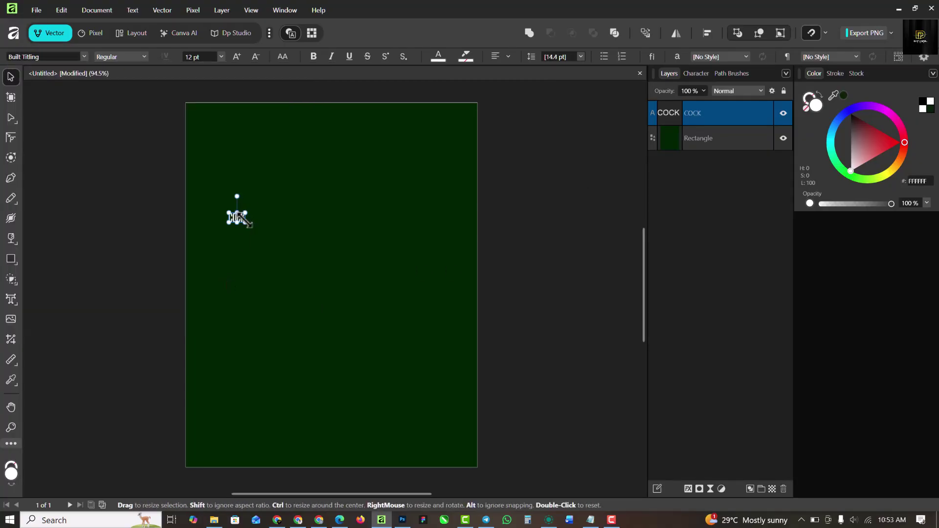
{"action": "left_click_drag", "start_coordinate": [247, 223], "coordinate": [310, 318]}
{"action": "left_click", "coordinate": [138, 57]}
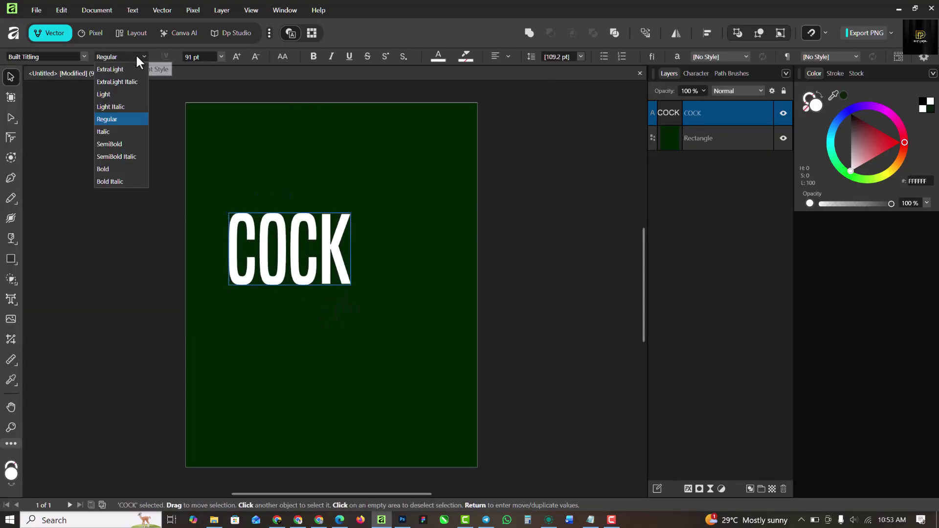
{"action": "left_click", "coordinate": [103, 94]}
- Shift the COCK text up and toward the page's left edge, and scale it down to about 71.9 pt
{"action": "left_click_drag", "start_coordinate": [288, 254], "coordinate": [271, 247]}
{"action": "key", "text": "Tab"}
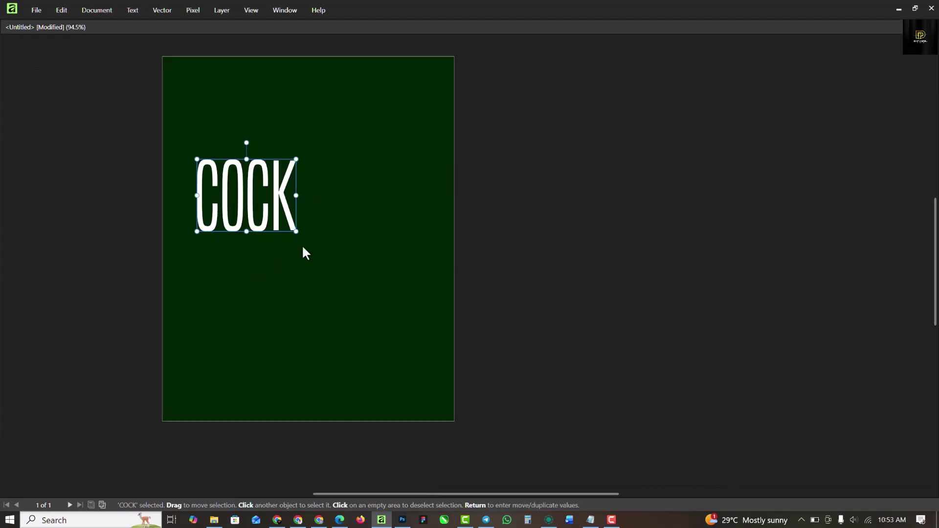
{"action": "key", "text": "Tab"}
{"action": "left_click_drag", "start_coordinate": [318, 277], "coordinate": [288, 297]}
- Change the copy of COCK below the original to "TAIL" and enlarge it to match the width of COCK
{"action": "scroll", "coordinate": [286, 296], "scroll_direction": "up", "scroll_amount": 4}
{"action": "key", "text": "t"}
{"action": "double_click", "coordinate": [286, 279]}
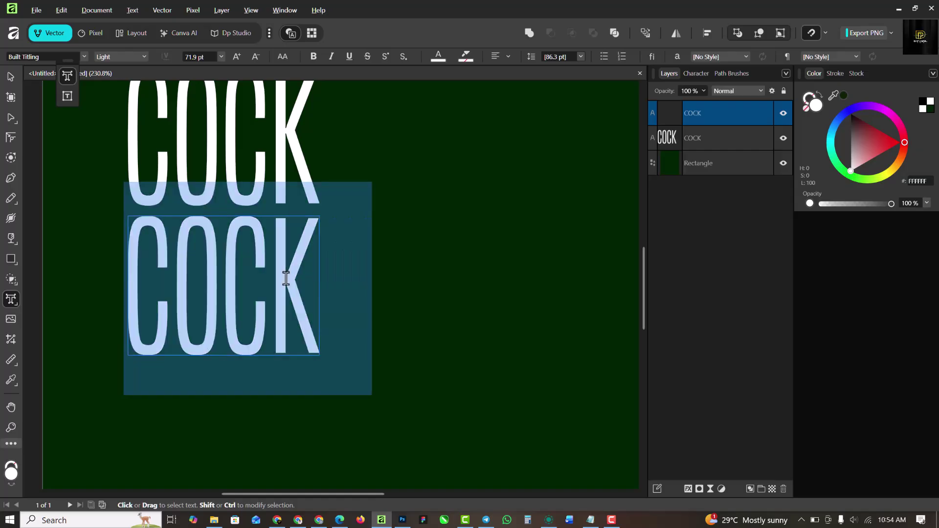
{"action": "type", "text": "TAIL"}
{"action": "key", "text": "Escape"}
{"action": "key", "text": "v"}
{"action": "left_click_drag", "start_coordinate": [267, 355], "coordinate": [321, 409]}
{"action": "scroll", "coordinate": [240, 245], "scroll_direction": "down", "scroll_amount": 4}
- Duplicate the COCK text, place the copy below TAIL, and change its wording to "PARTY"
{"action": "left_click", "coordinate": [238, 228]}
{"action": "key", "text": "ctrl+j"}
{"action": "left_click_drag", "start_coordinate": [238, 227], "coordinate": [237, 418]}
{"action": "key", "text": "t"}
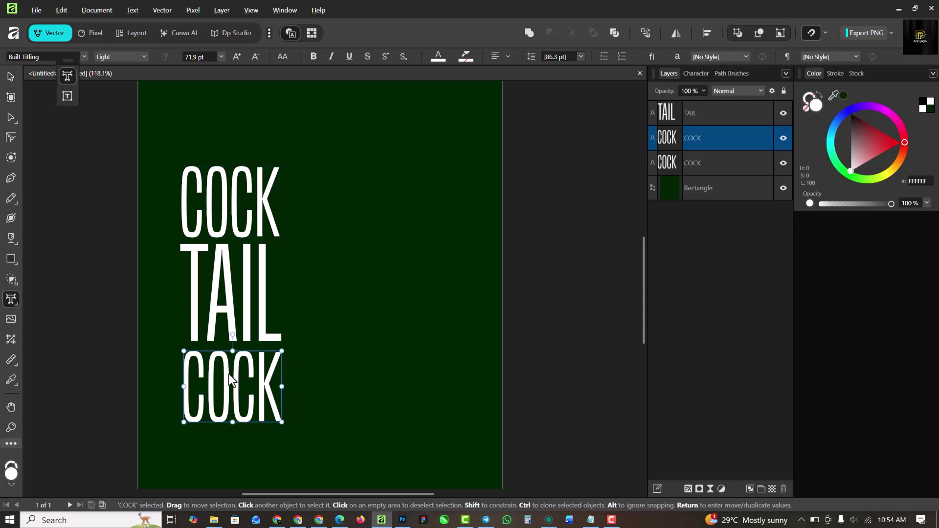
{"action": "double_click", "coordinate": [225, 378]}
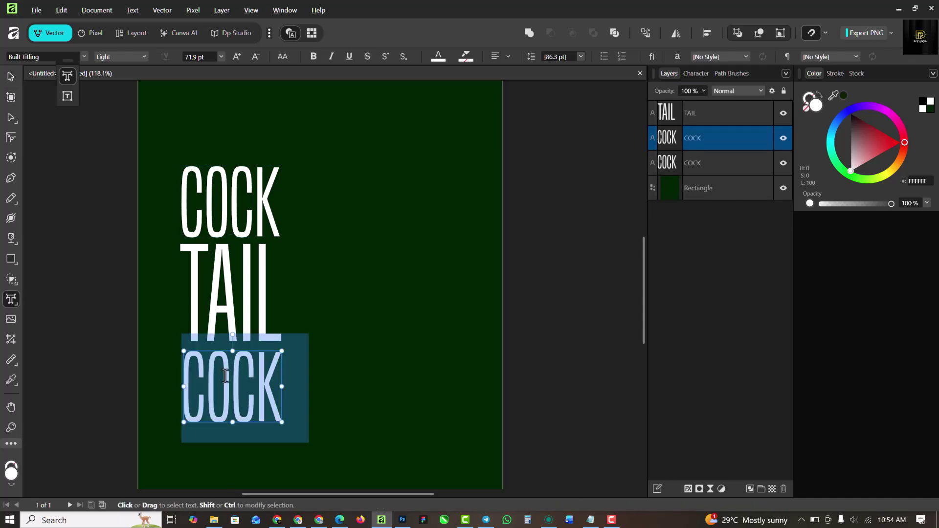
{"action": "type", "text": "PART"}
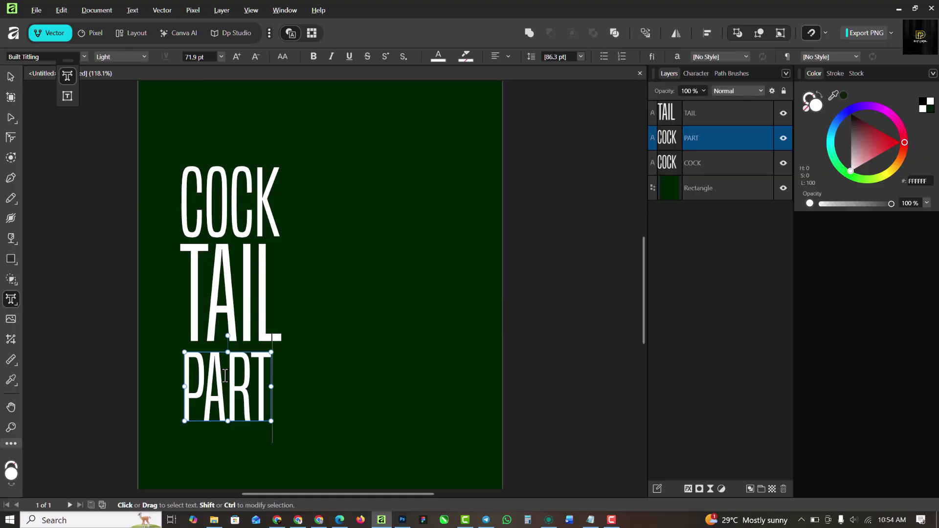
{"action": "type", "text": "Y"}
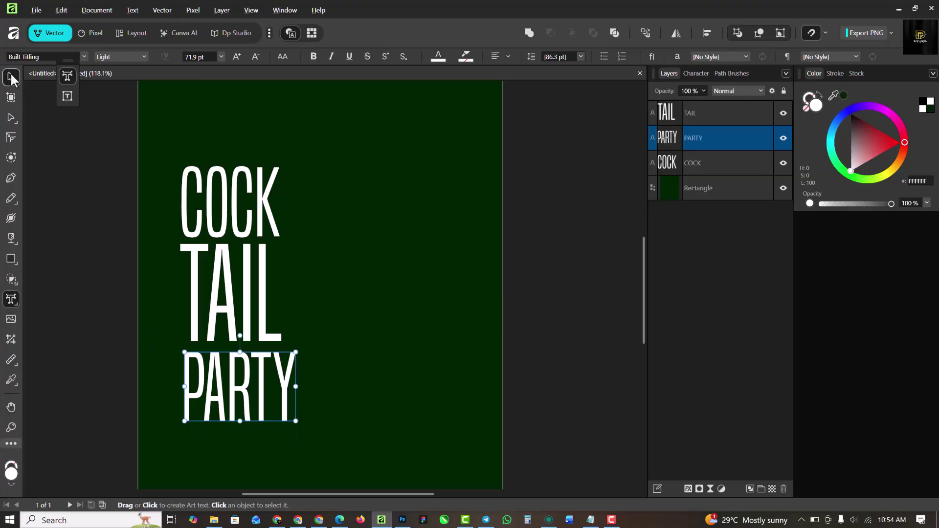
- Scale the PARTY text down to about 65.6 pt and nudge it into place under TAIL
{"action": "left_click", "coordinate": [11, 77]}
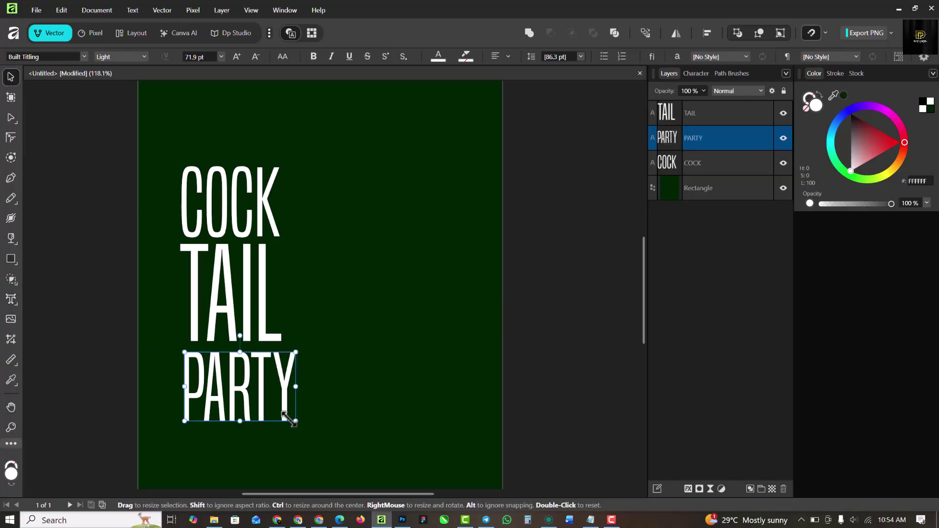
{"action": "left_click_drag", "start_coordinate": [295, 420], "coordinate": [286, 415]}
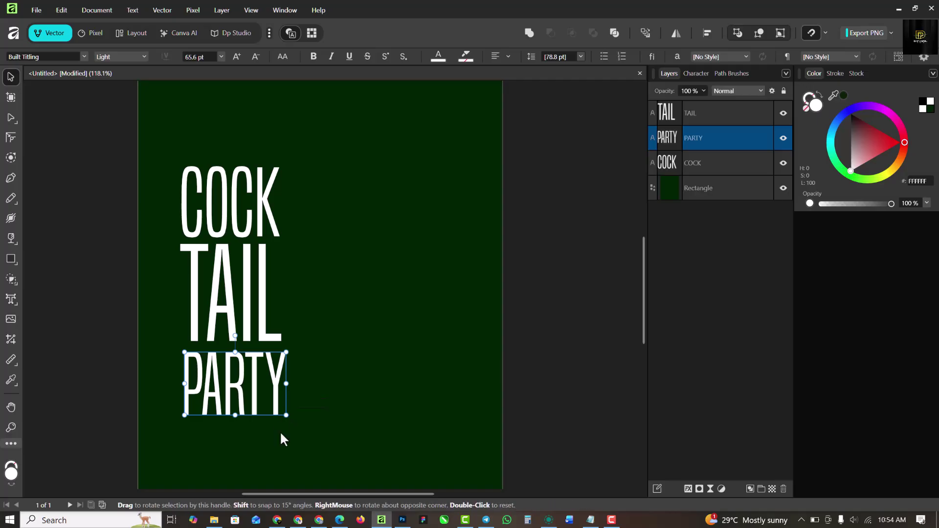
{"action": "scroll", "coordinate": [221, 370], "scroll_direction": "up", "scroll_amount": 4}
{"action": "left_click_drag", "start_coordinate": [236, 375], "coordinate": [240, 366]}
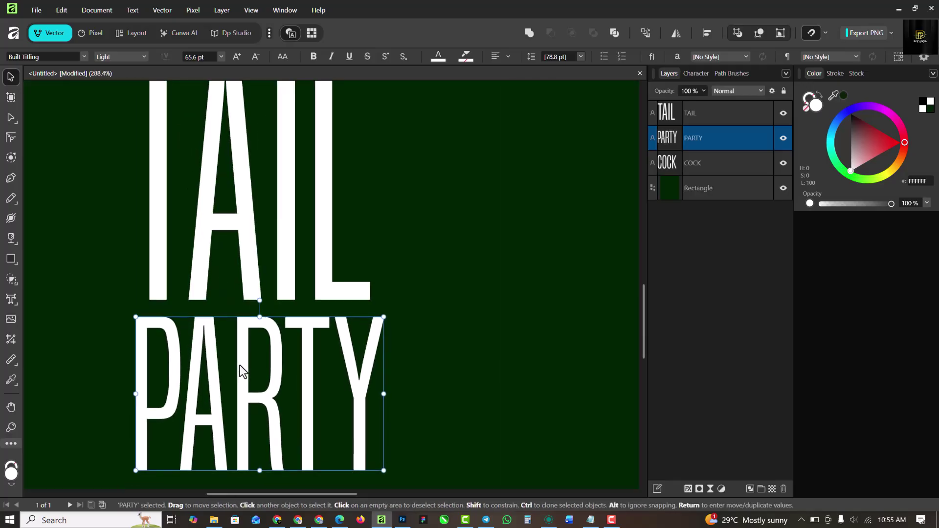
- Draw a rectangle behind the letters TA of TAIL, reaching slightly above them, and fill it with bright green 00D902
{"action": "left_click", "coordinate": [190, 362]}
{"action": "scroll", "coordinate": [190, 363], "scroll_direction": "down", "scroll_amount": 1}
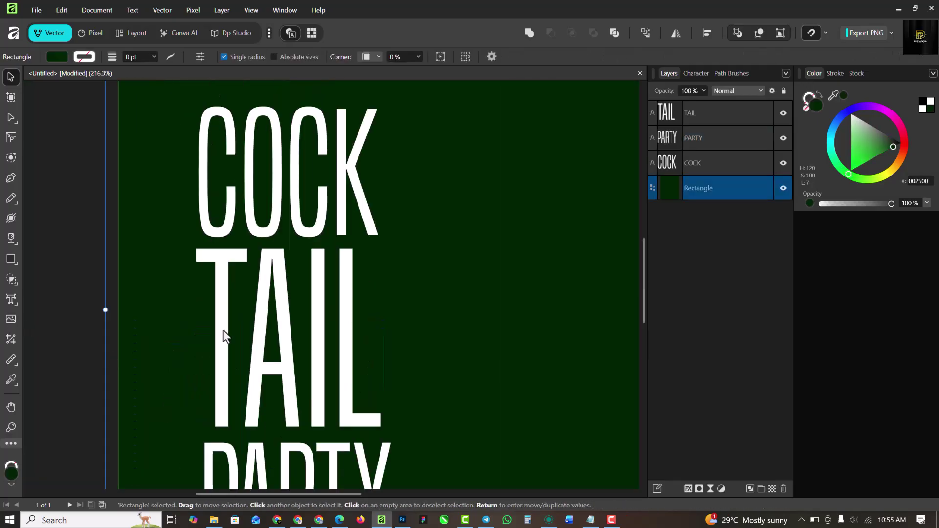
{"action": "right_click", "coordinate": [9, 258]}
{"action": "left_click", "coordinate": [68, 6]}
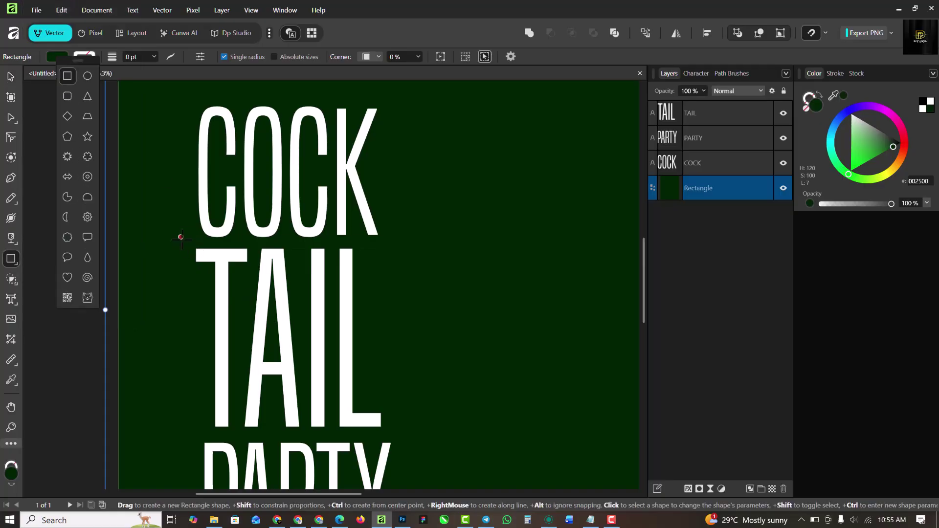
{"action": "left_click_drag", "start_coordinate": [187, 244], "coordinate": [305, 432]}
{"action": "scroll", "coordinate": [248, 245], "scroll_direction": "up", "scroll_amount": 3}
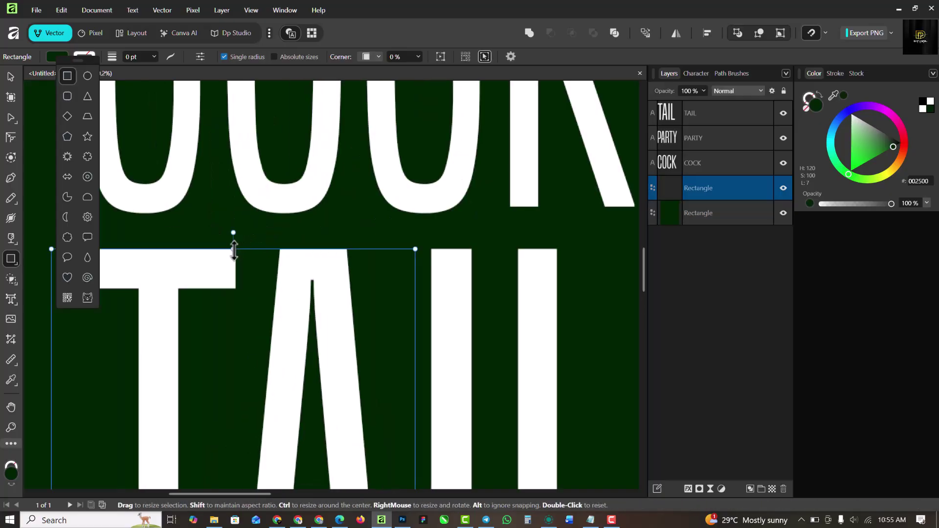
{"action": "left_click_drag", "start_coordinate": [232, 247], "coordinate": [233, 226]}
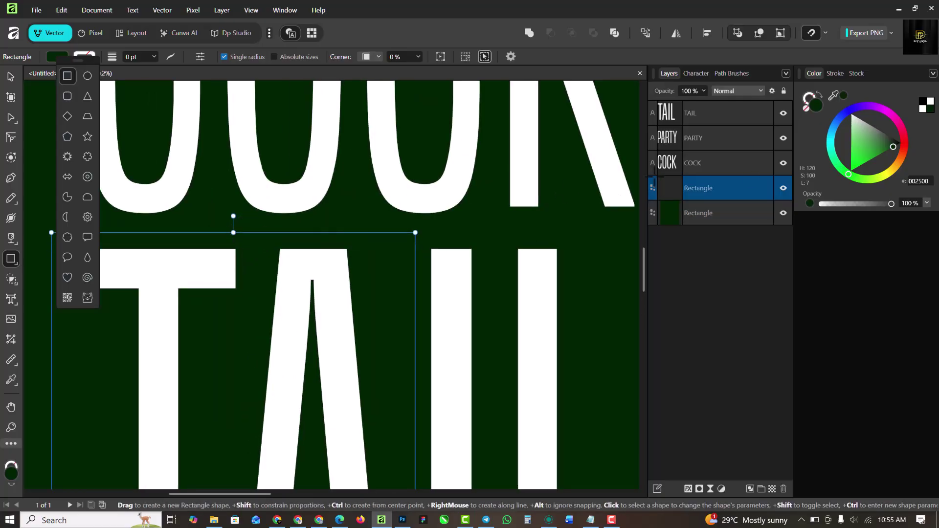
{"action": "left_click_drag", "start_coordinate": [892, 145], "coordinate": [863, 170]}
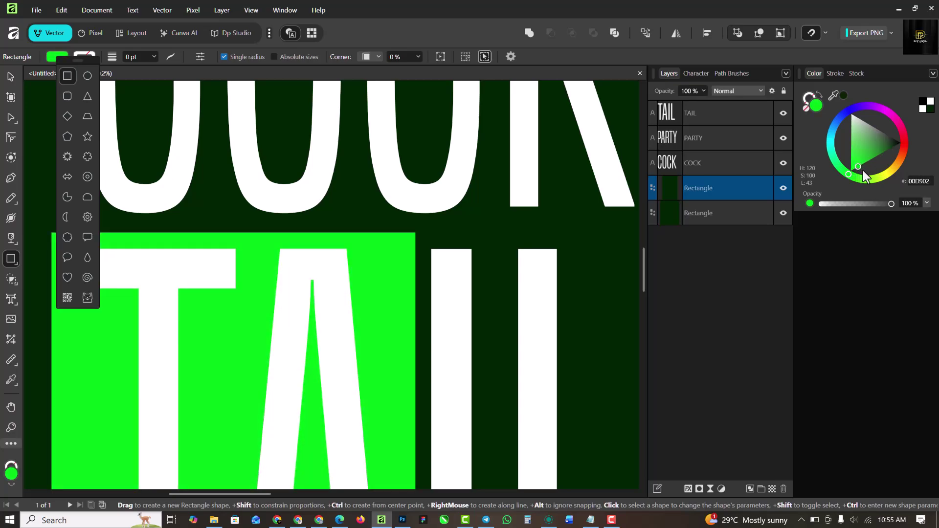
- Convert the green rectangle to curves and move its upper-right node inward so the edge follows the slant of the A
{"action": "scroll", "coordinate": [262, 315], "scroll_direction": "down", "scroll_amount": 4}
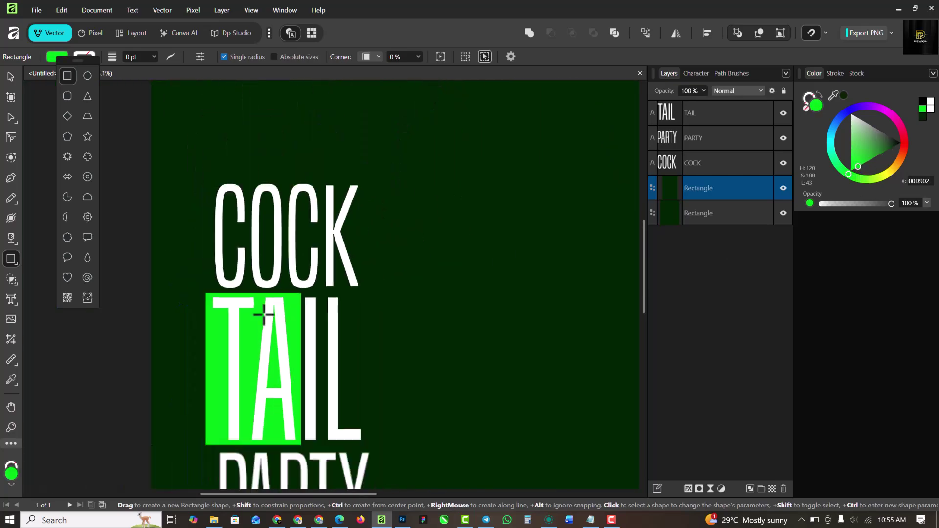
{"action": "scroll", "coordinate": [252, 430], "scroll_direction": "up", "scroll_amount": 3}
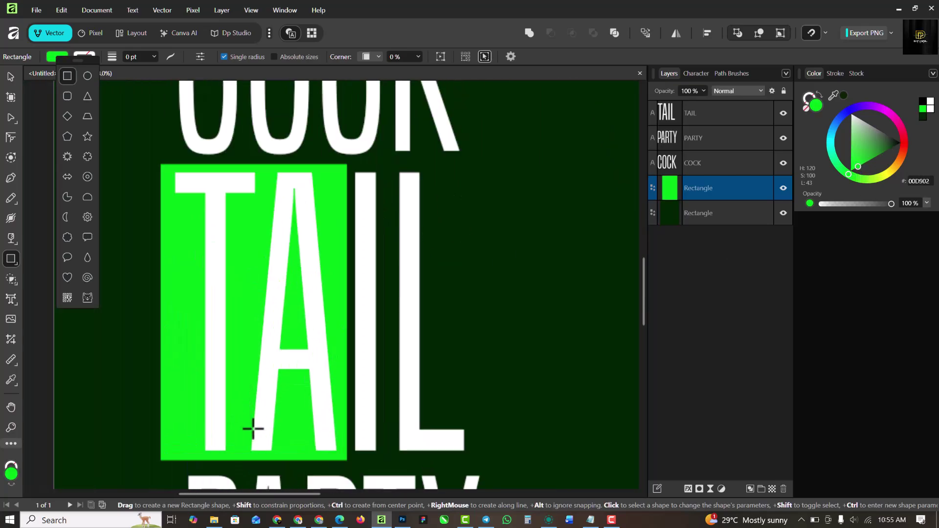
{"action": "left_click", "coordinate": [9, 79]}
{"action": "right_click", "coordinate": [330, 181]}
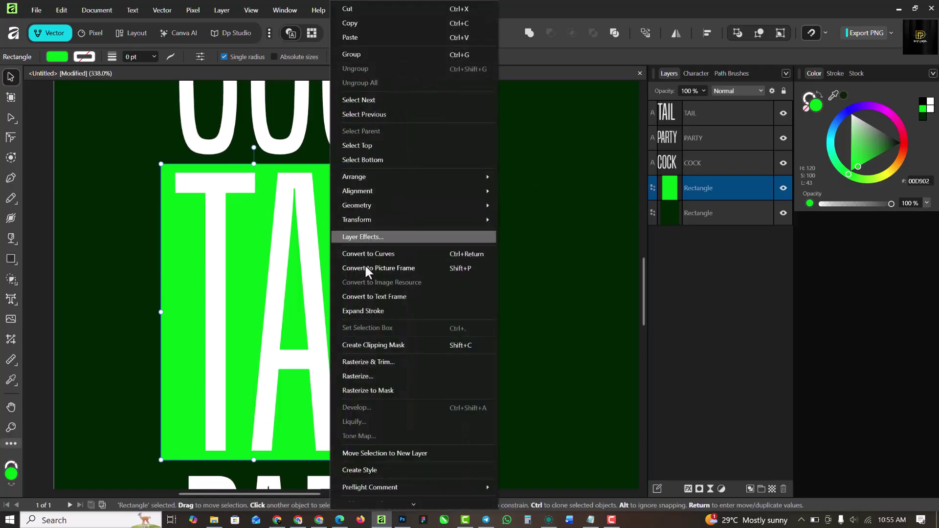
{"action": "left_click", "coordinate": [380, 254]}
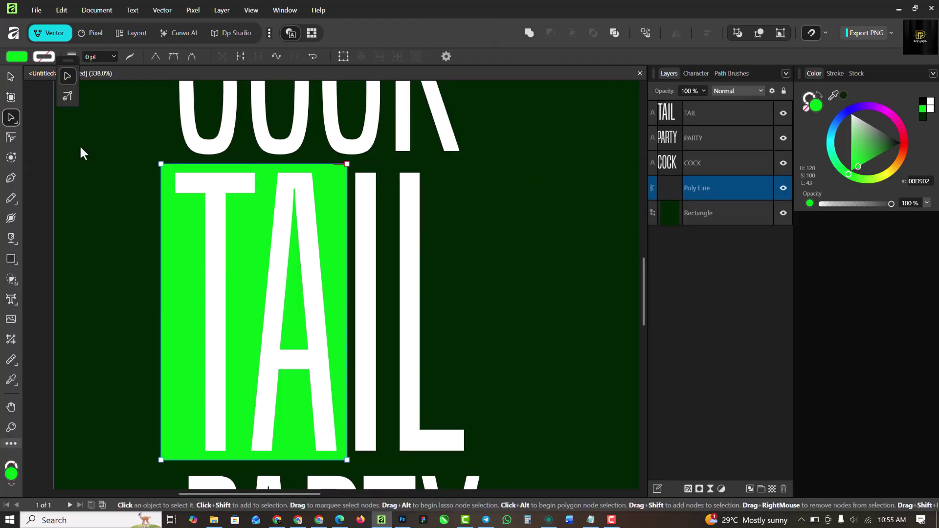
{"action": "left_click_drag", "start_coordinate": [347, 164], "coordinate": [324, 164]}
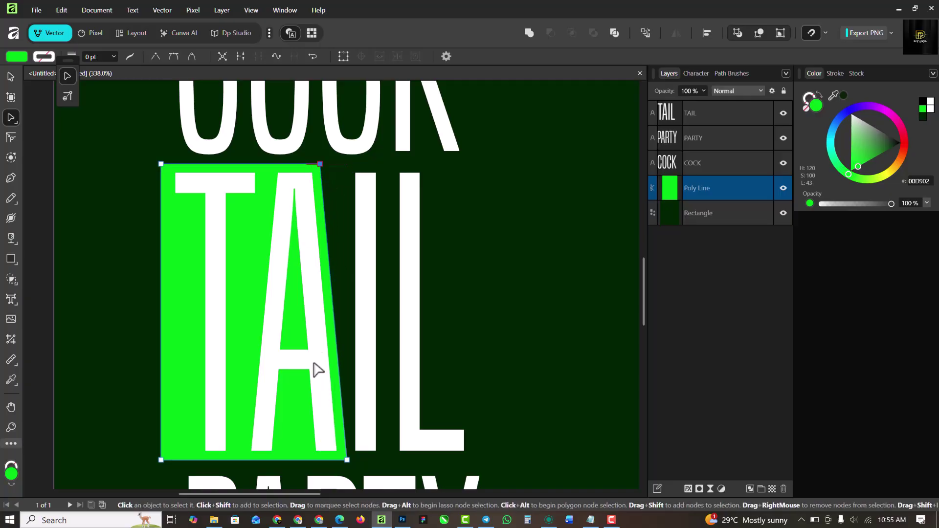
{"action": "left_click", "coordinate": [6, 78]}
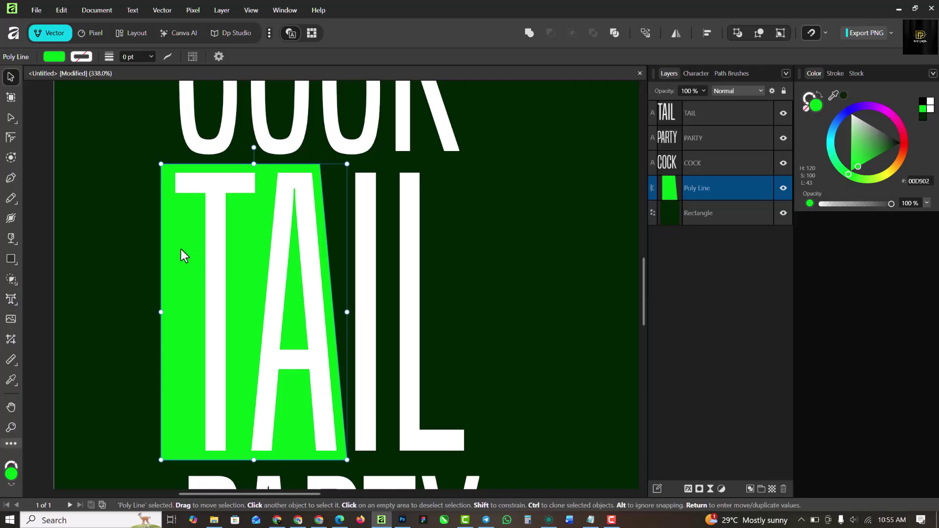
- Duplicate the green slanted shape and fill the copy with orange E6810D
{"action": "key", "text": "ctrl+j"}
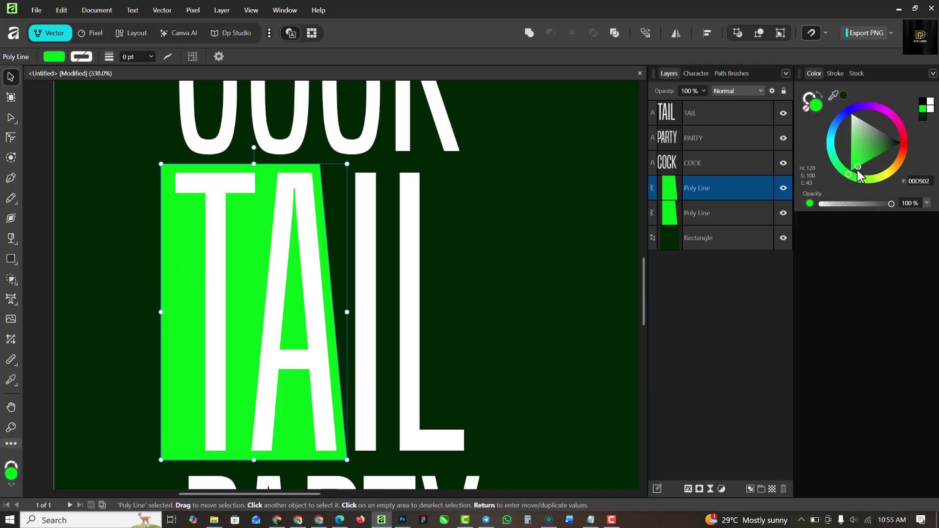
{"action": "mouse_move", "coordinate": [851, 175]}
{"action": "left_mouse_down"}
{"action": "mouse_move", "coordinate": [890, 175]}
{"action": "mouse_move", "coordinate": [900, 157]}
{"action": "mouse_move", "coordinate": [891, 162]}
{"action": "mouse_move", "coordinate": [890, 154]}
{"action": "mouse_move", "coordinate": [902, 163]}
{"action": "mouse_move", "coordinate": [891, 155]}
{"action": "left_mouse_up"}
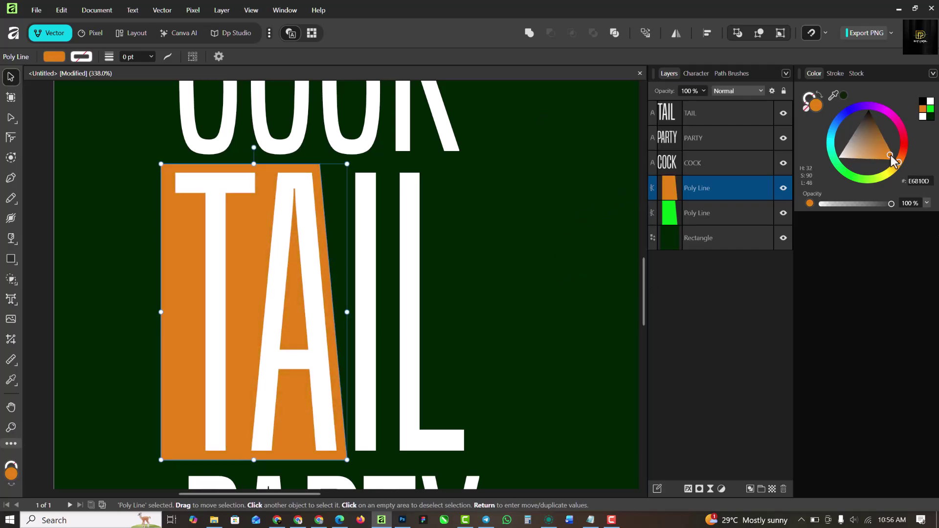
- Flip the orange shape horizontally and vertically and place it behind the letters IL, alongside the green shape's slanted edge
{"action": "left_click", "coordinate": [676, 33]}
{"action": "left_click", "coordinate": [694, 49]}
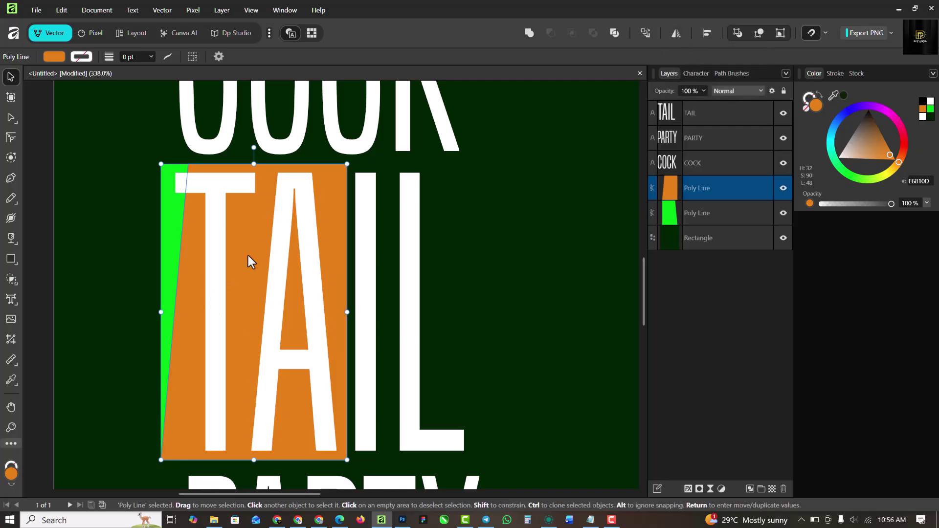
{"action": "left_click_drag", "start_coordinate": [248, 257], "coordinate": [440, 251]}
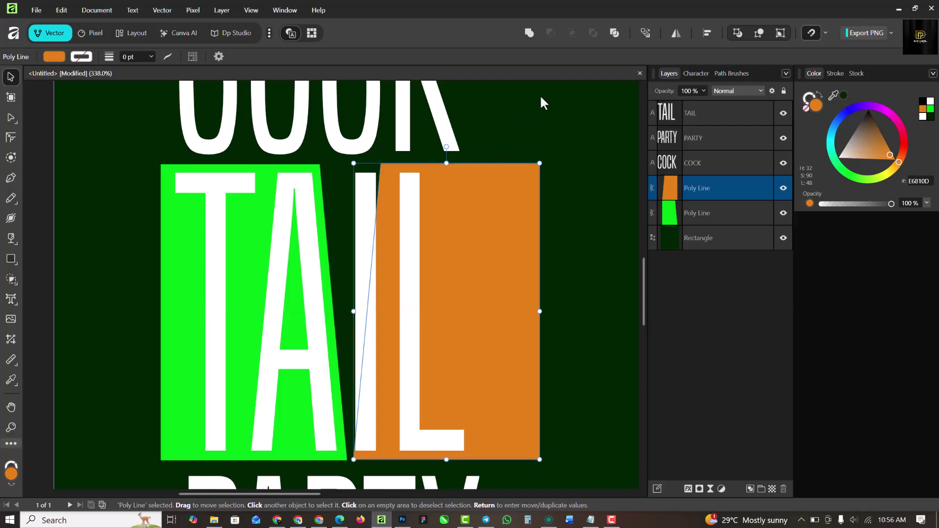
{"action": "left_click", "coordinate": [680, 32]}
{"action": "left_click", "coordinate": [699, 72]}
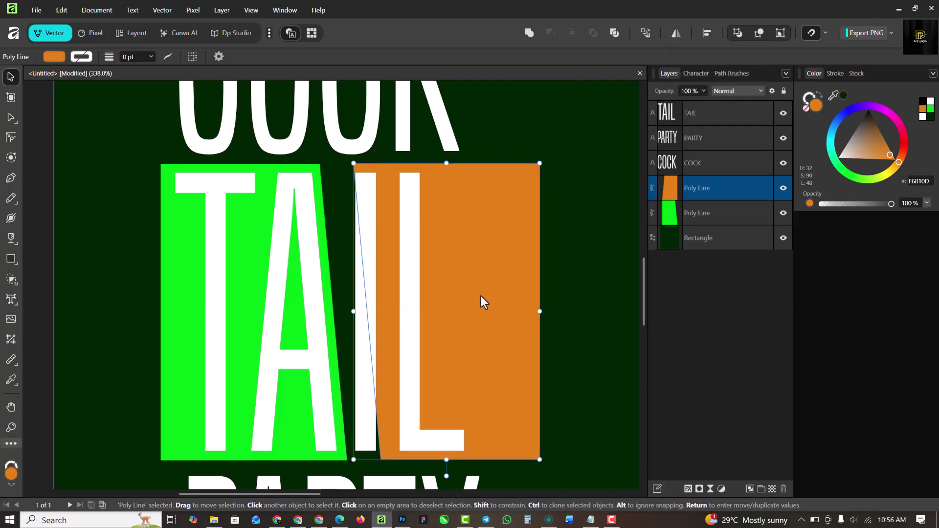
{"action": "left_click_drag", "start_coordinate": [487, 284], "coordinate": [458, 284]}
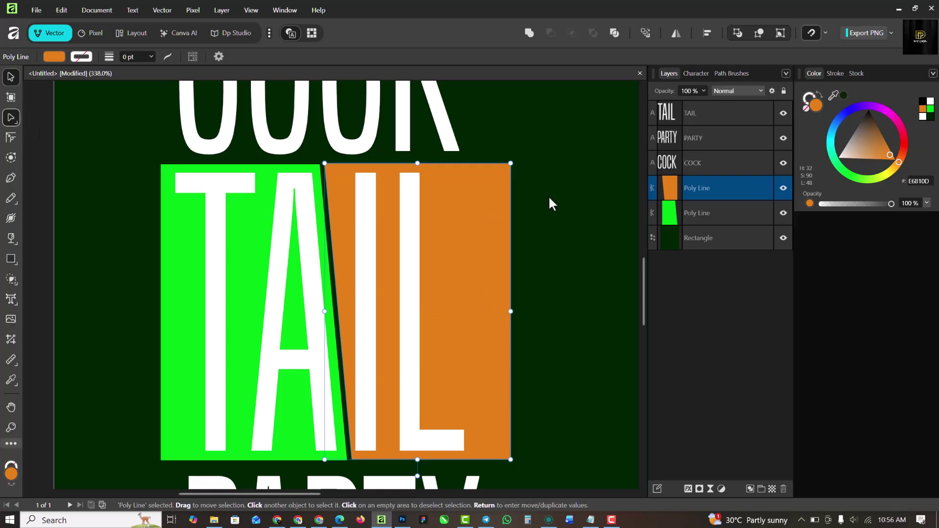
- Move the orange shape's right-hand nodes inward to just past the L and change its fill to FA9D0D
{"action": "mouse_move", "coordinate": [505, 151]}
{"action": "left_mouse_down"}
{"action": "mouse_move", "coordinate": [528, 384]}
{"action": "mouse_move", "coordinate": [519, 469]}
{"action": "mouse_move", "coordinate": [471, 460]}
{"action": "mouse_move", "coordinate": [480, 461]}
{"action": "left_mouse_up"}
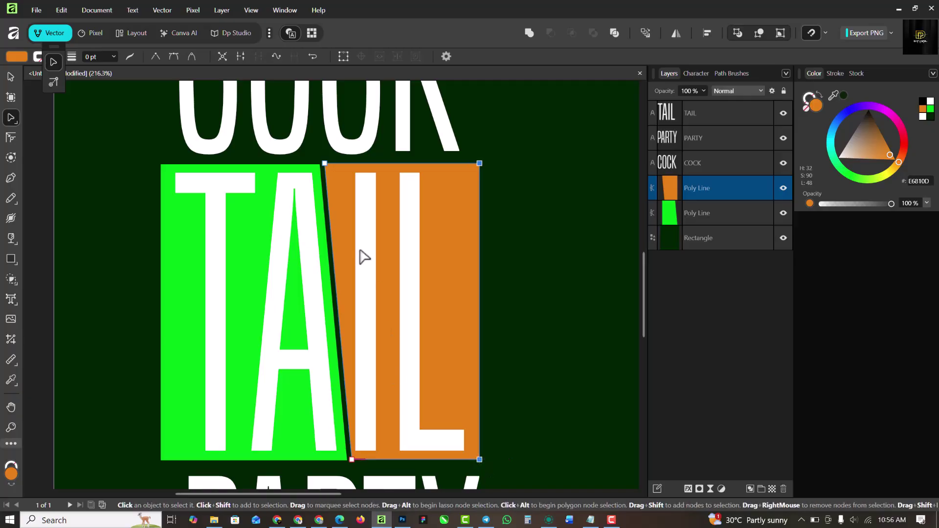
{"action": "scroll", "coordinate": [361, 256], "scroll_direction": "down", "scroll_amount": 5}
{"action": "scroll", "coordinate": [367, 255], "scroll_direction": "up", "scroll_amount": 4}
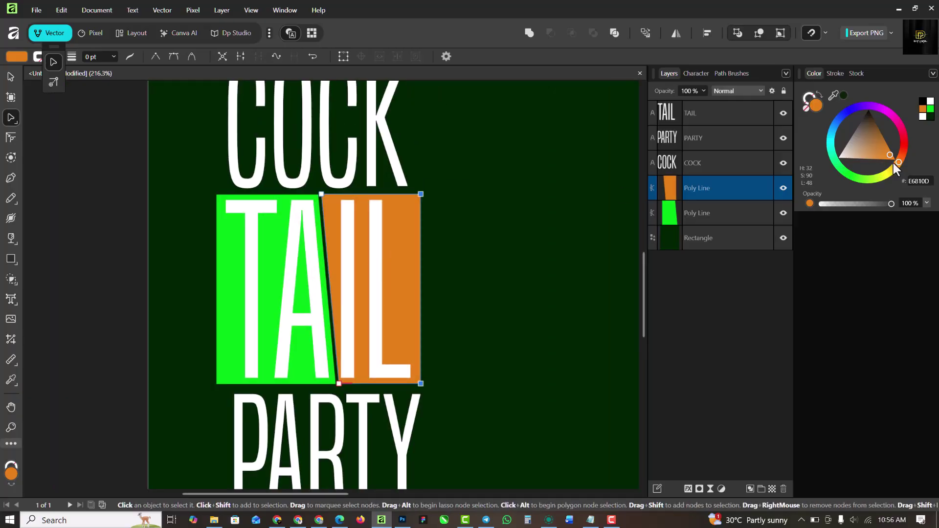
{"action": "scroll", "coordinate": [399, 254], "scroll_direction": "up", "scroll_amount": 2}
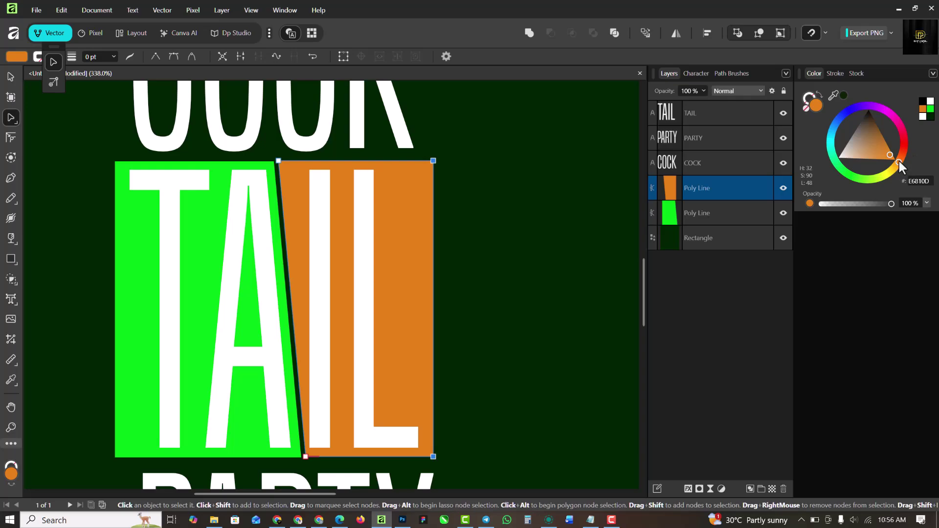
{"action": "left_click_drag", "start_coordinate": [899, 161], "coordinate": [891, 161]}
{"action": "scroll", "coordinate": [319, 293], "scroll_direction": "down", "scroll_amount": 6}
{"action": "scroll", "coordinate": [339, 299], "scroll_direction": "up", "scroll_amount": 2}
- Duplicate the COCK text directly above the original and change the copy's wording to PRESENTS
{"action": "key", "text": "v"}
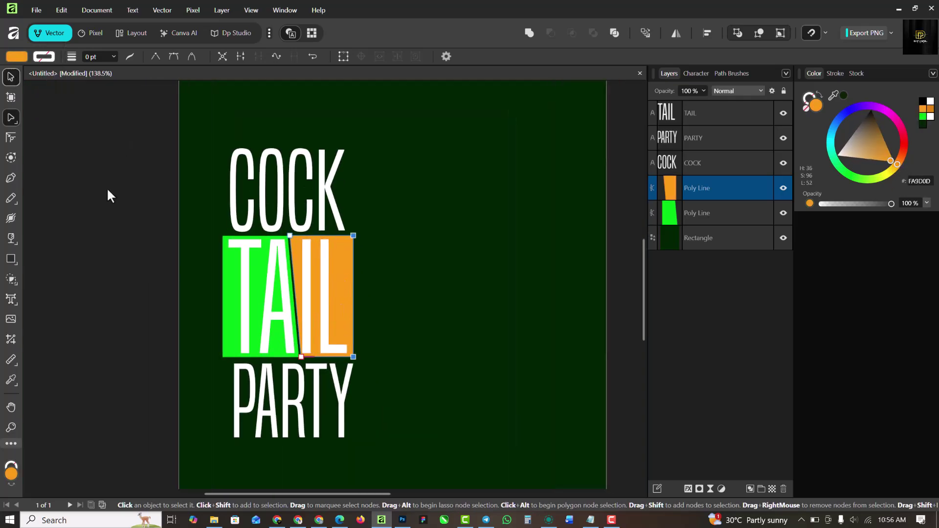
{"action": "left_click", "coordinate": [292, 172]}
{"action": "left_click_drag", "start_coordinate": [289, 191], "coordinate": [290, 97]}
{"action": "scroll", "coordinate": [309, 157], "scroll_direction": "down", "scroll_amount": 4}
{"action": "scroll", "coordinate": [327, 225], "scroll_direction": "up", "scroll_amount": 5}
{"action": "key", "text": "t"}
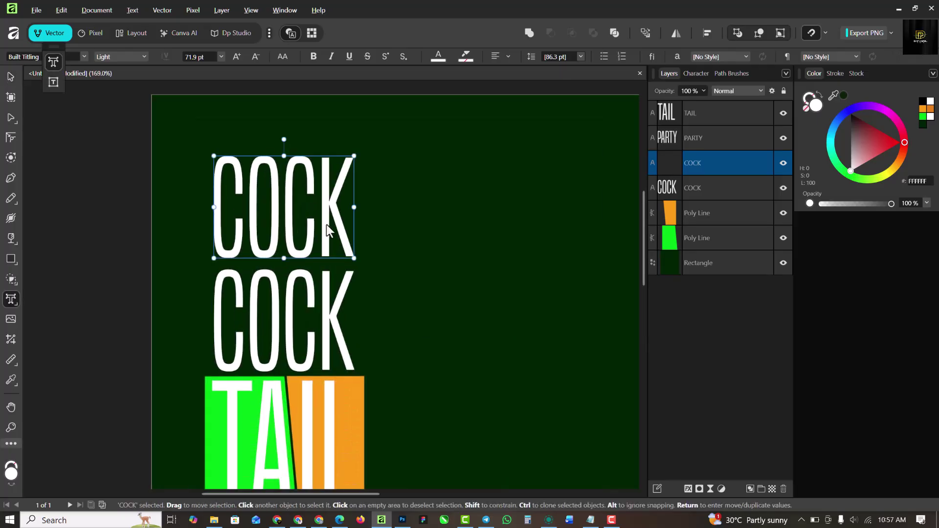
{"action": "double_click", "coordinate": [336, 164]}
{"action": "type", "text": "PE"}
{"action": "key", "text": "BackSpace"}
{"action": "type", "text": "RESENTS"}
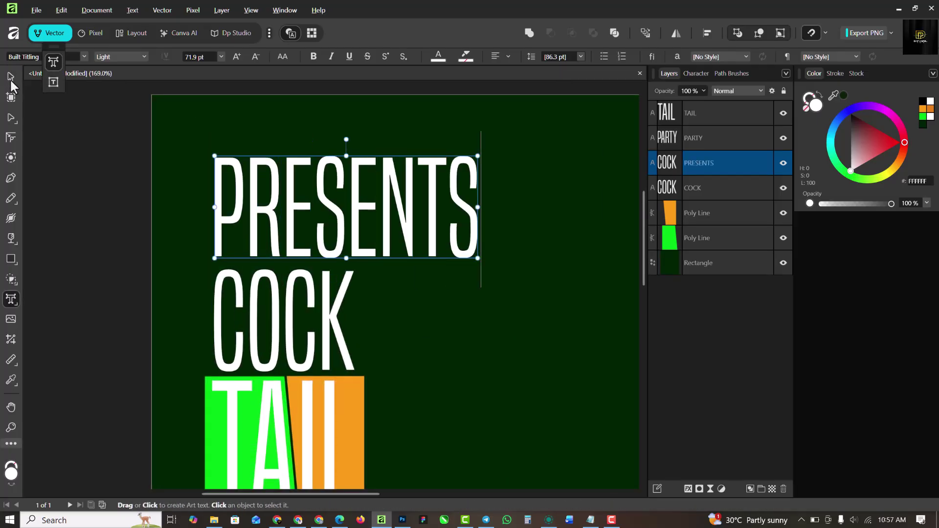
{"action": "key", "text": "Escape"}
- Shrink the PRESENTS text to 5 pt just above COCK and set its tracking to 3000 ‰
{"action": "left_click_drag", "start_coordinate": [398, 186], "coordinate": [235, 250]}
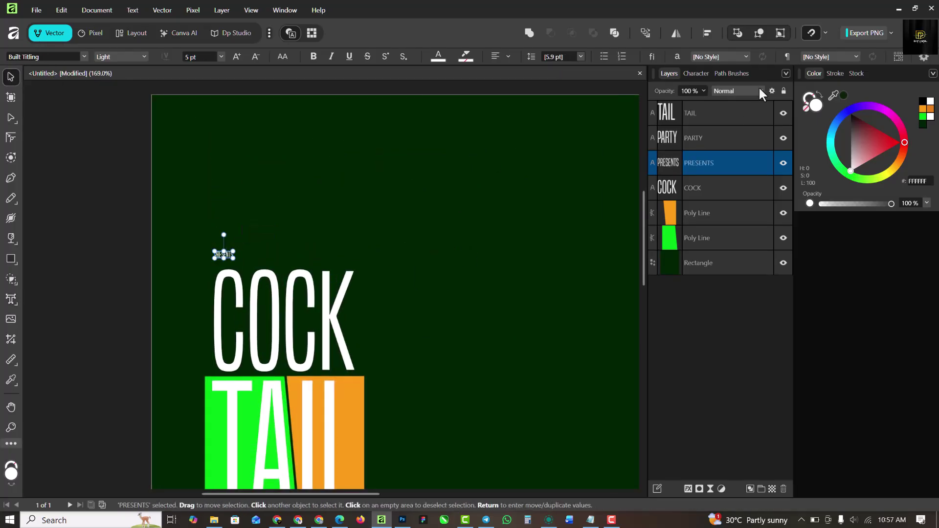
{"action": "left_click", "coordinate": [696, 73]}
{"action": "type", "text": "3000"}
{"action": "key", "text": "Return"}
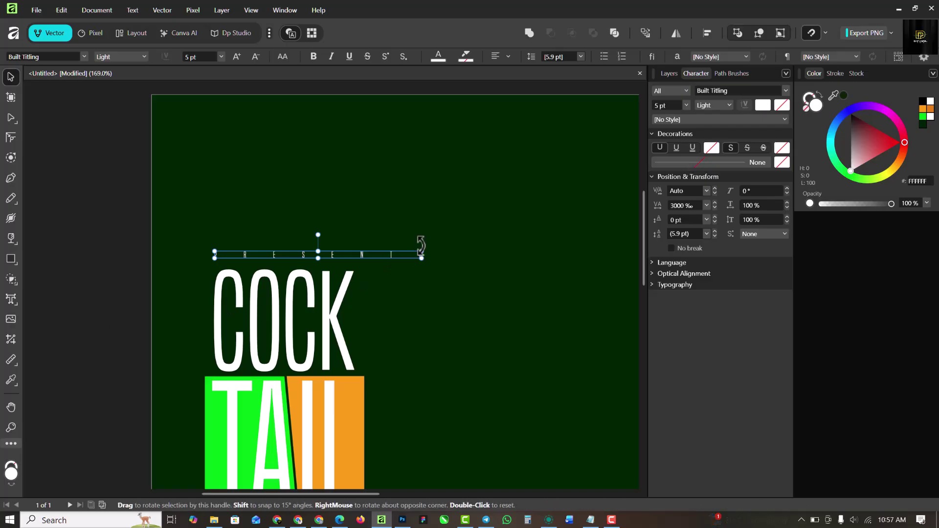
- Scale the widely spaced PRESENTS line down to about 3.3 pt so it spans the width of COCK
{"action": "left_click_drag", "start_coordinate": [421, 255], "coordinate": [357, 230]}
{"action": "scroll", "coordinate": [307, 345], "scroll_direction": "down", "scroll_amount": 3}
{"action": "scroll", "coordinate": [304, 157], "scroll_direction": "up", "scroll_amount": 10}
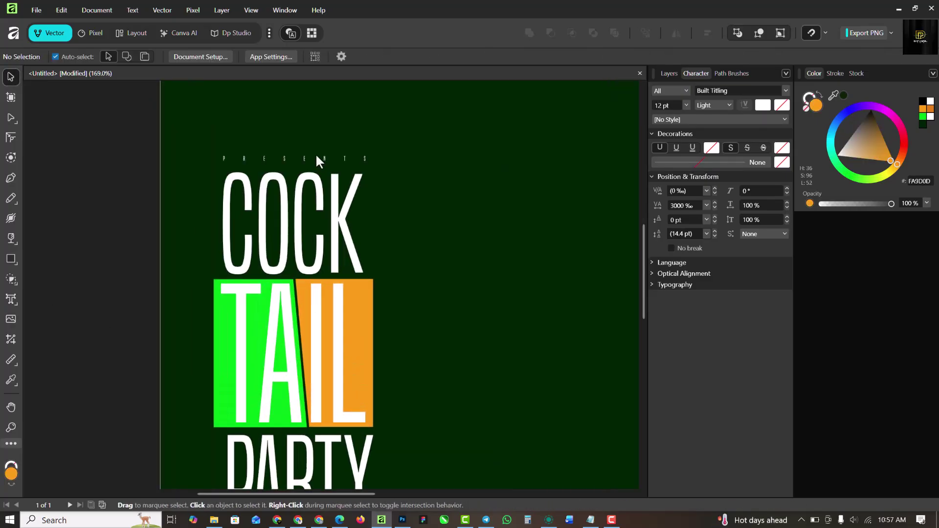
{"action": "left_click", "coordinate": [221, 57]}
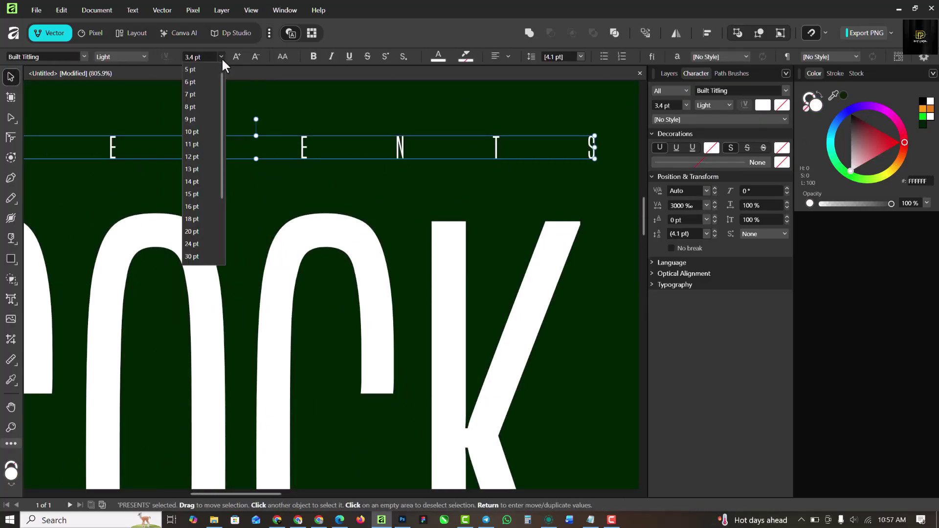
{"action": "left_click", "coordinate": [199, 74]}
{"action": "scroll", "coordinate": [342, 235], "scroll_direction": "down", "scroll_amount": 7}
{"action": "left_click_drag", "start_coordinate": [509, 234], "coordinate": [400, 213]}
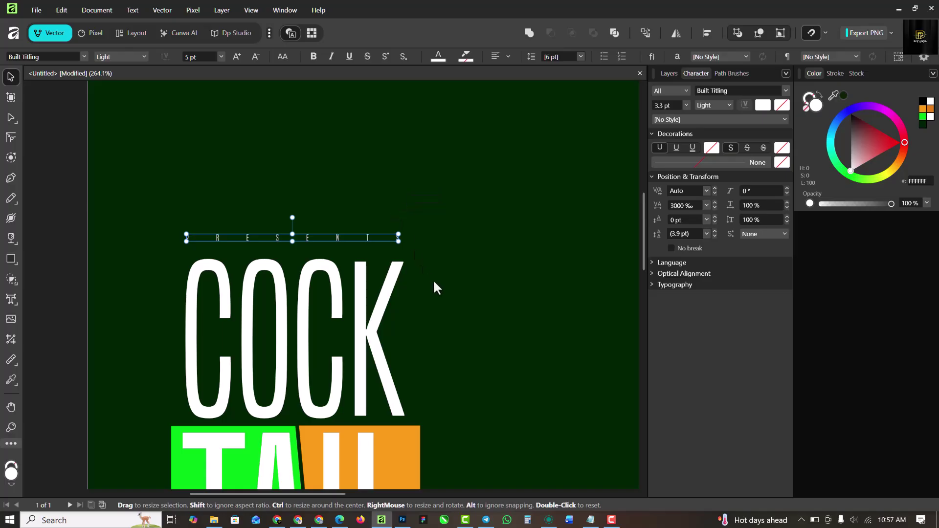
{"action": "left_click", "coordinate": [339, 203]}
- Add the artistic text SPINS in white Intro Inline below PARTY, enlarge it to 13 pt and nudge it into position
{"action": "scroll", "coordinate": [340, 204], "scroll_direction": "down", "scroll_amount": 6}
{"action": "scroll", "coordinate": [346, 352], "scroll_direction": "up", "scroll_amount": 2}
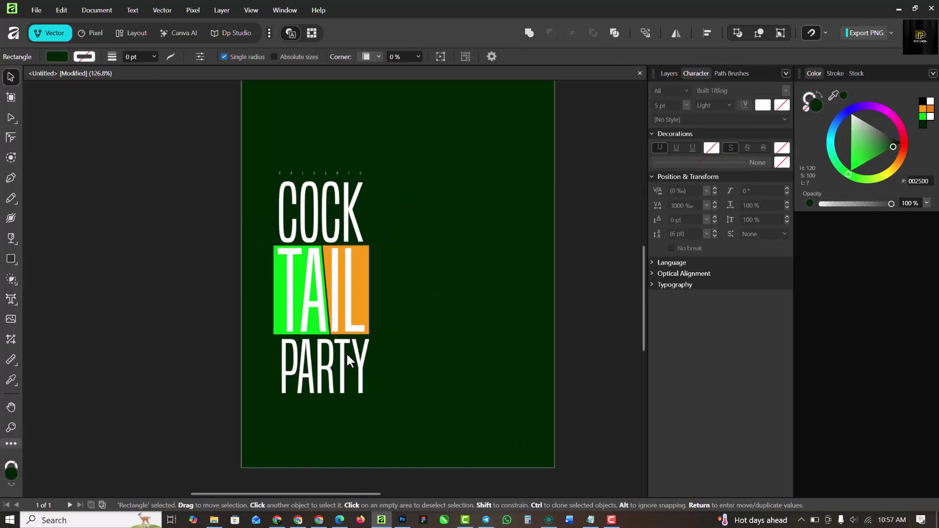
{"action": "scroll", "coordinate": [346, 352], "scroll_direction": "up", "scroll_amount": 2}
{"action": "scroll", "coordinate": [310, 357], "scroll_direction": "down", "scroll_amount": 1}
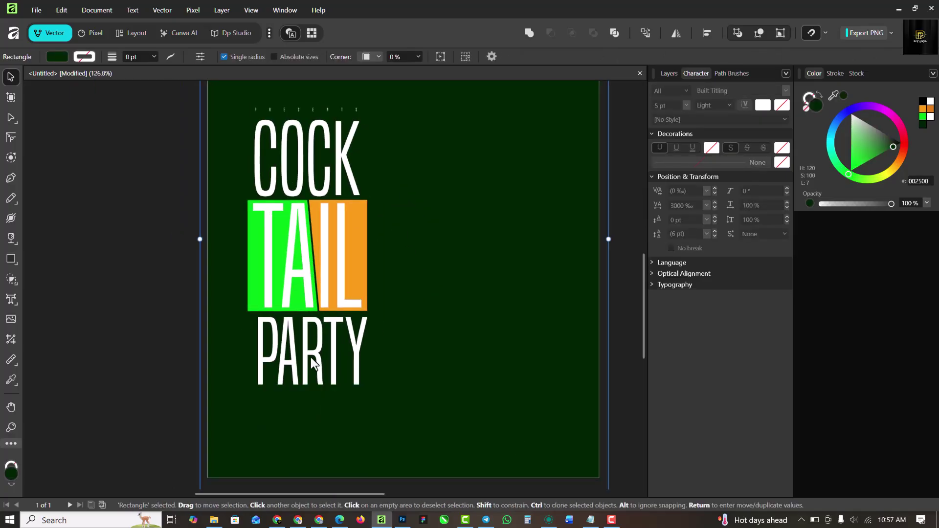
{"action": "scroll", "coordinate": [310, 357], "scroll_direction": "down", "scroll_amount": 1}
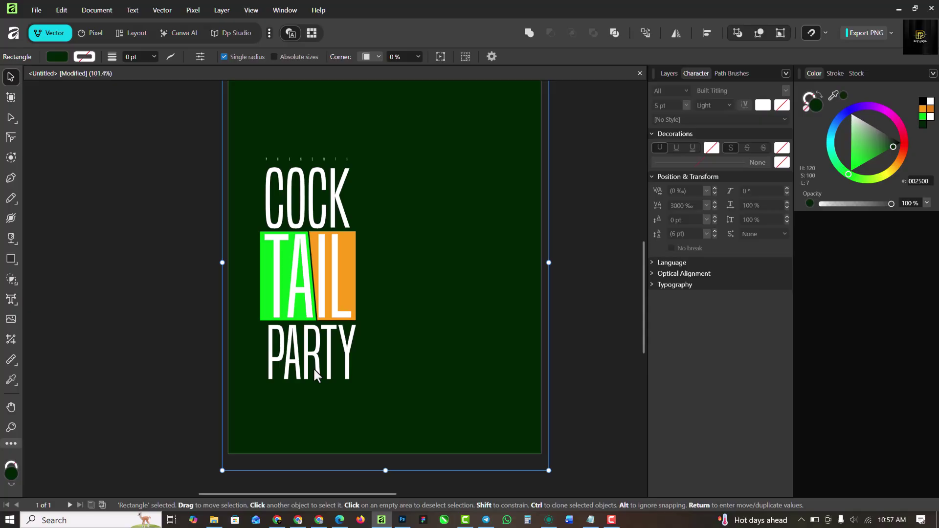
{"action": "scroll", "coordinate": [332, 387], "scroll_direction": "up", "scroll_amount": 1}
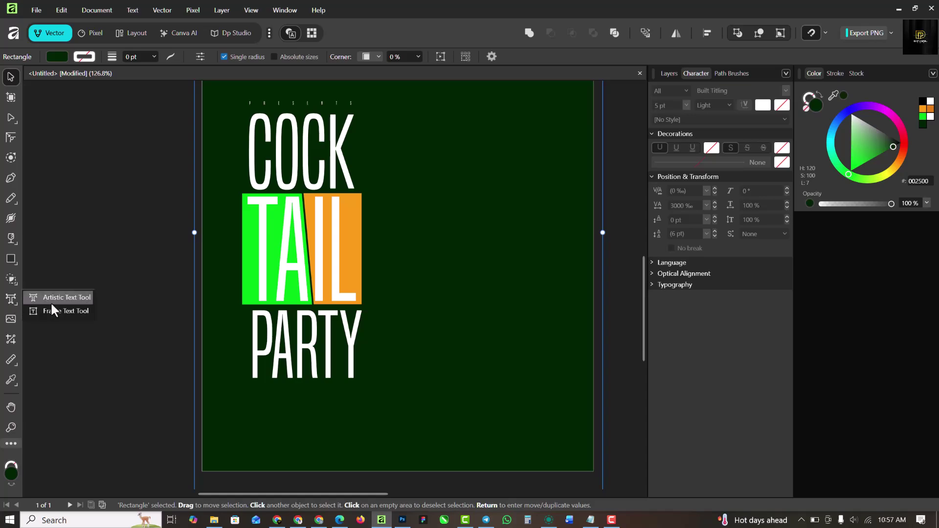
{"action": "key", "text": "t"}
{"action": "left_click", "coordinate": [248, 425]}
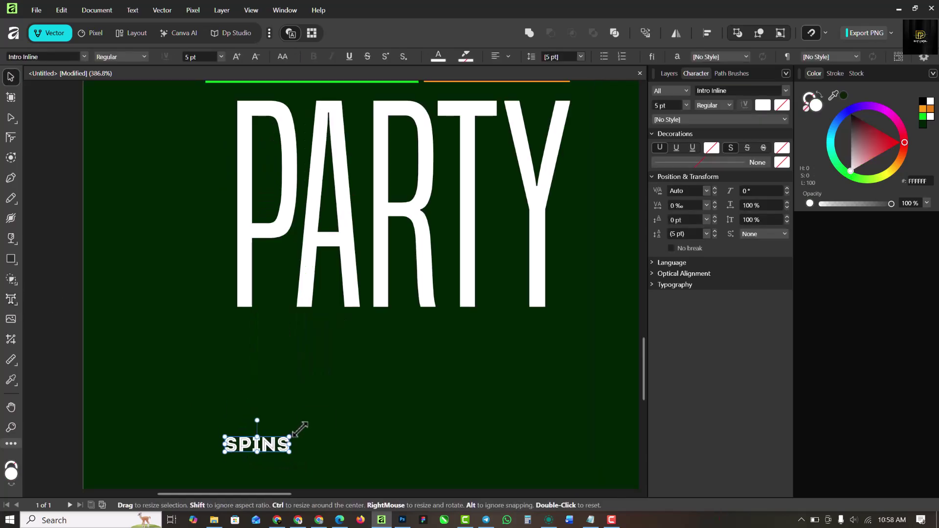
{"action": "left_click_drag", "start_coordinate": [294, 425], "coordinate": [391, 400]}
{"action": "scroll", "coordinate": [333, 365], "scroll_direction": "down", "scroll_amount": 1}
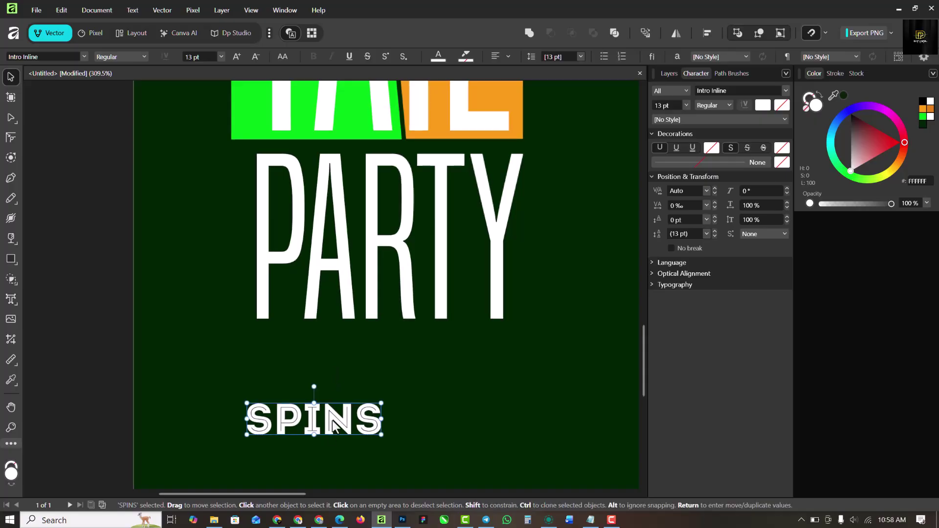
{"action": "mouse_move", "coordinate": [333, 421]}
{"action": "left_mouse_down"}
{"action": "mouse_move", "coordinate": [339, 365]}
{"action": "mouse_move", "coordinate": [344, 438]}
{"action": "mouse_move", "coordinate": [344, 423]}
{"action": "left_mouse_up"}
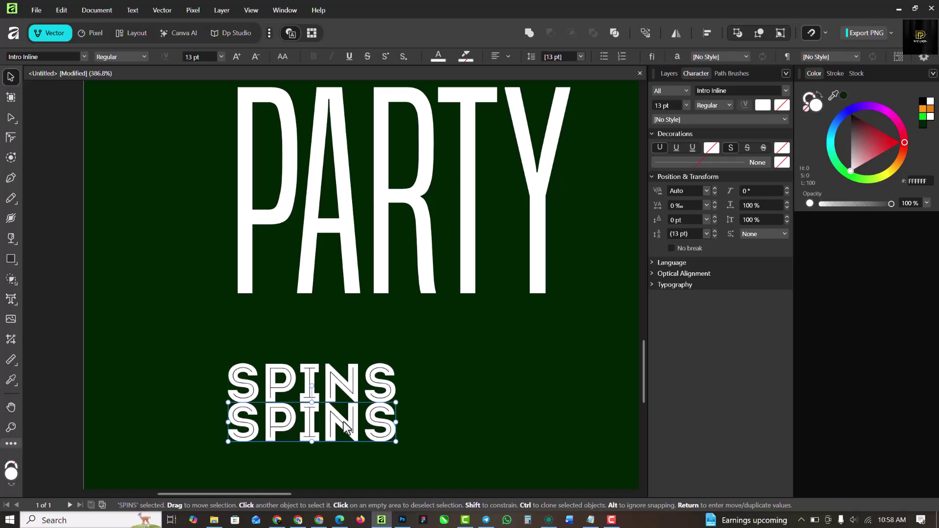
- Change the wording of the SPINS copy beneath the original to DJ LAMBO
{"action": "key", "text": "t"}
{"action": "double_click", "coordinate": [343, 422]}
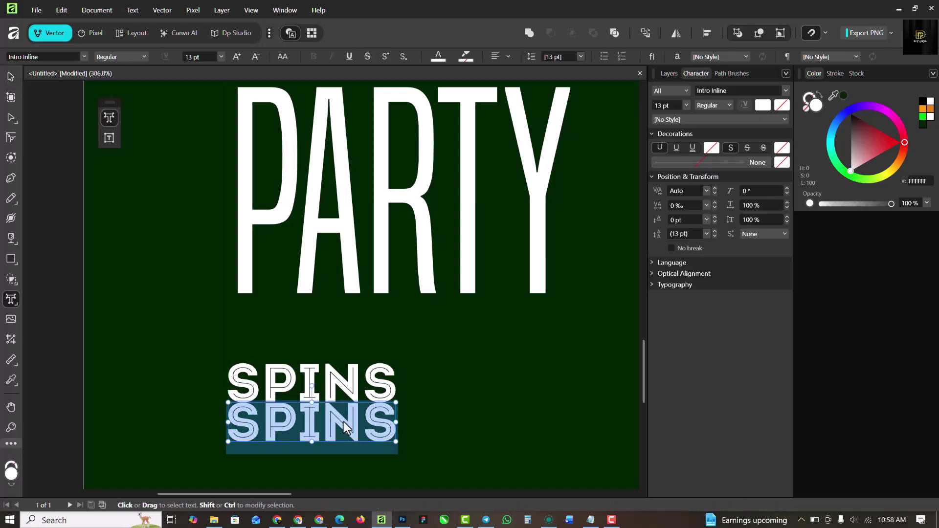
{"action": "type", "text": "DJ"}
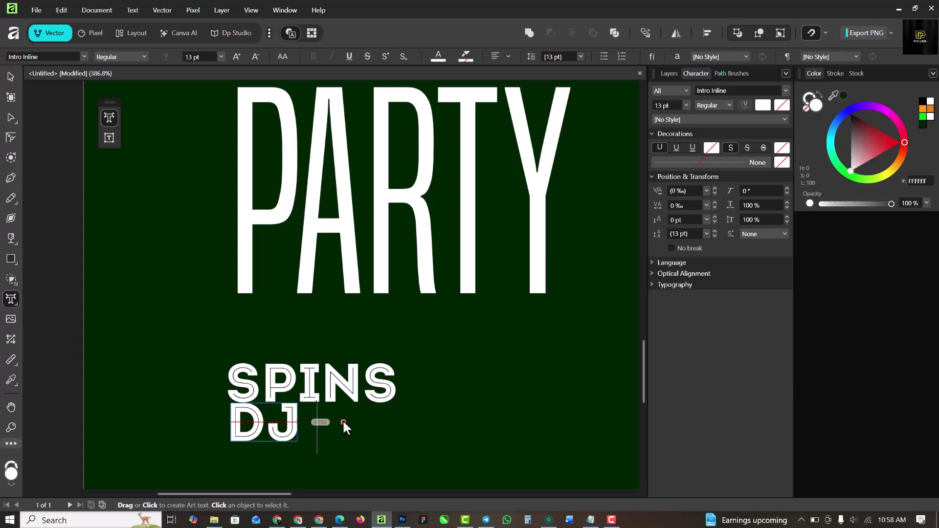
{"action": "type", "text": " LAMBO"}
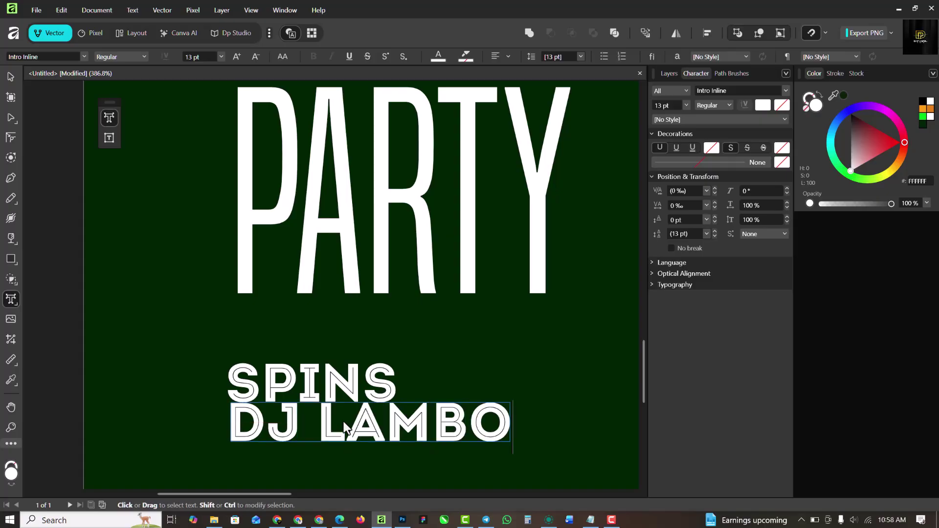
{"action": "key", "text": "Escape"}
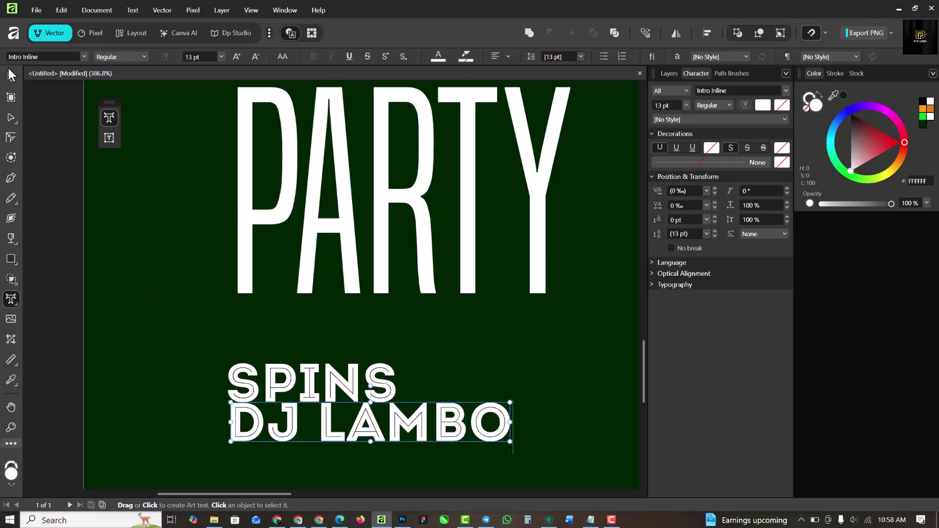
- Scale the DJ LAMBO text down to about 11.4 pt and colour it yellow FFF400
{"action": "left_click", "coordinate": [11, 77]}
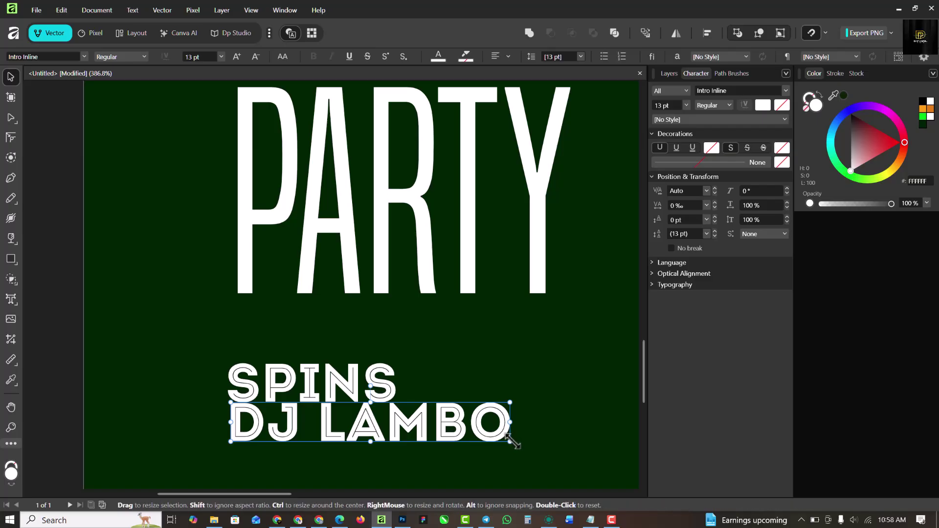
{"action": "left_click_drag", "start_coordinate": [509, 403], "coordinate": [471, 400]}
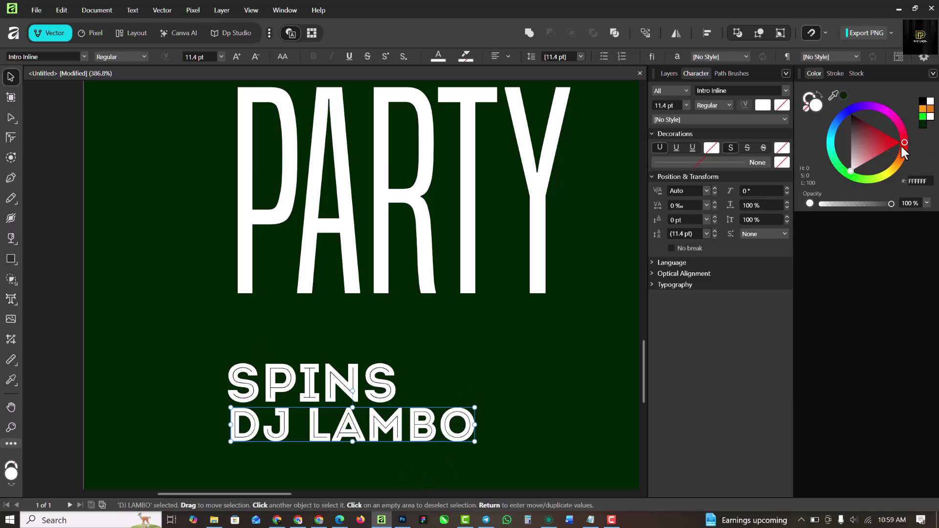
{"action": "left_click_drag", "start_coordinate": [901, 147], "coordinate": [891, 179]}
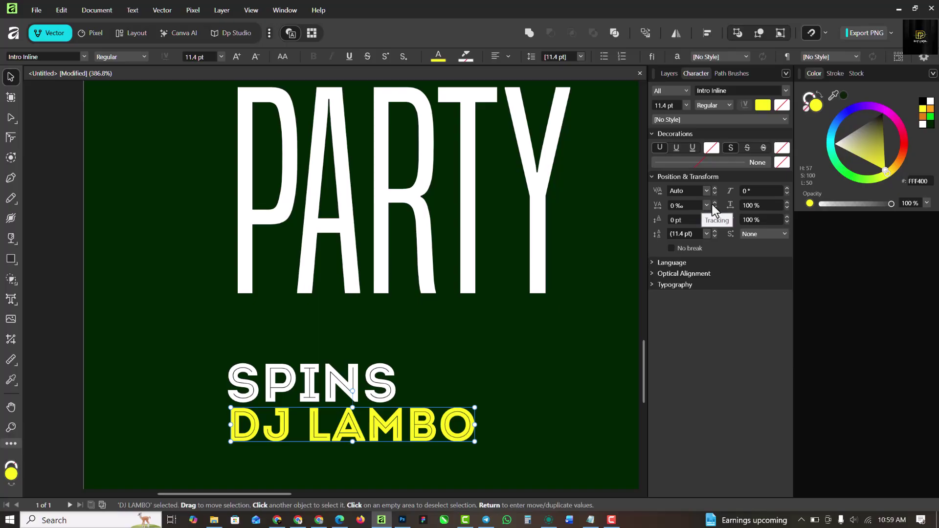
- Tighten the tracking of the DJ LAMBO text to -89 ‰
{"action": "left_click", "coordinate": [693, 205]}
{"action": "left_click", "coordinate": [715, 206]}
{"action": "left_click", "coordinate": [715, 206]}
{"action": "left_click", "coordinate": [715, 206]}
{"action": "left_click_drag", "start_coordinate": [715, 206], "coordinate": [714, 205]}
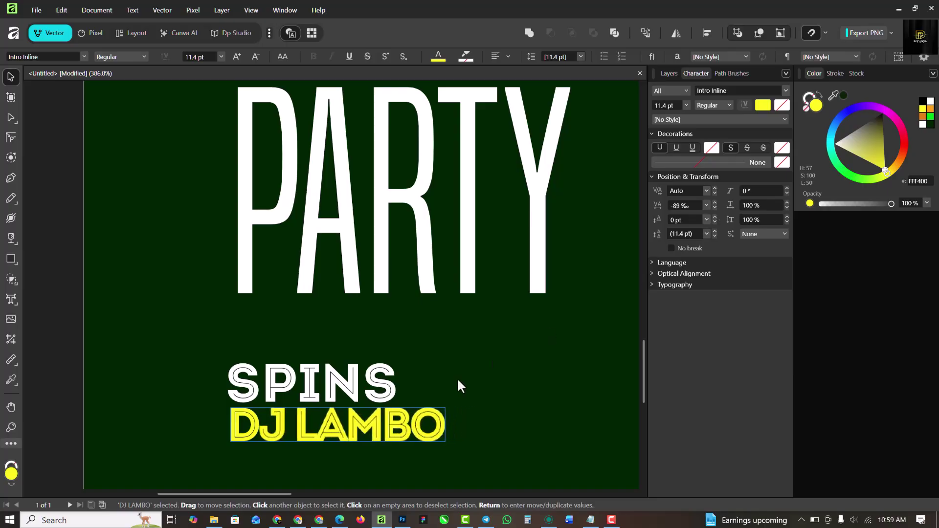
{"action": "left_click", "coordinate": [408, 374]}
{"action": "scroll", "coordinate": [408, 374], "scroll_direction": "down", "scroll_amount": 10}
{"action": "scroll", "coordinate": [367, 359], "scroll_direction": "up", "scroll_amount": 11}
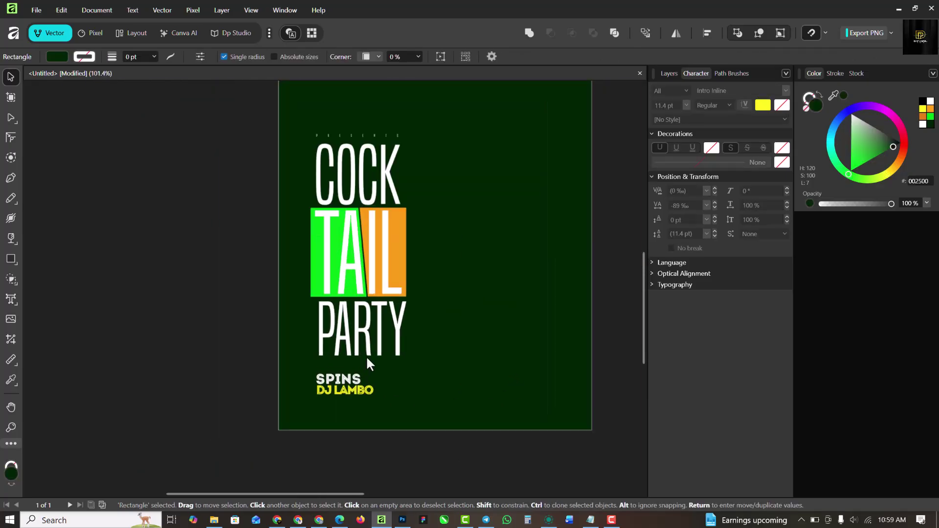
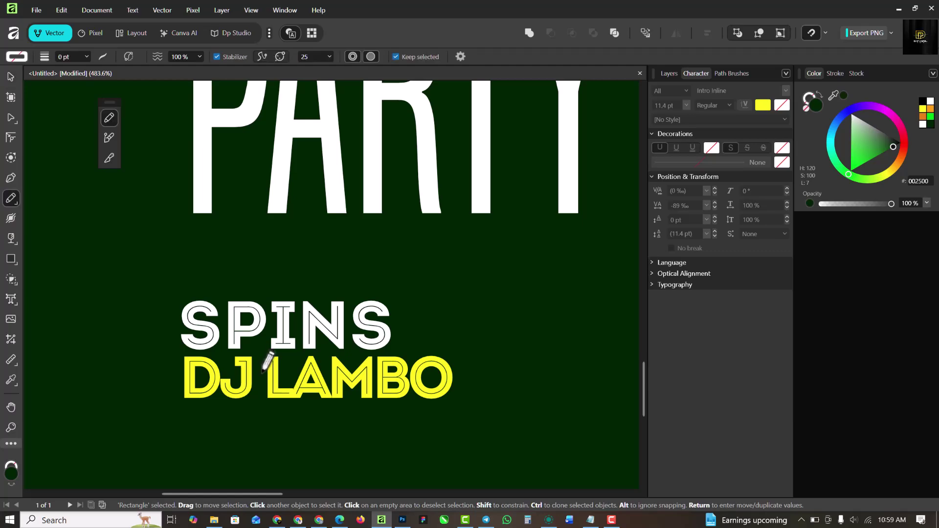
- Draw a freehand wavy closed shape filled with orange FA9D0D across SPINS and DJ LAMBO, and move its layer above both texts
{"action": "mouse_move", "coordinate": [174, 353]}
{"action": "left_mouse_down"}
{"action": "mouse_move", "coordinate": [197, 374]}
{"action": "mouse_move", "coordinate": [424, 372]}
{"action": "mouse_move", "coordinate": [458, 386]}
{"action": "mouse_move", "coordinate": [469, 376]}
{"action": "mouse_move", "coordinate": [463, 338]}
{"action": "mouse_move", "coordinate": [415, 327]}
{"action": "mouse_move", "coordinate": [319, 343]}
{"action": "mouse_move", "coordinate": [173, 351]}
{"action": "left_mouse_up"}
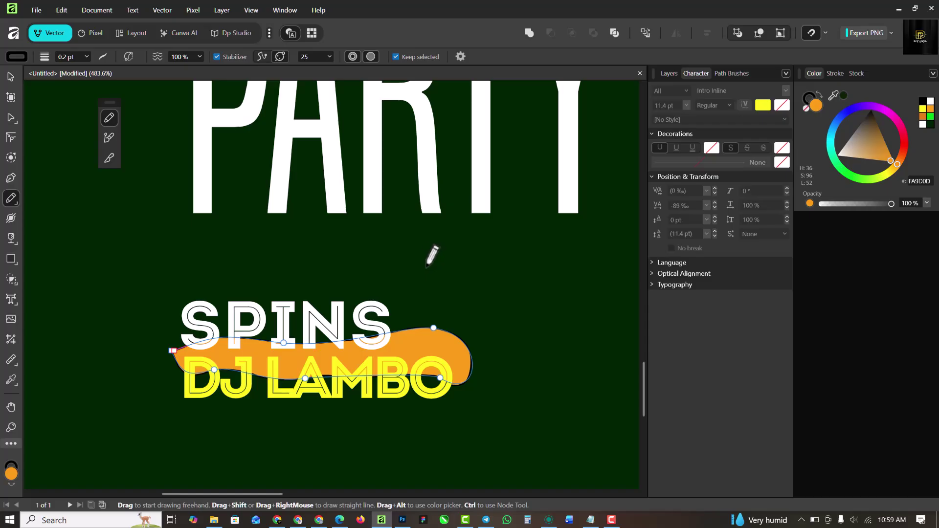
{"action": "left_click", "coordinate": [674, 70]}
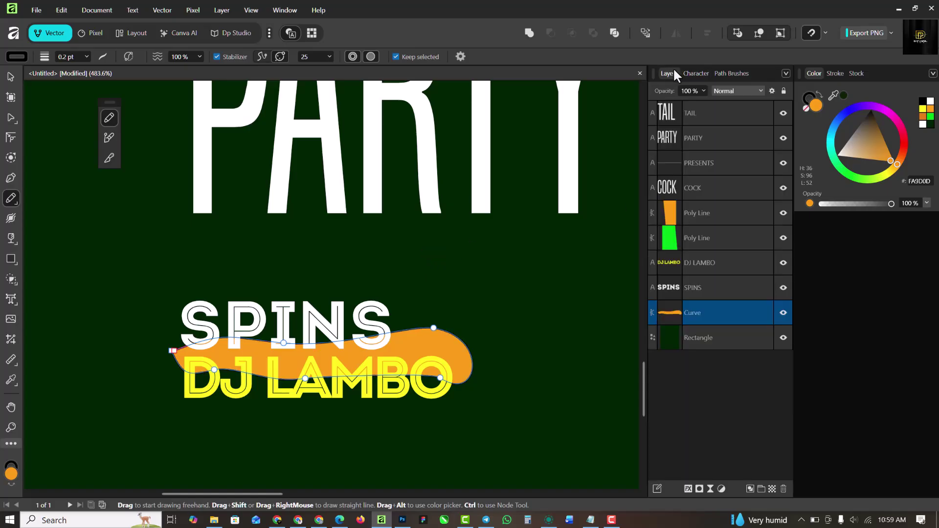
{"action": "left_click_drag", "start_coordinate": [729, 317], "coordinate": [730, 250]}
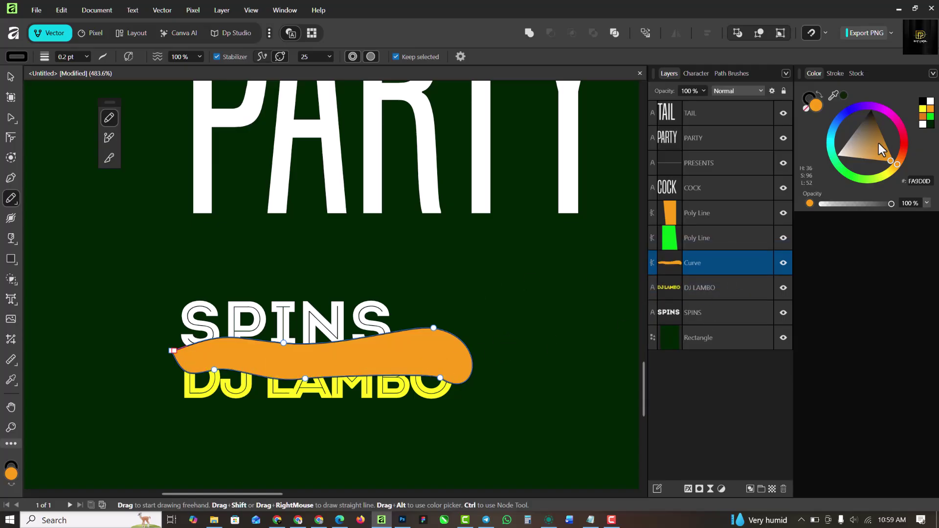
- Recolour the wavy shape's fill green 00D902 and remove its outline
{"action": "left_click", "coordinate": [931, 118]}
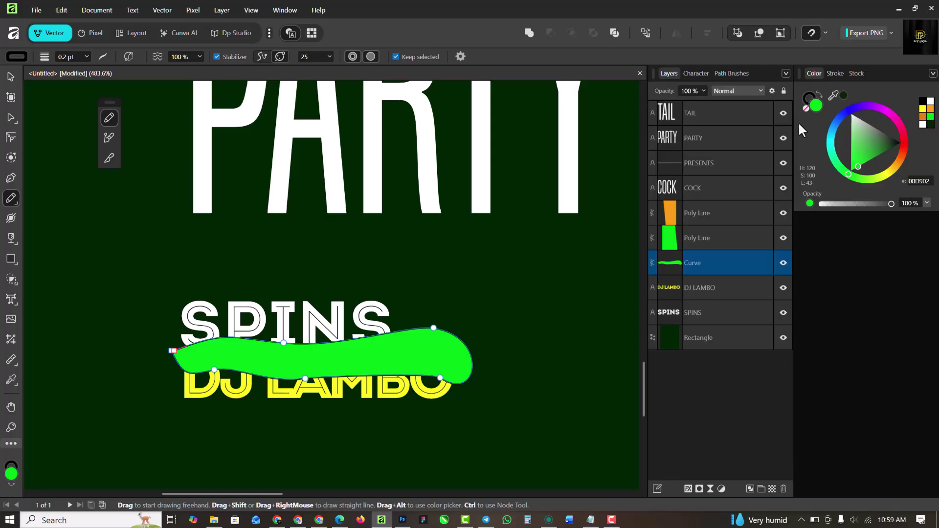
{"action": "left_click", "coordinate": [807, 101]}
{"action": "left_click", "coordinate": [807, 109]}
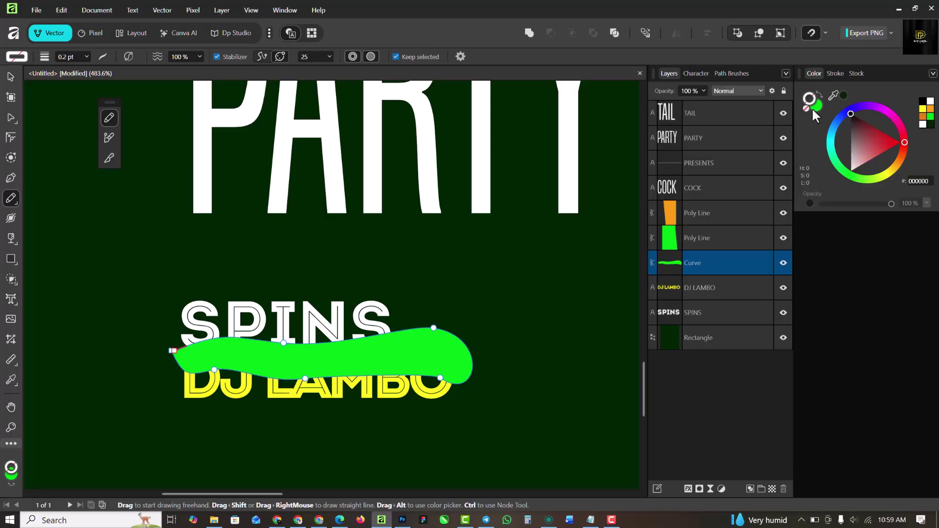
{"action": "left_click", "coordinate": [813, 107]}
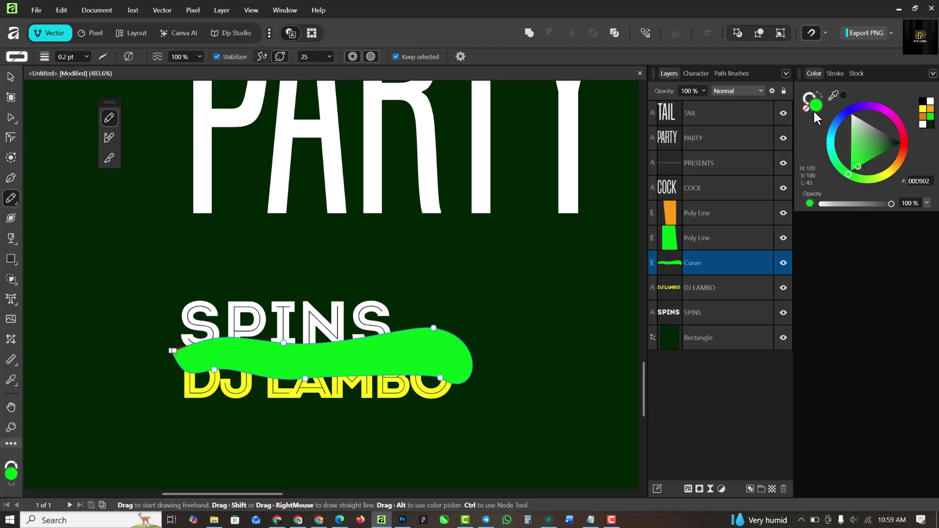
- Clip the green wavy shape inside the DJ LAMBO text by nesting its layer in the text layer
{"action": "key", "text": "v"}
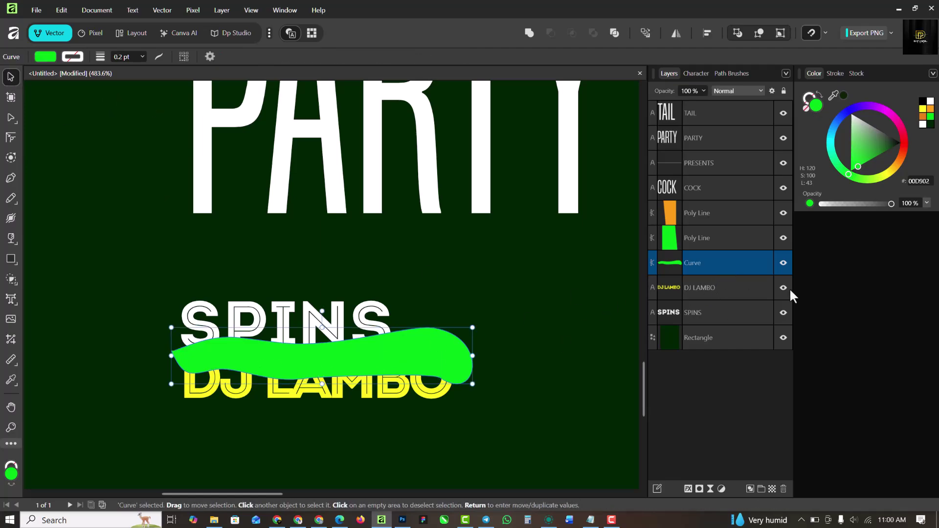
{"action": "left_click_drag", "start_coordinate": [743, 264], "coordinate": [736, 291]}
{"action": "left_click", "coordinate": [449, 432]}
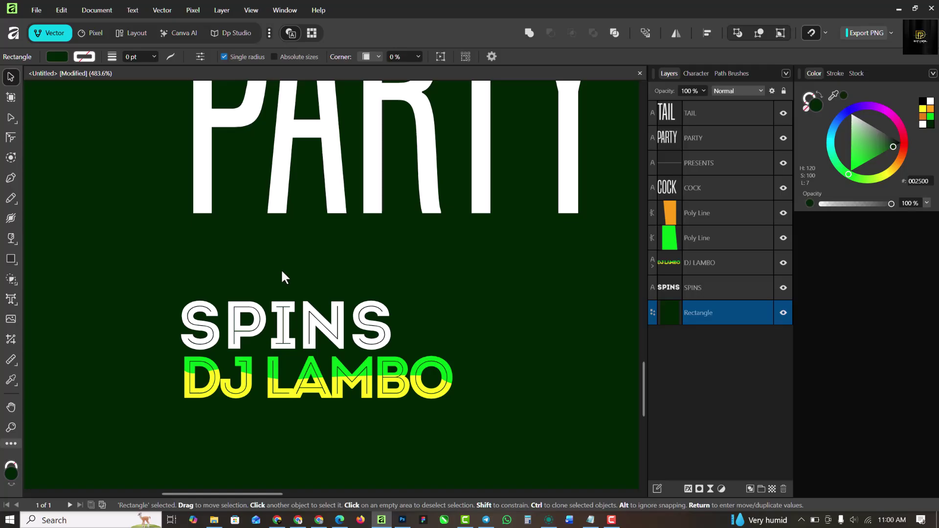
- Draw a tall, narrow rounded rectangle to the right of the TAIL block and fill it with green 00D902
{"action": "scroll", "coordinate": [289, 279], "scroll_direction": "down", "scroll_amount": 10}
{"action": "scroll", "coordinate": [289, 275], "scroll_direction": "up", "scroll_amount": 6}
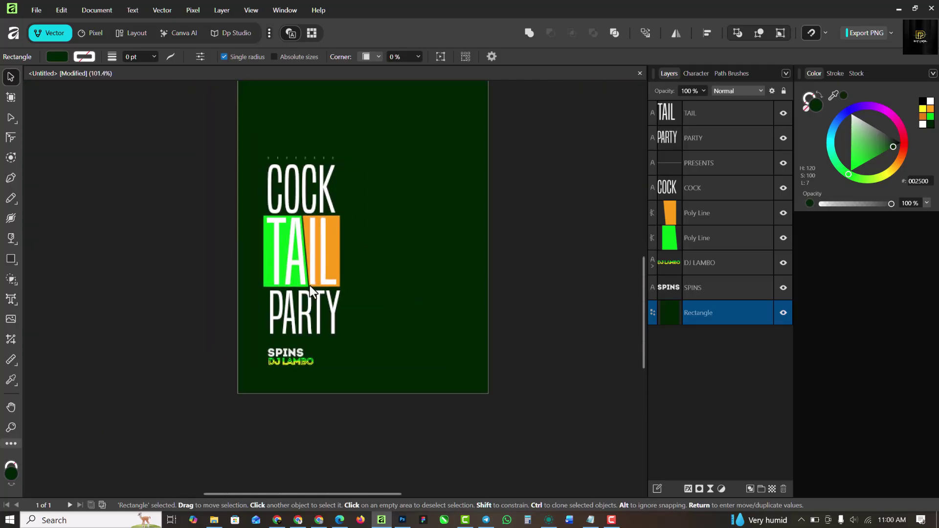
{"action": "scroll", "coordinate": [308, 280], "scroll_direction": "down", "scroll_amount": 3}
{"action": "scroll", "coordinate": [362, 260], "scroll_direction": "up", "scroll_amount": 3}
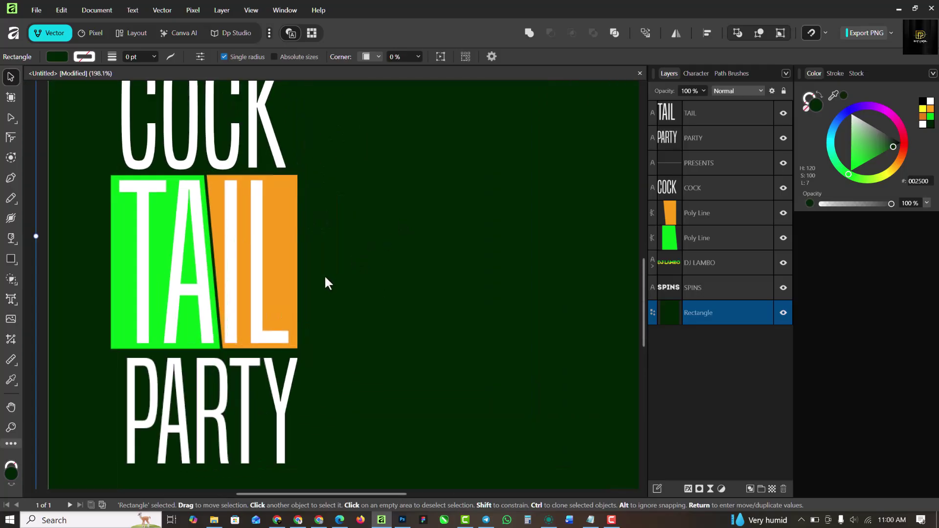
{"action": "left_click", "coordinate": [11, 258]}
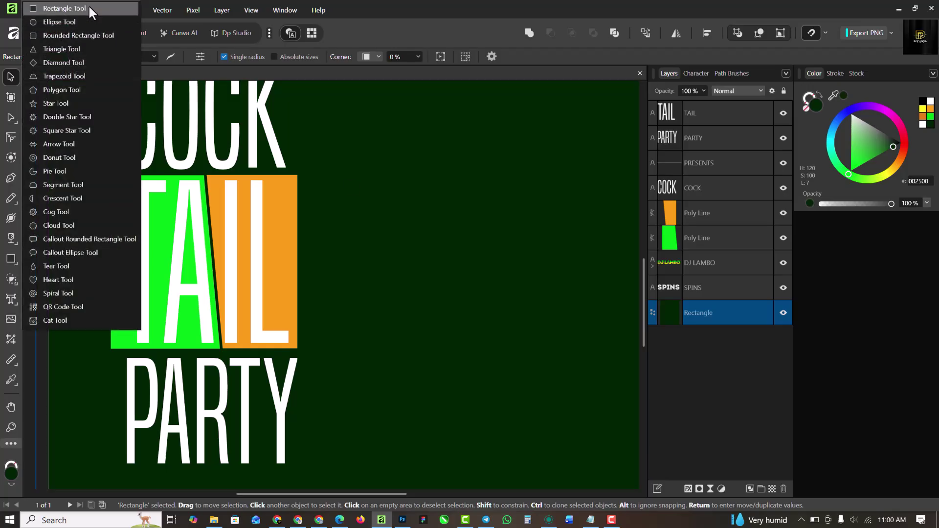
{"action": "left_click", "coordinate": [81, 35]}
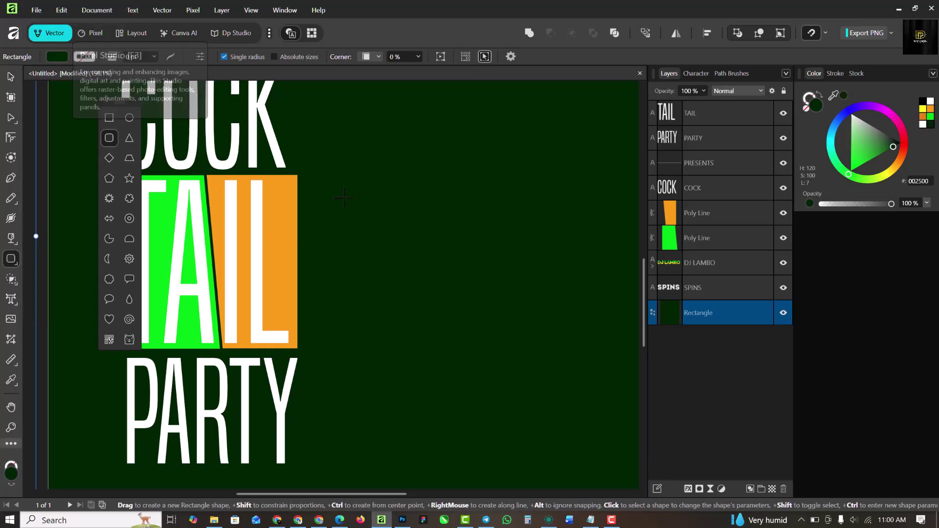
{"action": "left_click_drag", "start_coordinate": [342, 189], "coordinate": [347, 343]}
{"action": "scroll", "coordinate": [344, 244], "scroll_direction": "up", "scroll_amount": 3}
{"action": "scroll", "coordinate": [356, 239], "scroll_direction": "down", "scroll_amount": 3}
{"action": "scroll", "coordinate": [356, 239], "scroll_direction": "up", "scroll_amount": 2}
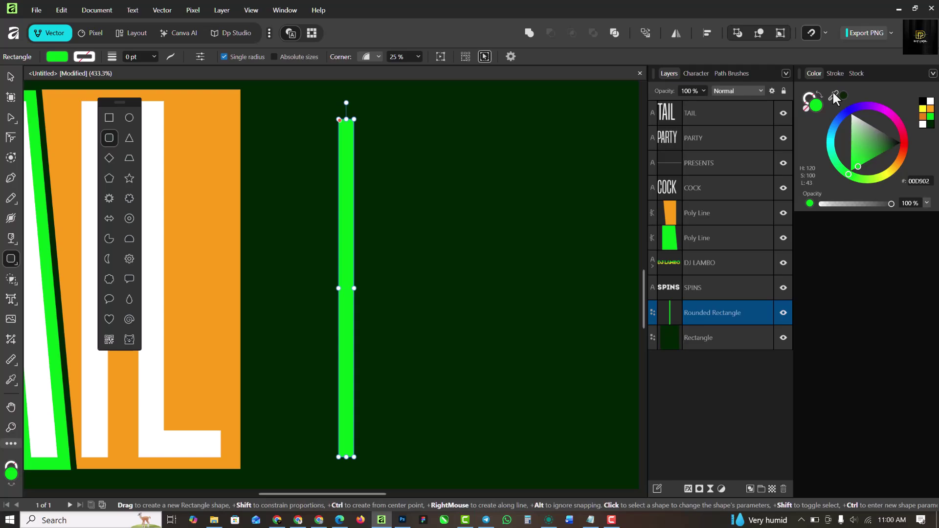
{"action": "left_click", "coordinate": [11, 77]}
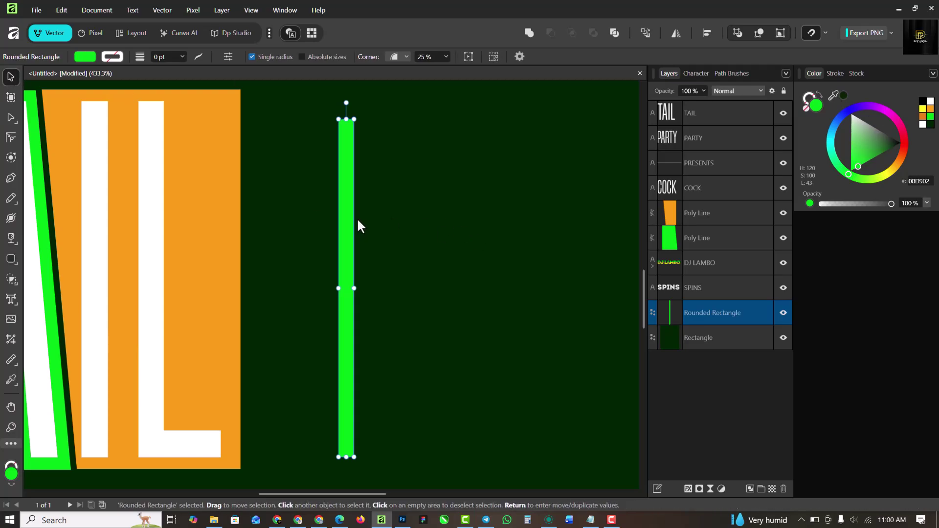
- Duplicate the green bar in place and apply a live Gaussian Blur with a 7.6 px radius to the lower copy
{"action": "key", "text": "ctrl+j"}
{"action": "left_click_drag", "start_coordinate": [346, 259], "coordinate": [374, 263]}
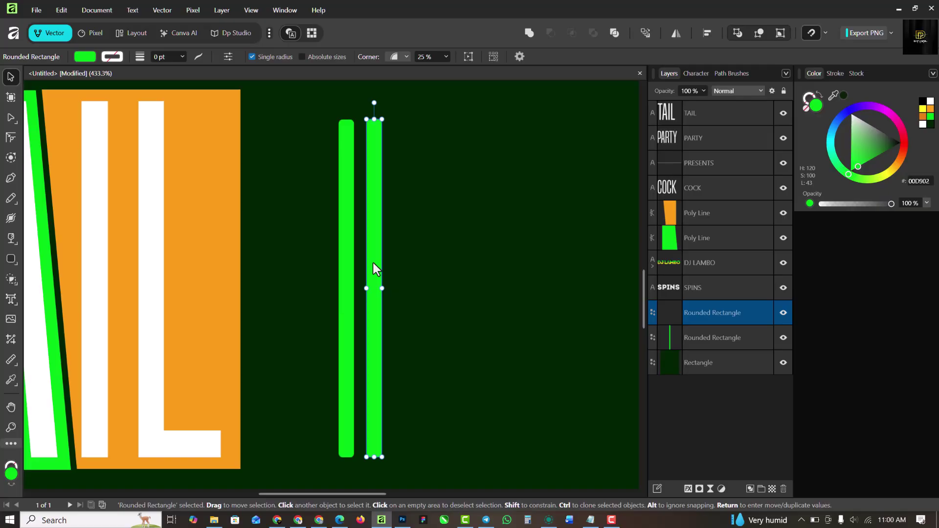
{"action": "key", "text": "ctrl+z"}
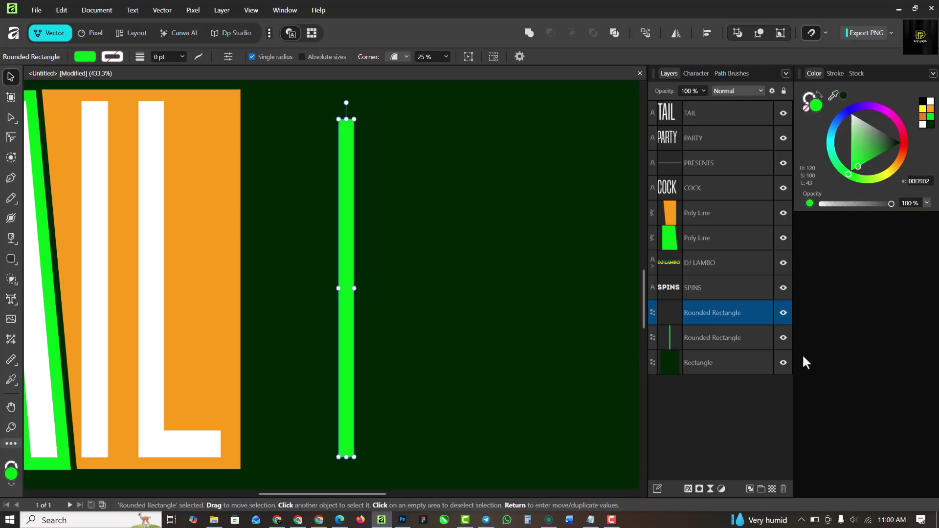
{"action": "left_click", "coordinate": [726, 335]}
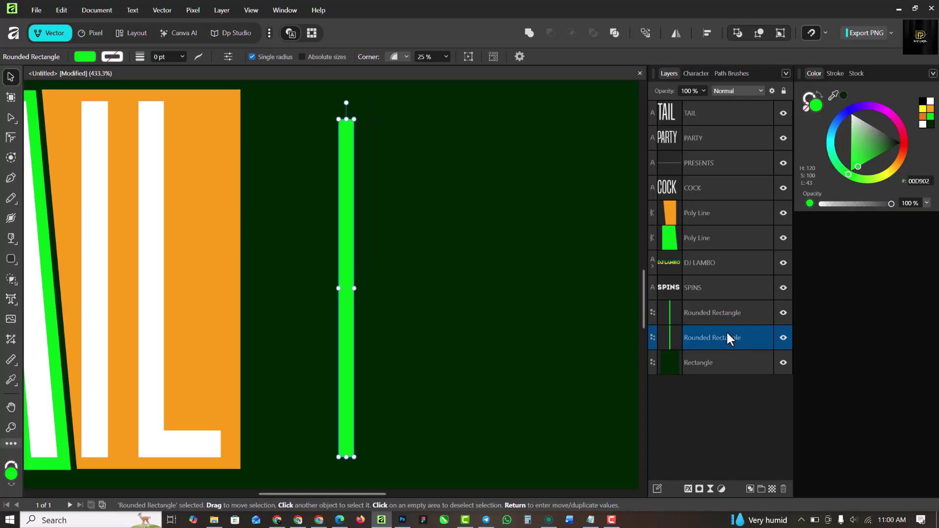
{"action": "left_click", "coordinate": [709, 489]}
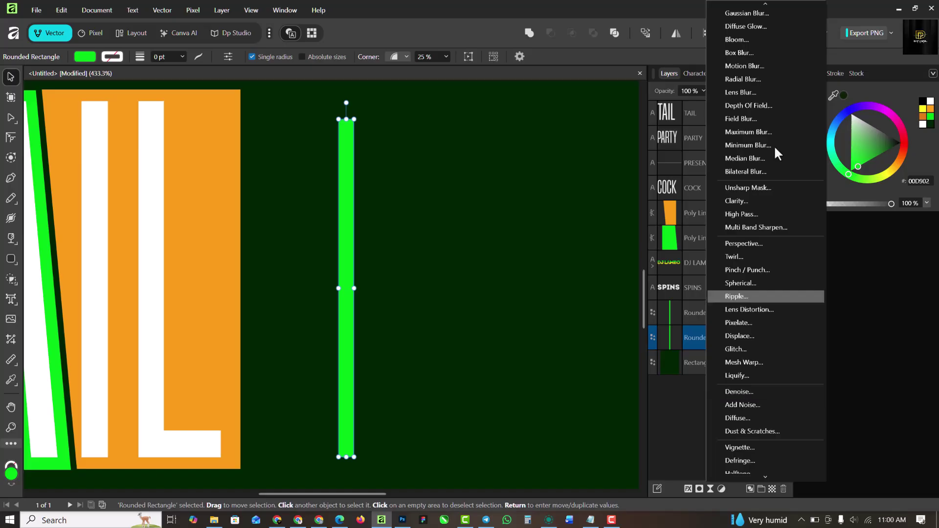
{"action": "left_click", "coordinate": [767, 14]}
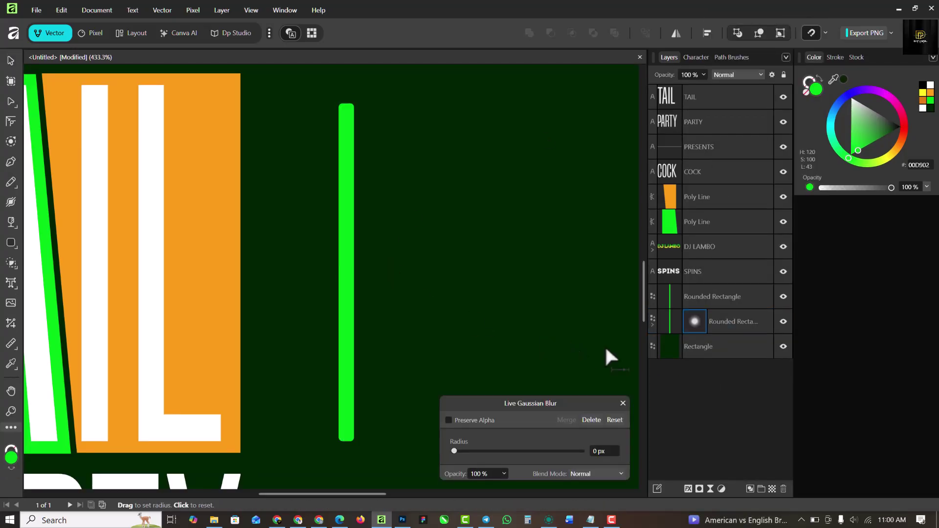
{"action": "left_click_drag", "start_coordinate": [472, 452], "coordinate": [502, 451]}
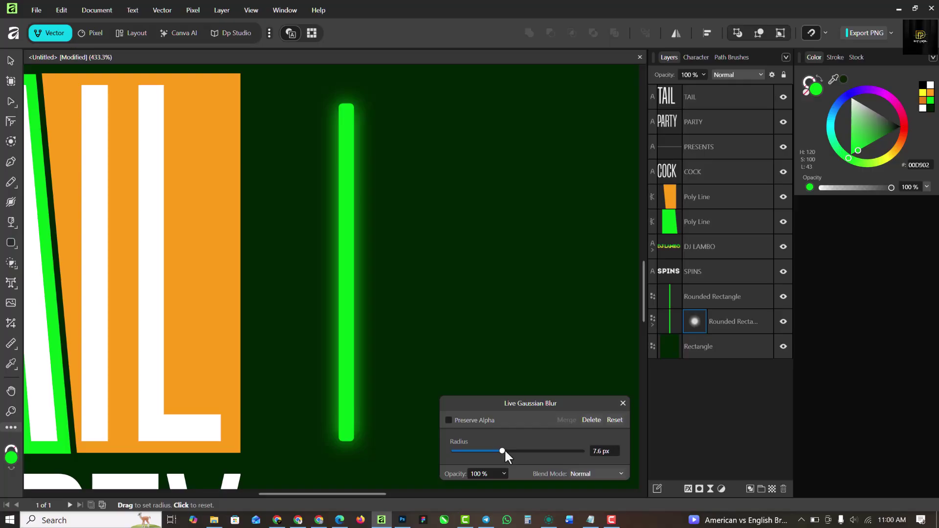
{"action": "left_click", "coordinate": [623, 404]}
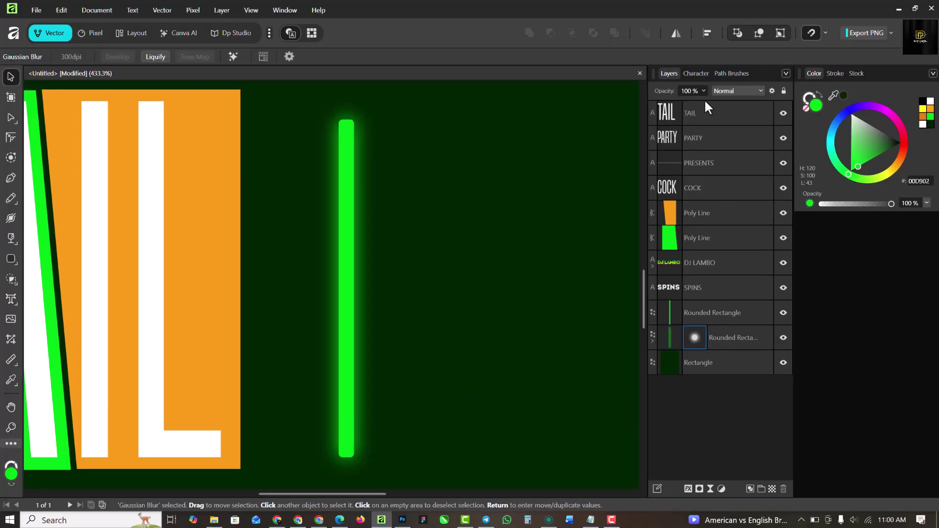
{"action": "key", "text": "ctrl+j"}
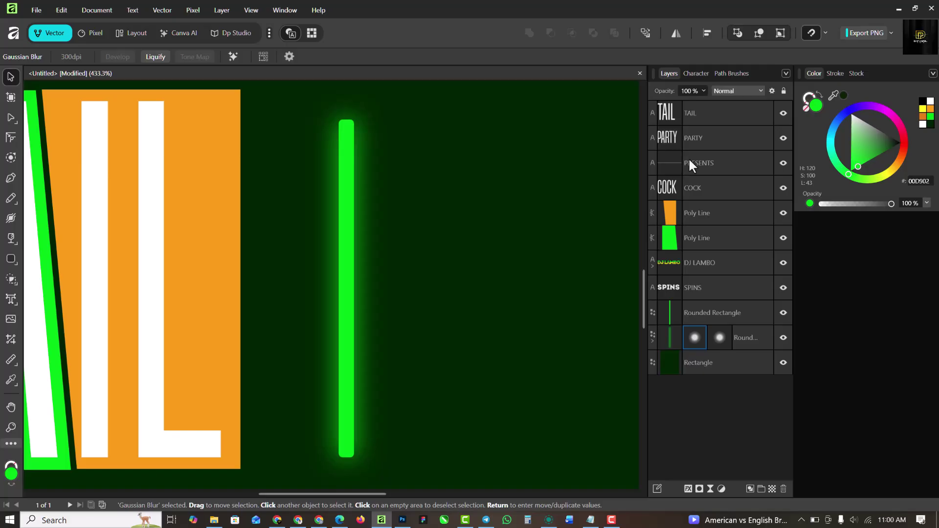
{"action": "left_click", "coordinate": [713, 312]}
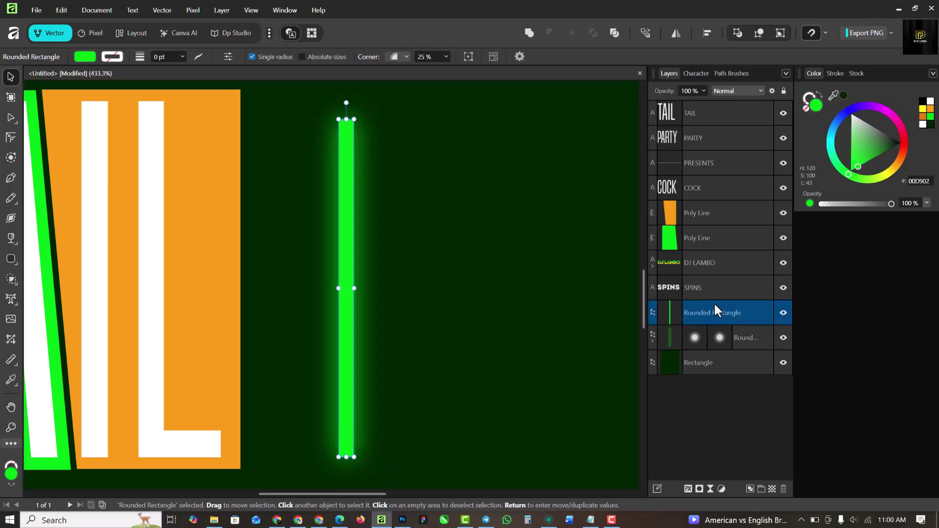
{"action": "key", "text": "ctrl+z"}
{"action": "key", "text": "ctrl+z"}
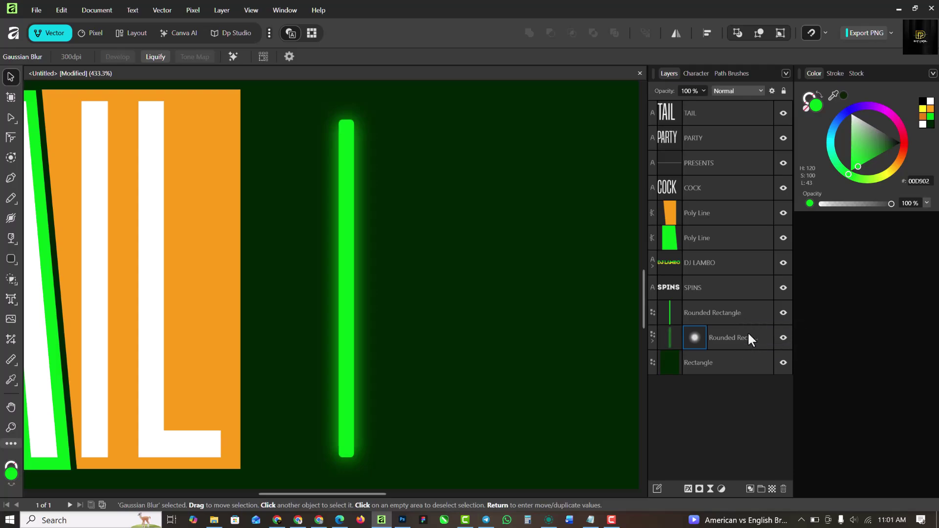
- Duplicate the blurred bar and set the copy's blend mode to Screen to strengthen the glow
{"action": "left_click", "coordinate": [747, 338]}
{"action": "key", "text": "ctrl+j"}
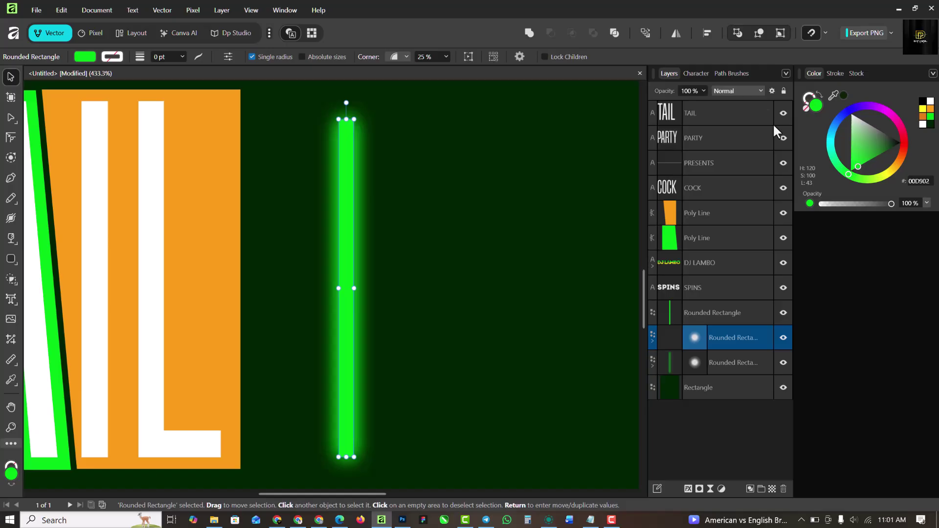
{"action": "left_click", "coordinate": [740, 91]}
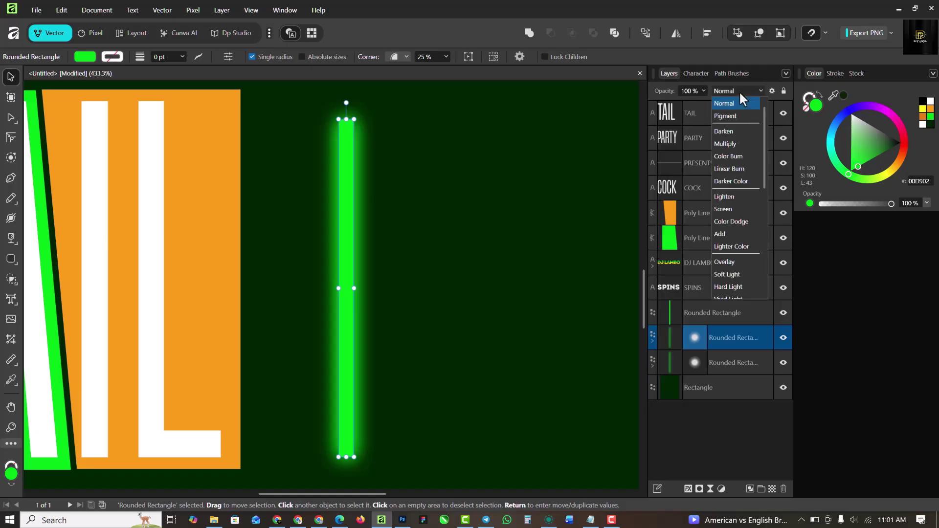
{"action": "left_click", "coordinate": [723, 209]}
{"action": "left_click", "coordinate": [468, 334]}
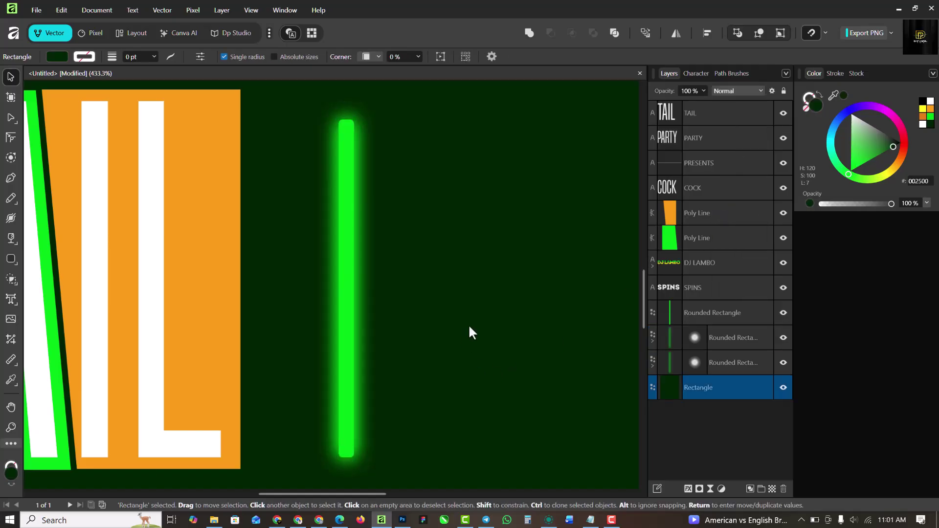
- Group the sharp green bar with its two blurred copies
{"action": "left_click", "coordinate": [736, 362]}
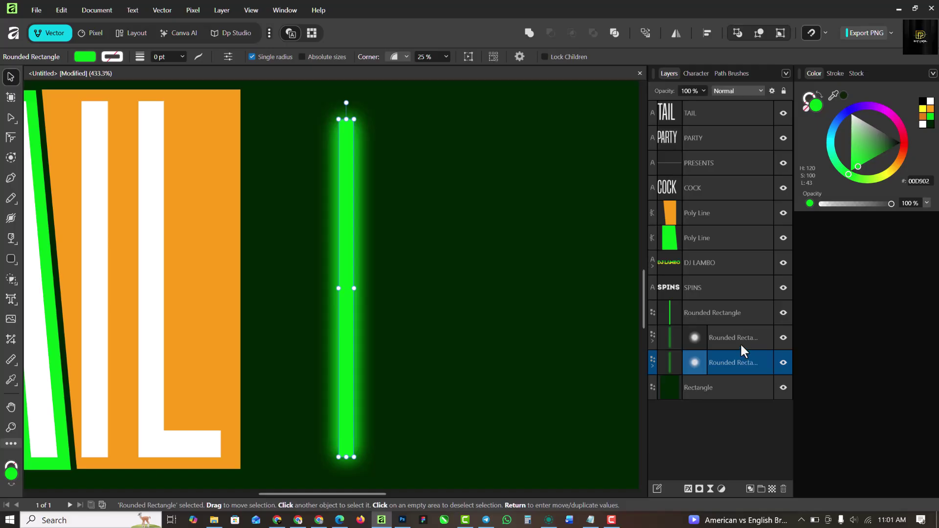
{"action": "left_click", "coordinate": [740, 315], "text": "shift"}
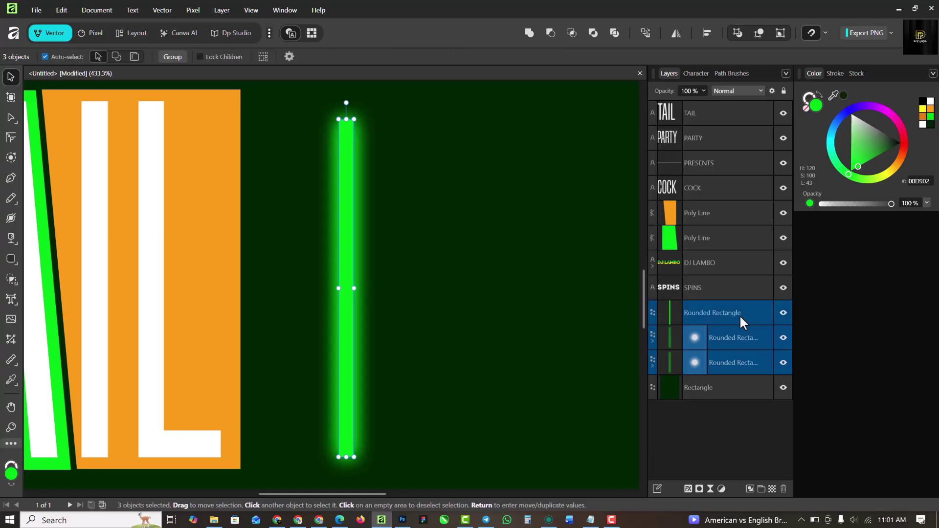
{"action": "key", "text": "ctrl+g"}
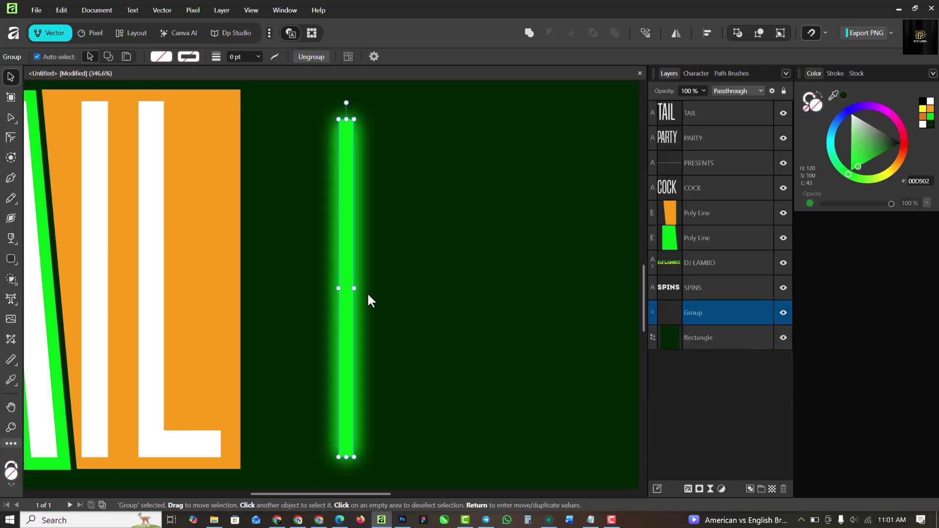
- Scale the glowing bar group down to roughly half its height and place it to the left of PRESENTS and COCK
{"action": "scroll", "coordinate": [367, 293], "scroll_direction": "down", "scroll_amount": 4}
{"action": "scroll", "coordinate": [368, 301], "scroll_direction": "down", "scroll_amount": 2}
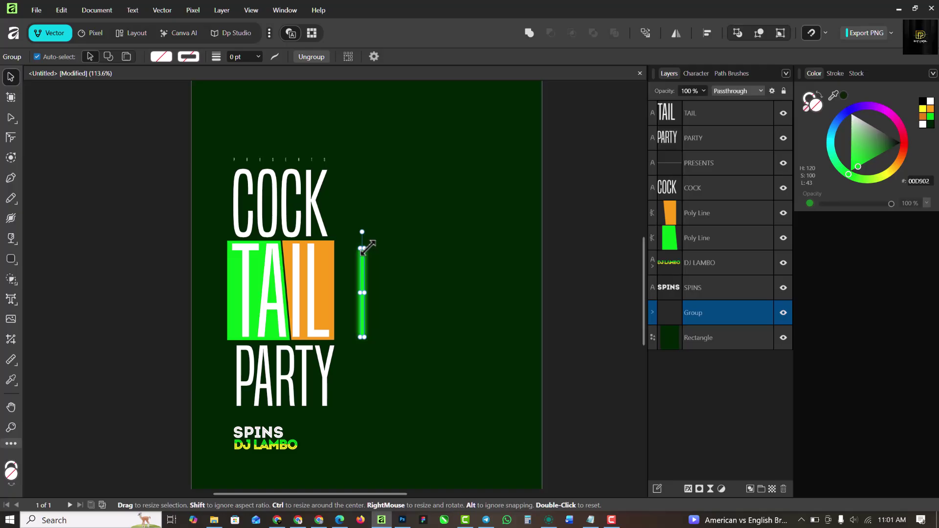
{"action": "left_click_drag", "start_coordinate": [362, 248], "coordinate": [363, 250]}
{"action": "scroll", "coordinate": [368, 299], "scroll_direction": "up", "scroll_amount": 5}
{"action": "scroll", "coordinate": [369, 215], "scroll_direction": "down", "scroll_amount": 1}
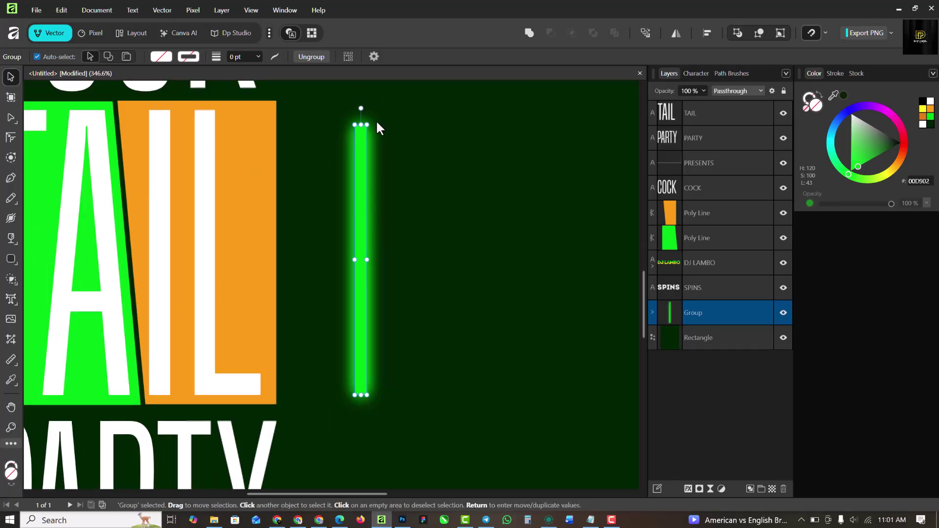
{"action": "left_click_drag", "start_coordinate": [370, 125], "coordinate": [369, 191]}
{"action": "scroll", "coordinate": [377, 283], "scroll_direction": "down", "scroll_amount": 8}
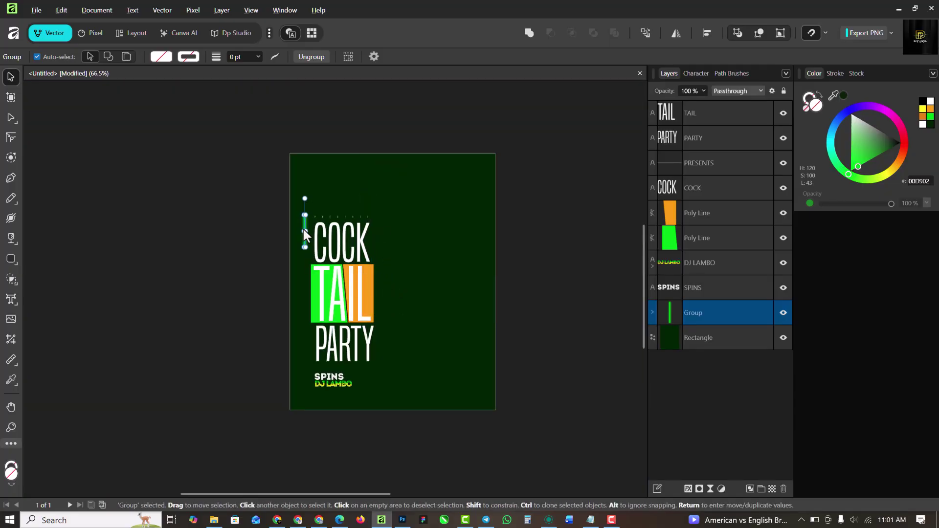
- Place a smaller copy of the glowing bar above PRESENTS and rotate it to a diagonal slant
{"action": "scroll", "coordinate": [303, 229], "scroll_direction": "up", "scroll_amount": 7}
{"action": "left_click_drag", "start_coordinate": [301, 230], "coordinate": [482, 142], "text": "ctrl"}
{"action": "left_click_drag", "start_coordinate": [492, 242], "coordinate": [488, 185]}
{"action": "left_click_drag", "start_coordinate": [532, 93], "coordinate": [504, 123]}
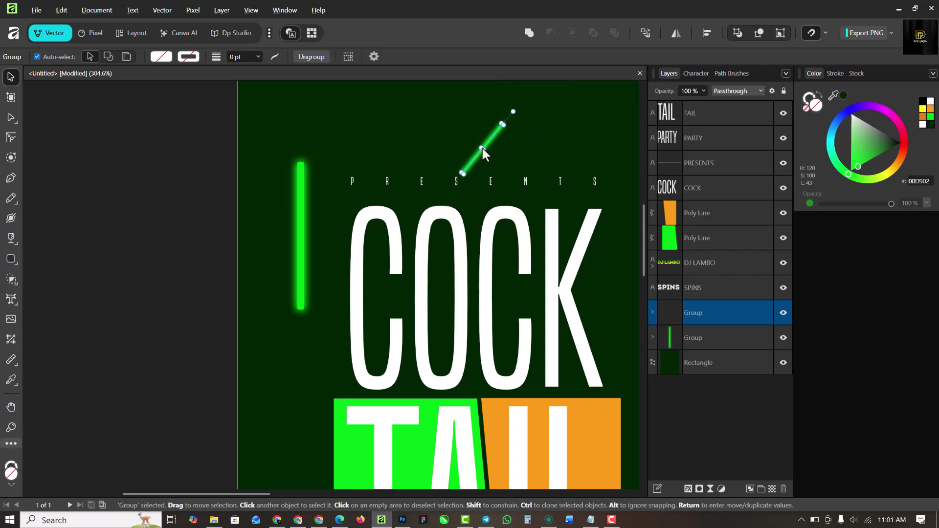
{"action": "scroll", "coordinate": [479, 117], "scroll_direction": "down", "scroll_amount": 4}
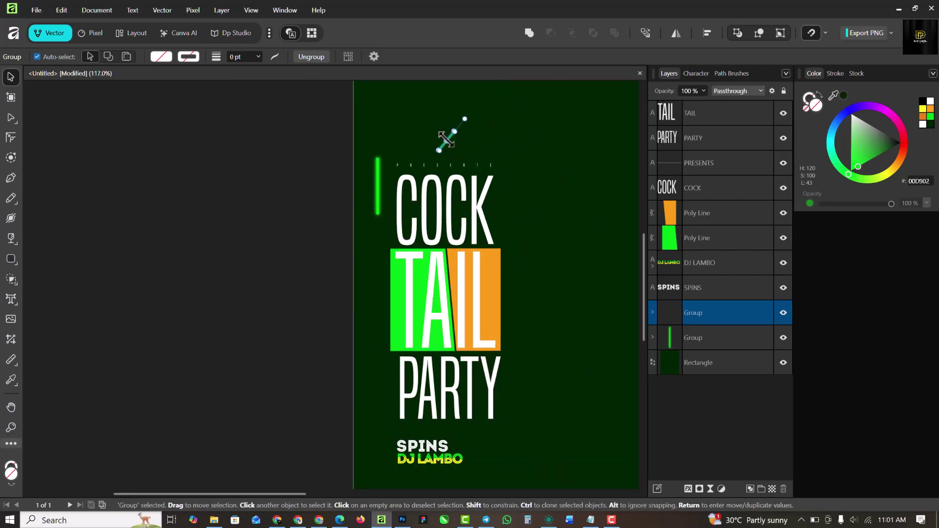
{"action": "left_click_drag", "start_coordinate": [446, 140], "coordinate": [483, 242]}
{"action": "key", "text": "ctrl+z"}
{"action": "key", "text": "ctrl+z"}
{"action": "scroll", "coordinate": [448, 146], "scroll_direction": "up", "scroll_amount": 3}
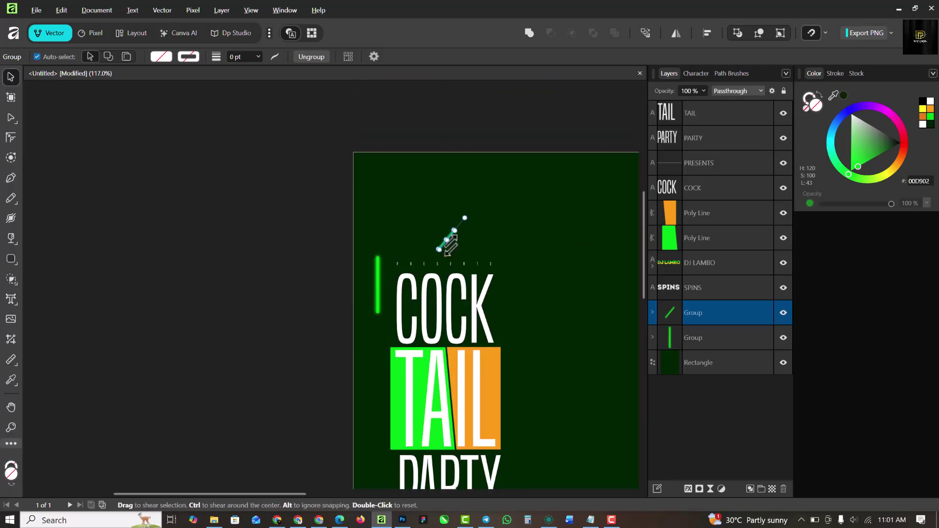
{"action": "scroll", "coordinate": [450, 247], "scroll_direction": "up", "scroll_amount": 5}
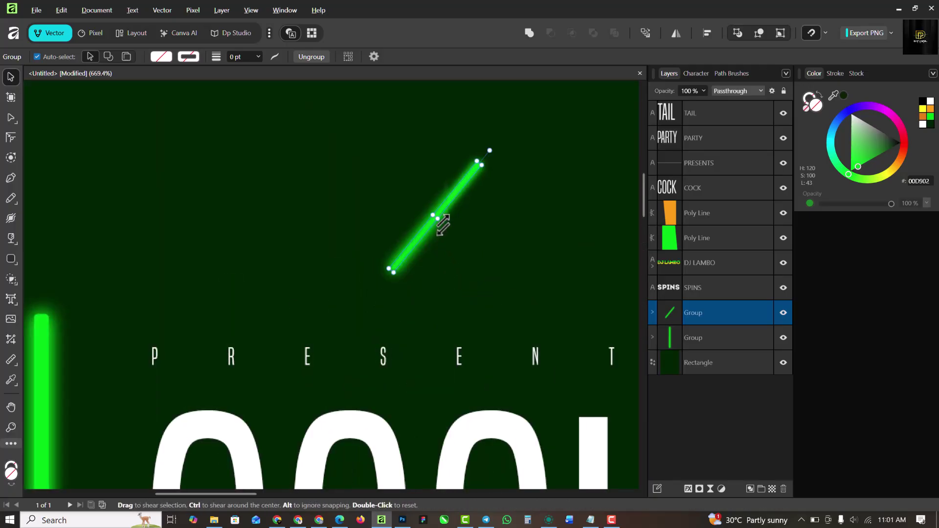
{"action": "scroll", "coordinate": [336, 163], "scroll_direction": "down", "scroll_amount": 6}
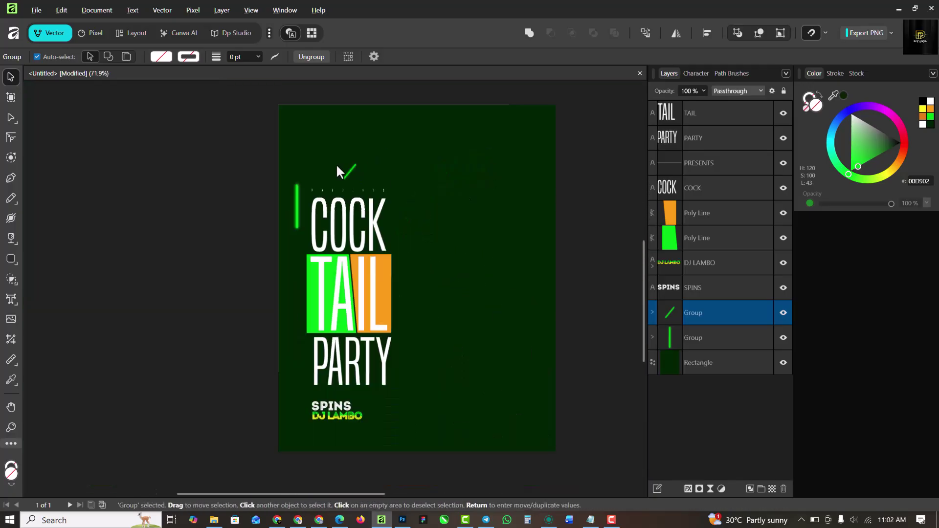
{"action": "double_click", "coordinate": [304, 198]}
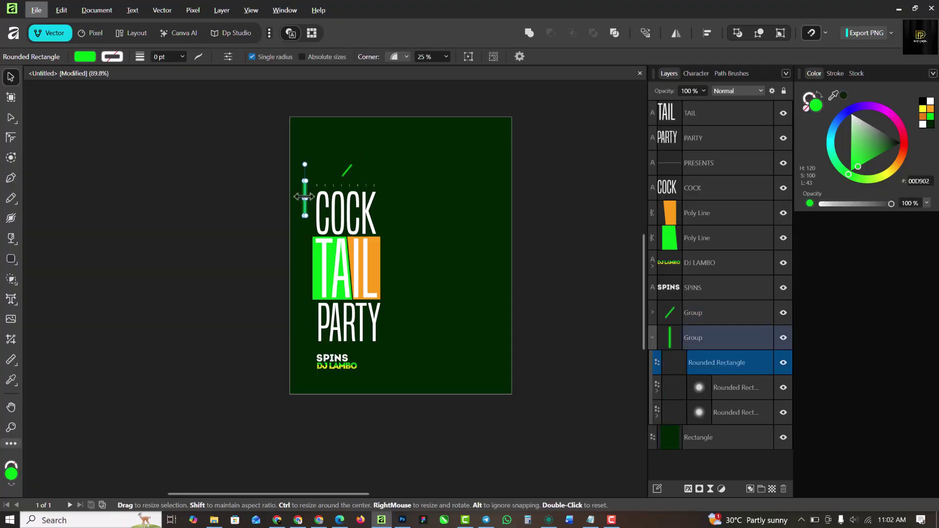
{"action": "scroll", "coordinate": [304, 197], "scroll_direction": "up", "scroll_amount": 4}
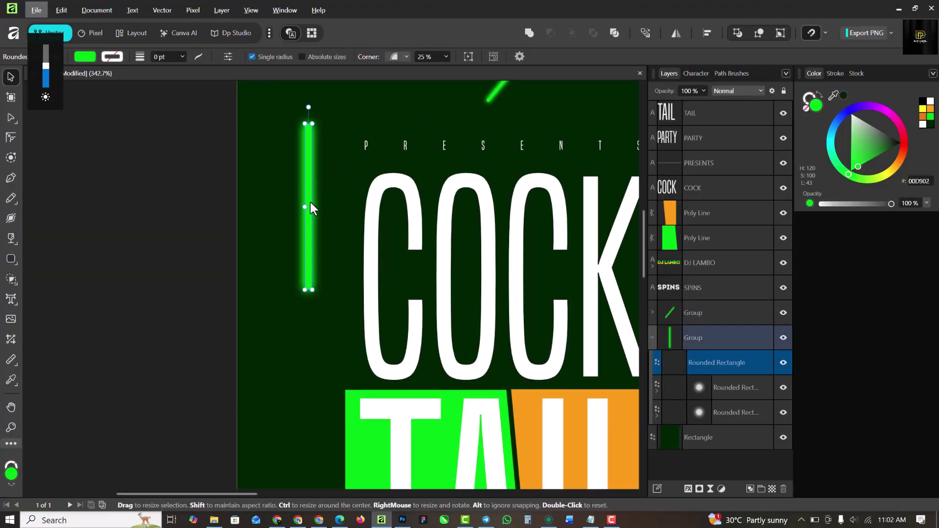
{"action": "left_click_drag", "start_coordinate": [310, 208], "coordinate": [298, 403]}
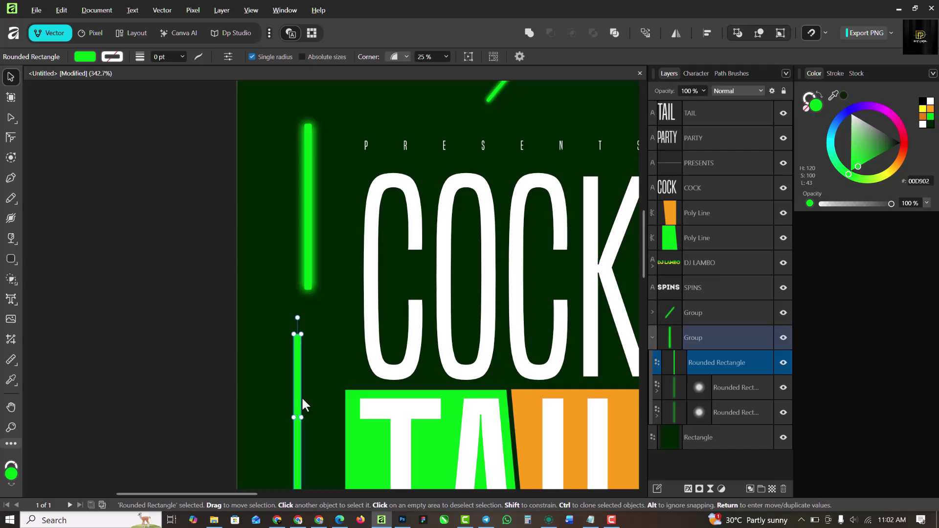
{"action": "key", "text": "ctrl+z"}
- Duplicate the slanted glowing bar and place the copy, slightly larger and at a flatter angle, to the upper right of PARTY
{"action": "left_click", "coordinate": [726, 336]}
{"action": "key", "text": "ctrl+j"}
{"action": "scroll", "coordinate": [290, 129], "scroll_direction": "down", "scroll_amount": 3}
{"action": "left_click_drag", "start_coordinate": [392, 259], "coordinate": [439, 370]}
{"action": "key", "text": "ctrl+o"}
{"action": "key", "text": "Escape"}
{"action": "key", "text": "ctrl+0"}
{"action": "scroll", "coordinate": [349, 296], "scroll_direction": "up", "scroll_amount": 3}
{"action": "left_click", "coordinate": [233, 112]}
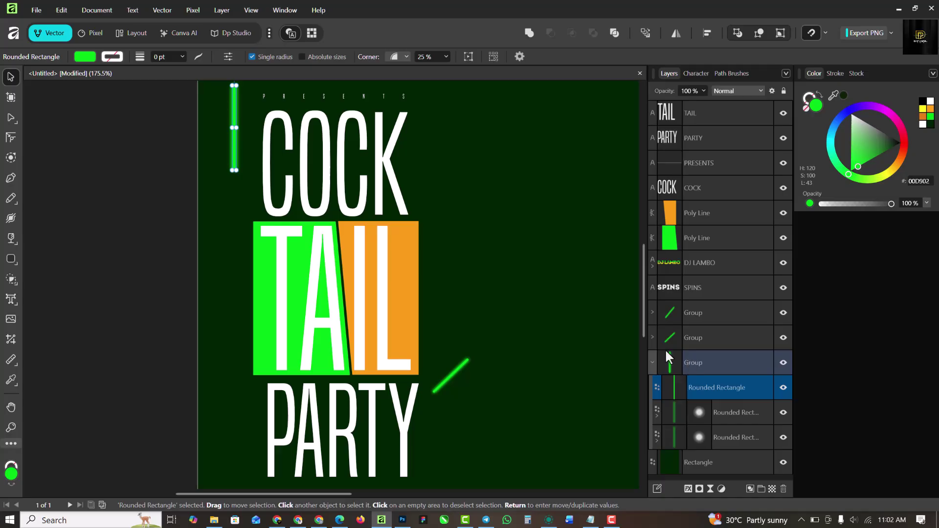
{"action": "scroll", "coordinate": [218, 195], "scroll_direction": "down", "scroll_amount": 2}
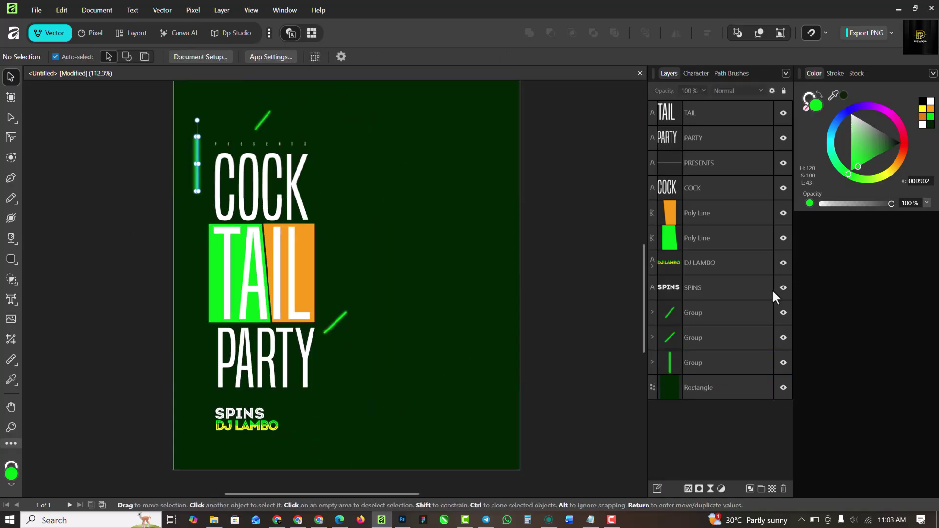
{"action": "key", "text": "Escape"}
{"action": "key", "text": "ctrl+0"}
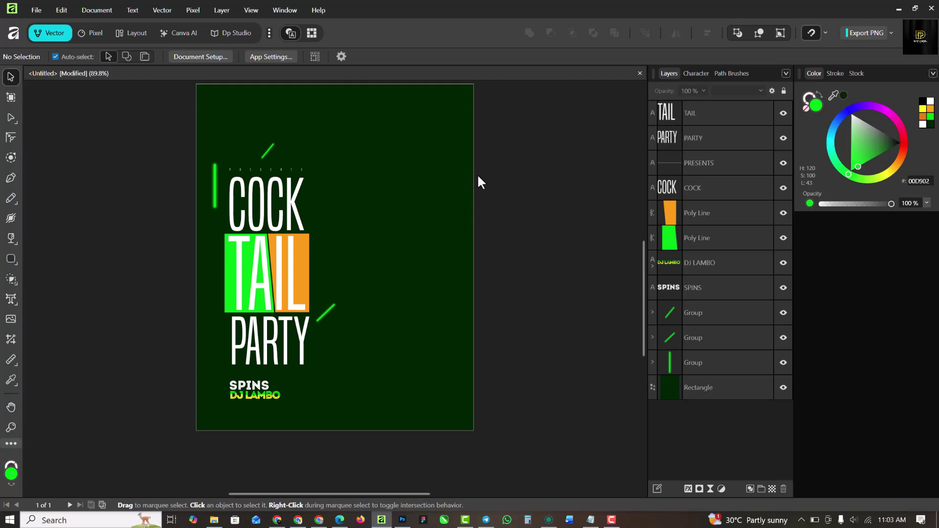
- Place the 20 d blue grain film texture background image from the RESOURCE FILE folder directly above the dark green background rectangle
{"action": "left_click", "coordinate": [717, 398]}
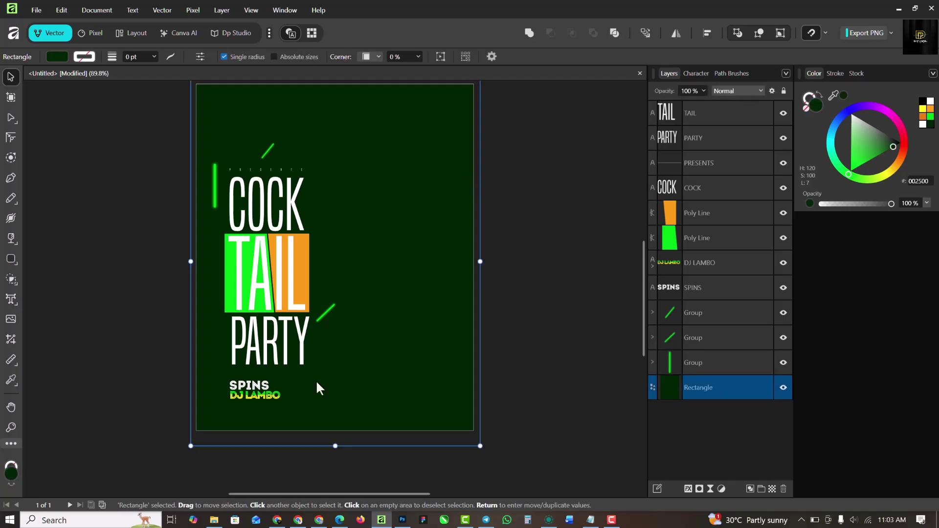
{"action": "left_click", "coordinate": [215, 521]}
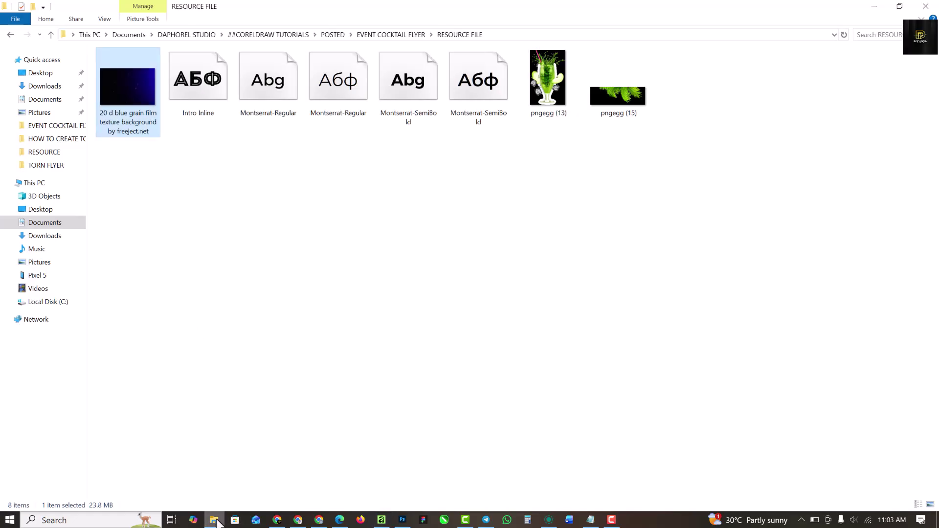
{"action": "left_click_drag", "start_coordinate": [131, 98], "coordinate": [349, 137]}
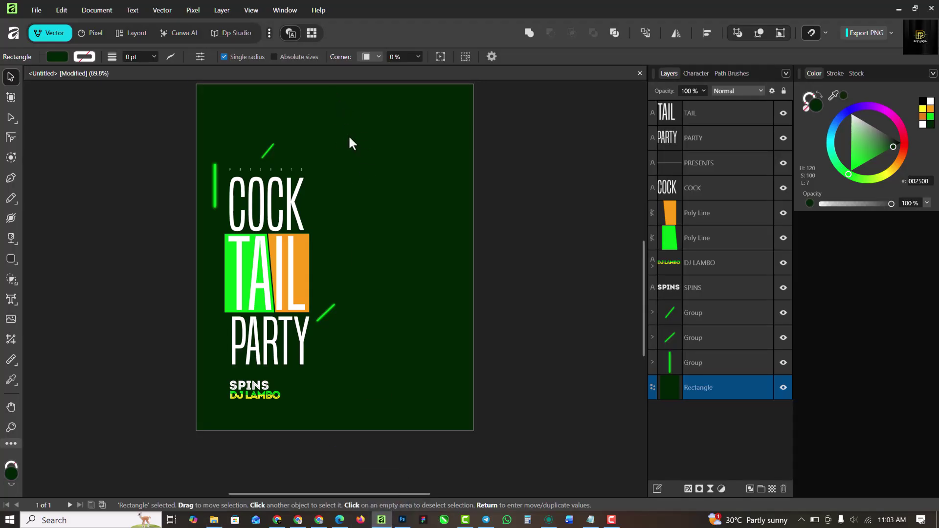
- Scale the texture image down and position it over the flyer so its lower edge crosses the word PARTY
{"action": "scroll", "coordinate": [342, 244], "scroll_direction": "down", "scroll_amount": 3}
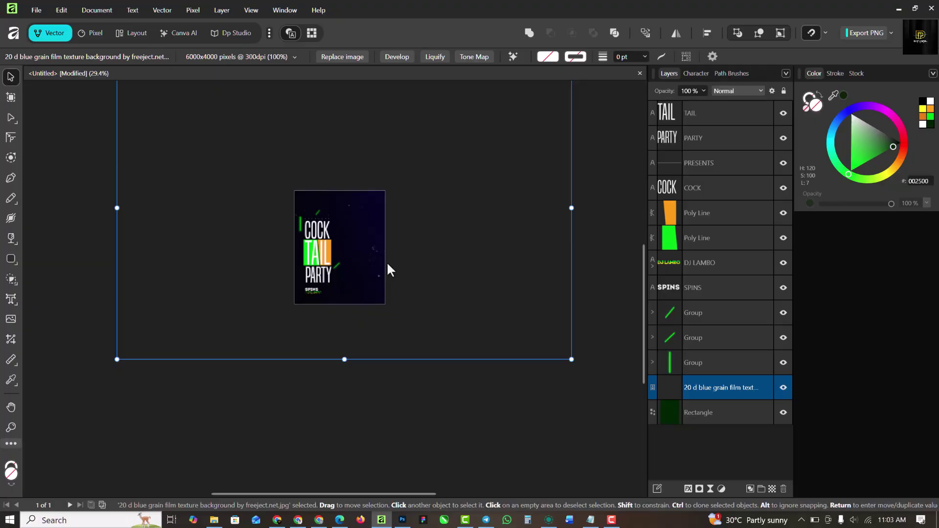
{"action": "left_click_drag", "start_coordinate": [570, 358], "coordinate": [425, 222]}
{"action": "left_click_drag", "start_coordinate": [355, 249], "coordinate": [355, 278]}
{"action": "left_click_drag", "start_coordinate": [429, 222], "coordinate": [400, 242]}
{"action": "scroll", "coordinate": [362, 272], "scroll_direction": "up", "scroll_amount": 5}
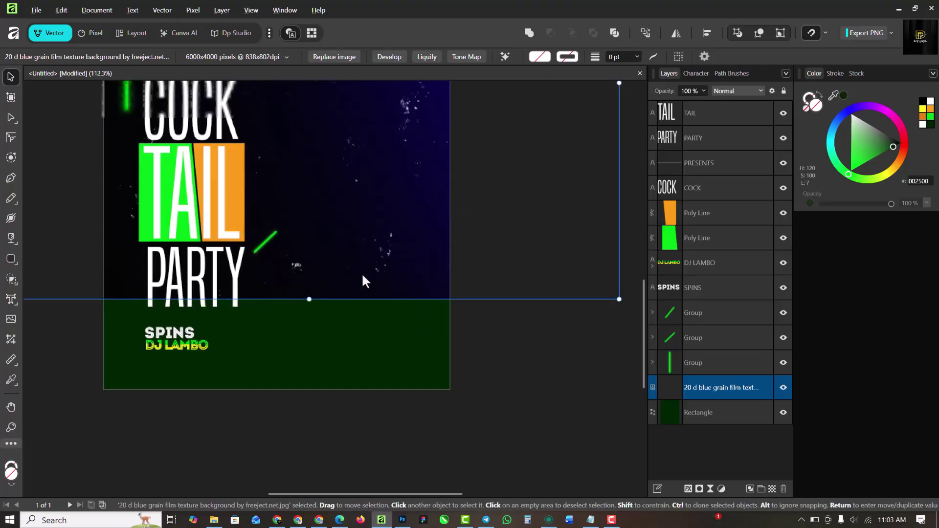
- Apply a linear transparency gradient to the texture, fading its lower edge vertically into the dark green background
{"action": "left_click", "coordinate": [10, 237]}
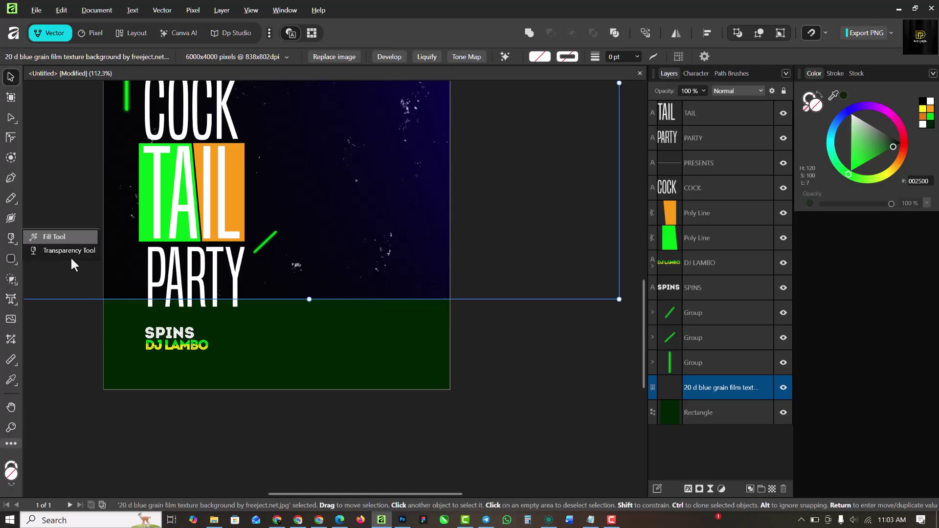
{"action": "left_click", "coordinate": [68, 251]}
{"action": "left_click_drag", "start_coordinate": [334, 168], "coordinate": [332, 290]}
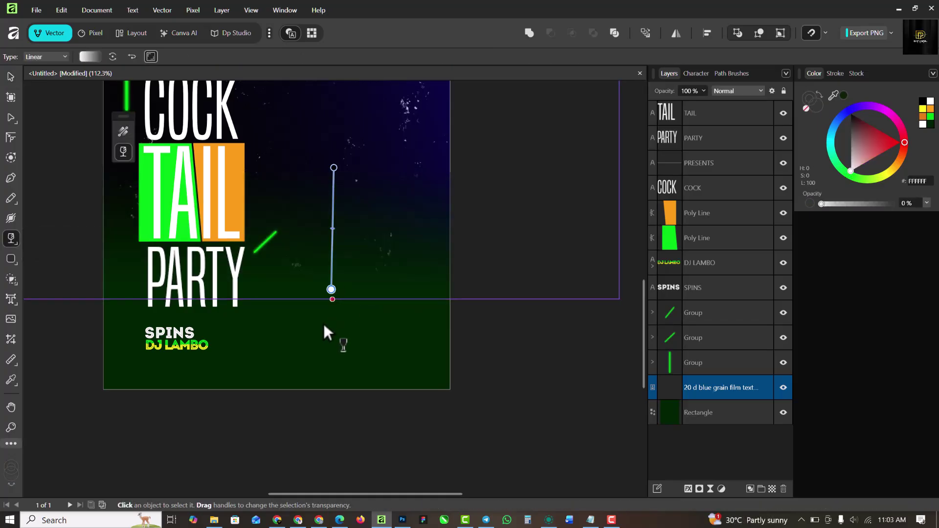
{"action": "scroll", "coordinate": [324, 324], "scroll_direction": "down", "scroll_amount": 3}
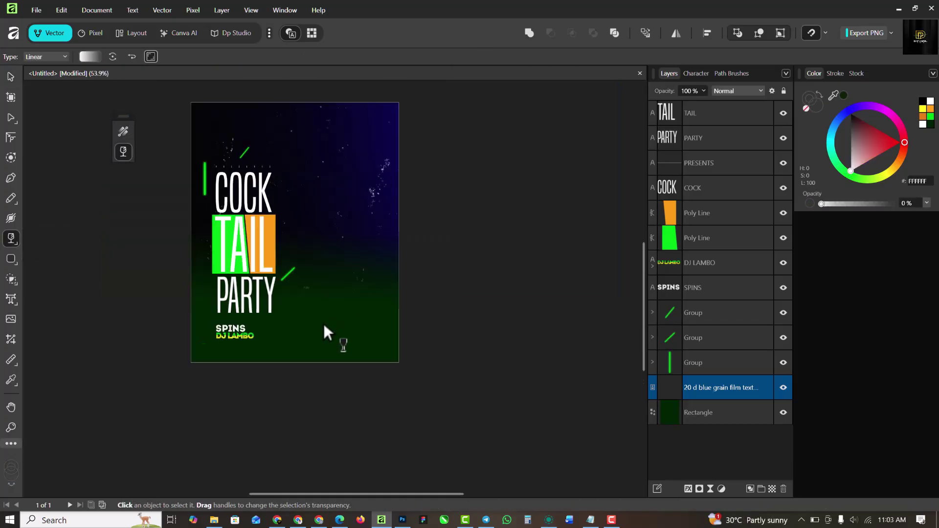
{"action": "left_click", "coordinate": [11, 77]}
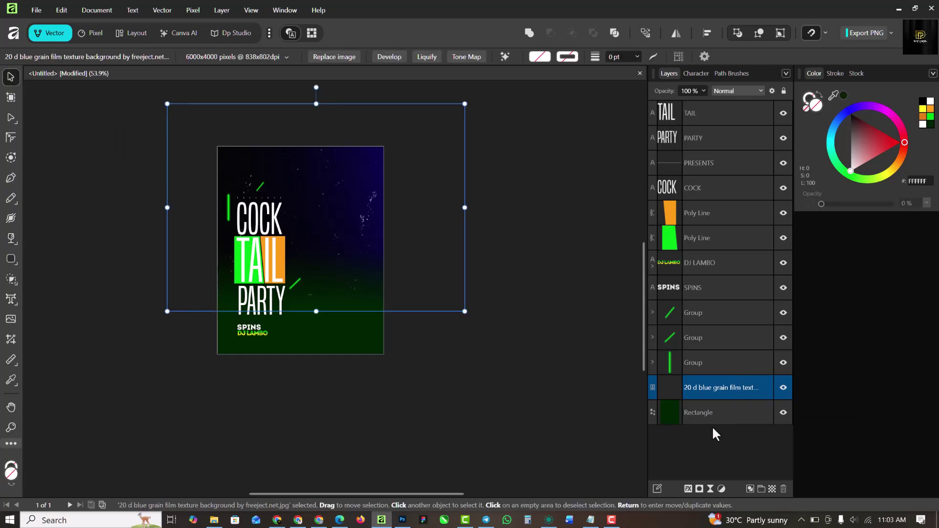
- Add an HSL adjustment with a hue shift of 122° and nest it inside the texture image so it recolours only that
{"action": "left_click", "coordinate": [722, 489]}
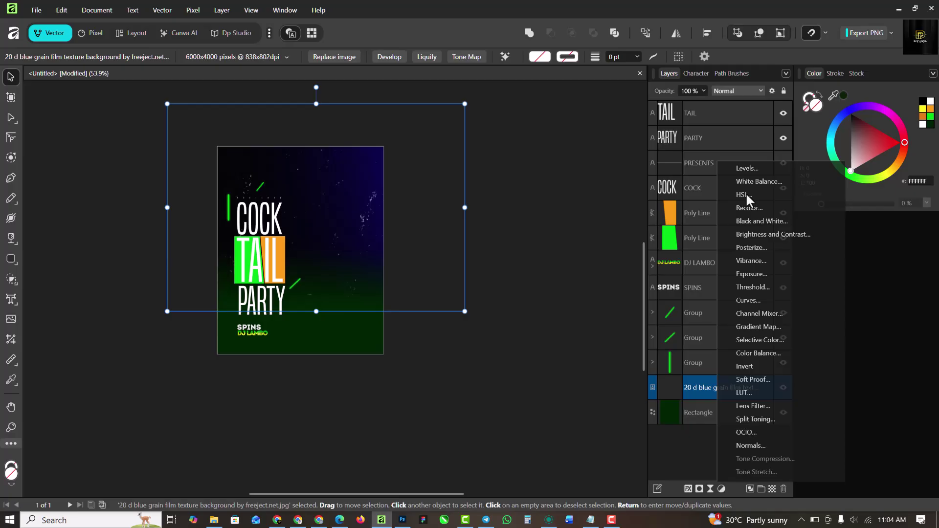
{"action": "left_click", "coordinate": [744, 194]}
{"action": "left_click_drag", "start_coordinate": [497, 415], "coordinate": [558, 415]}
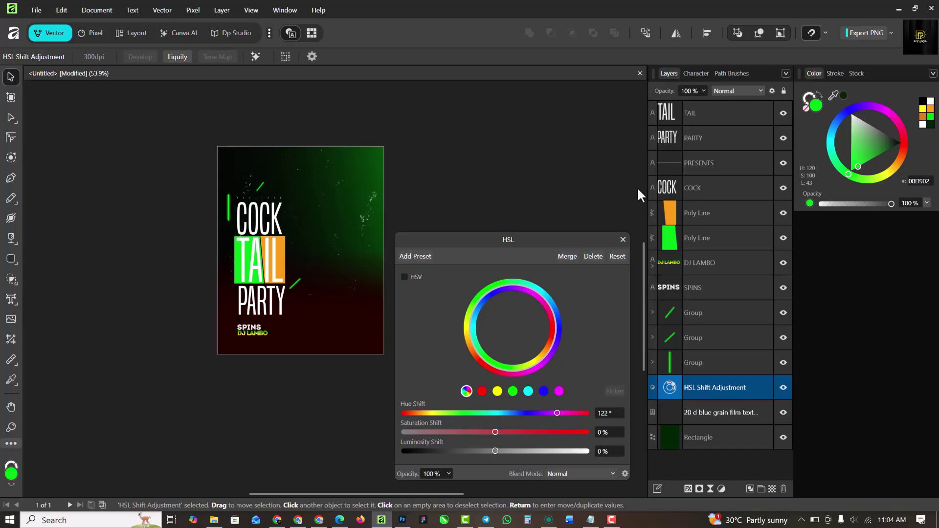
{"action": "left_click", "coordinate": [622, 240]}
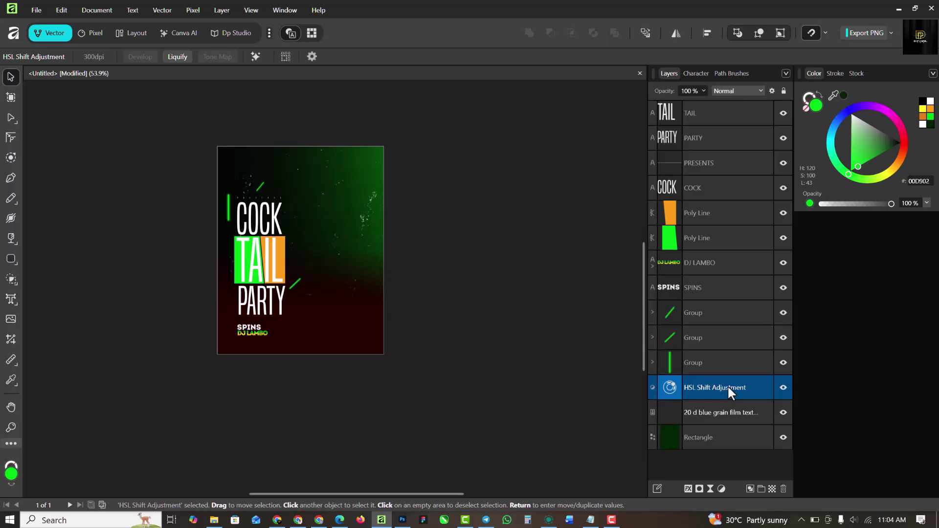
{"action": "left_click_drag", "start_coordinate": [753, 387], "coordinate": [735, 409]}
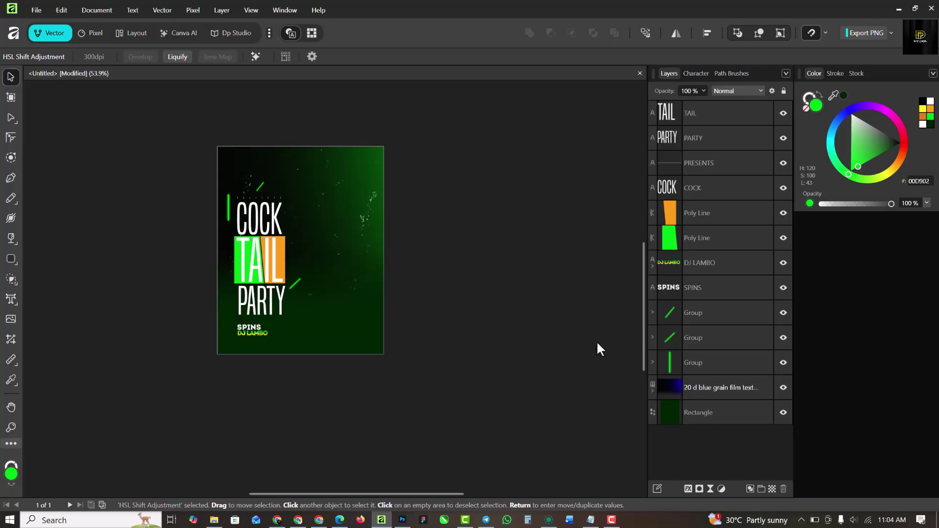
- Enlarge the texture image slightly and shift it up so its lower edge ends around the SPINS line
{"action": "left_click", "coordinate": [365, 217]}
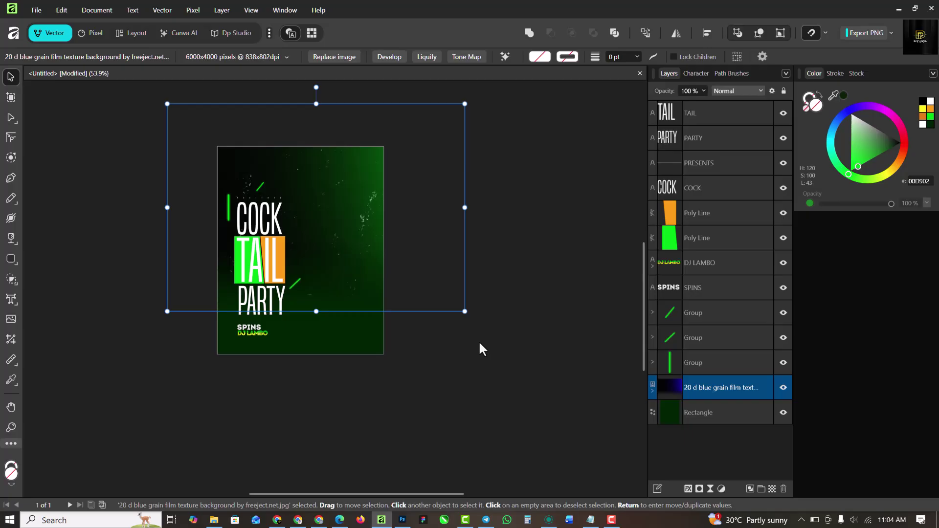
{"action": "left_click_drag", "start_coordinate": [316, 311], "coordinate": [317, 337]}
{"action": "left_click_drag", "start_coordinate": [332, 273], "coordinate": [329, 267]}
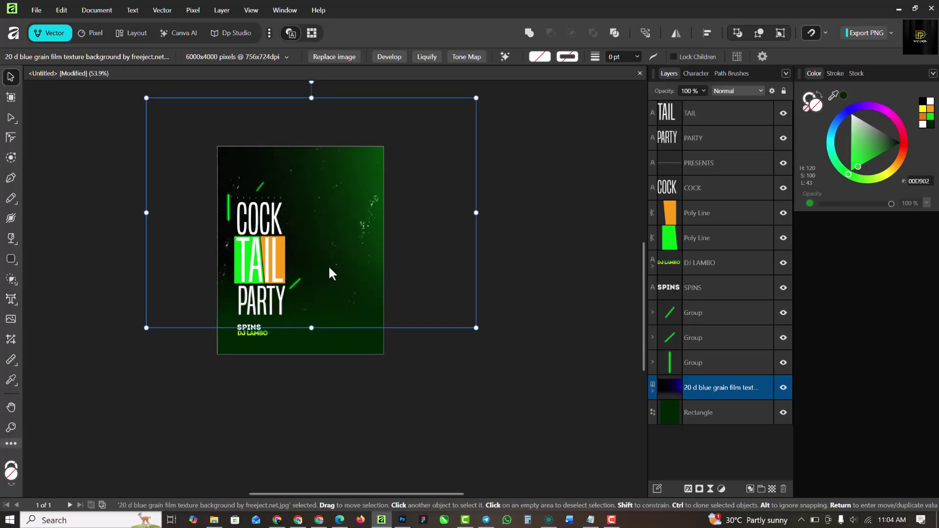
{"action": "left_click", "coordinate": [551, 268]}
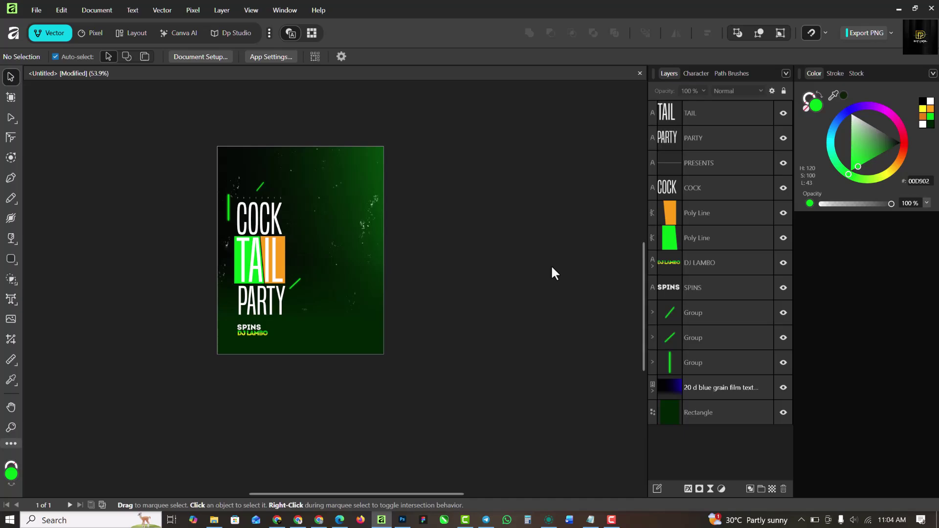
{"action": "scroll", "coordinate": [336, 223], "scroll_direction": "up", "scroll_amount": 5}
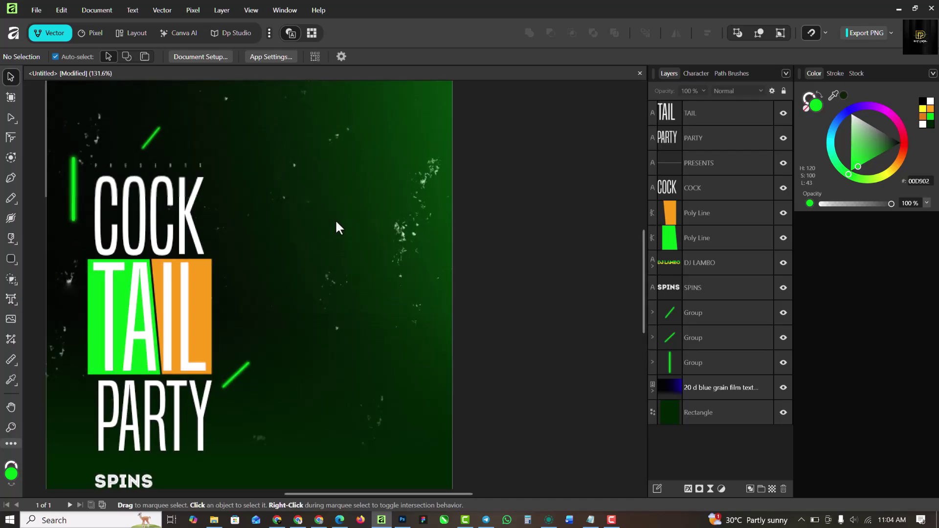
{"action": "scroll", "coordinate": [337, 224], "scroll_direction": "down", "scroll_amount": 1}
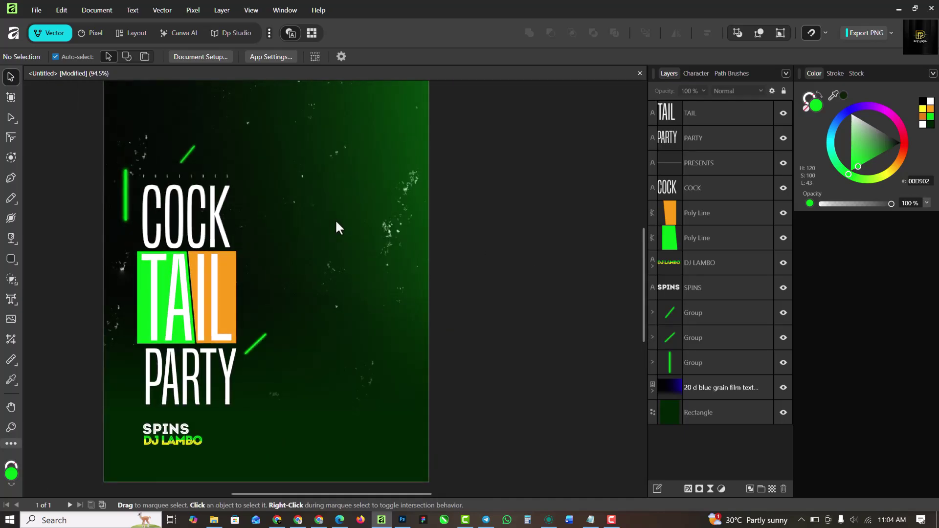
{"action": "scroll", "coordinate": [337, 224], "scroll_direction": "down", "scroll_amount": 1}
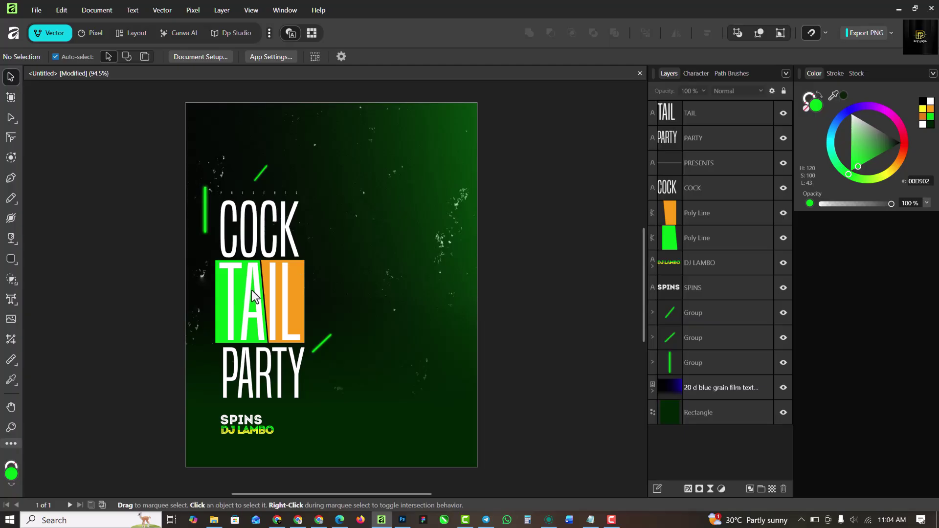
{"action": "left_click", "coordinate": [550, 212]}
{"action": "left_click", "coordinate": [40, 307]}
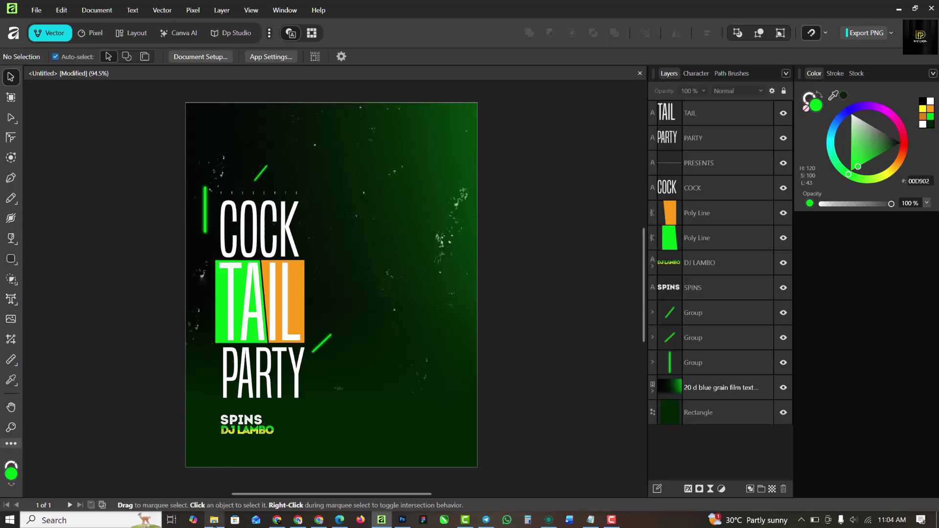
- Group the TAIL, PARTY, PRESENTS and COCK texts with the two coloured shapes and name the group TEXT
{"action": "left_click", "coordinate": [729, 116]}
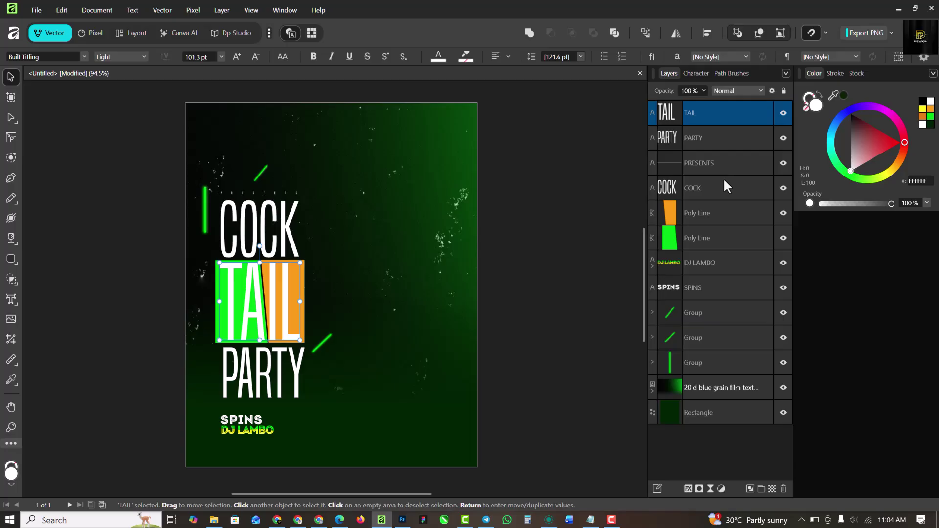
{"action": "left_click", "coordinate": [715, 240], "text": "shift"}
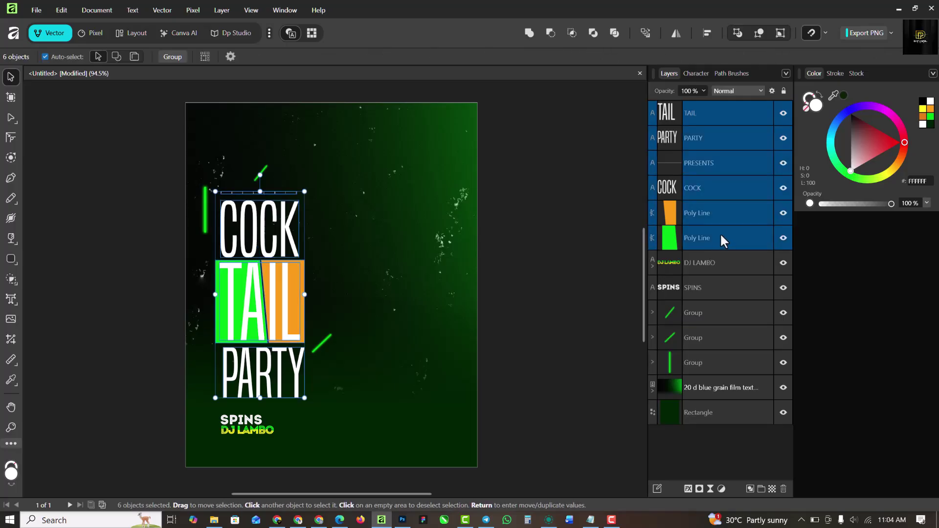
{"action": "key", "text": "ctrl+g"}
{"action": "double_click", "coordinate": [697, 114]}
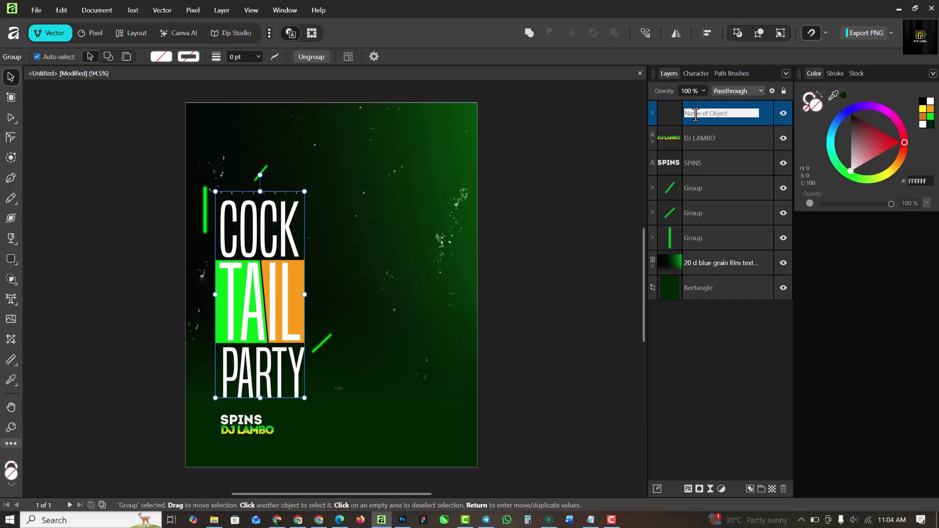
{"action": "type", "text": "TEX"}
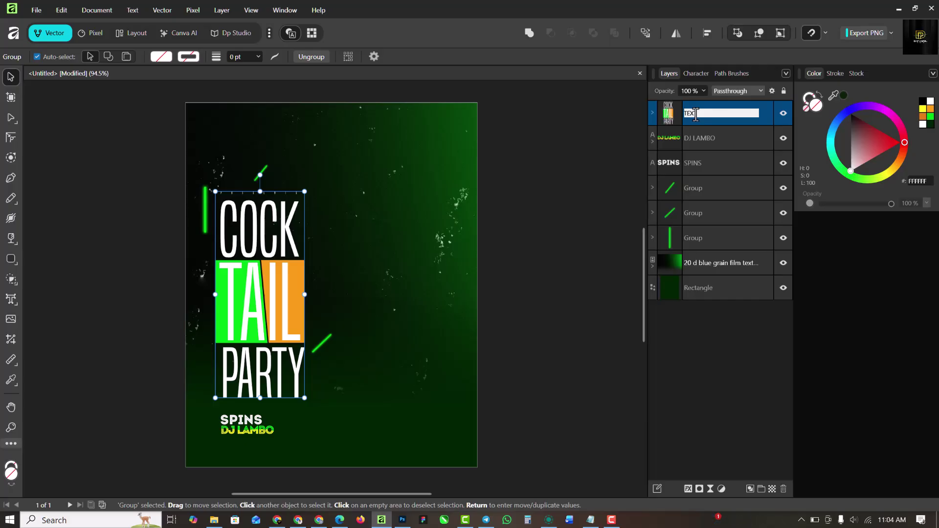
{"action": "type", "text": "T"}
{"action": "key", "text": "Return"}
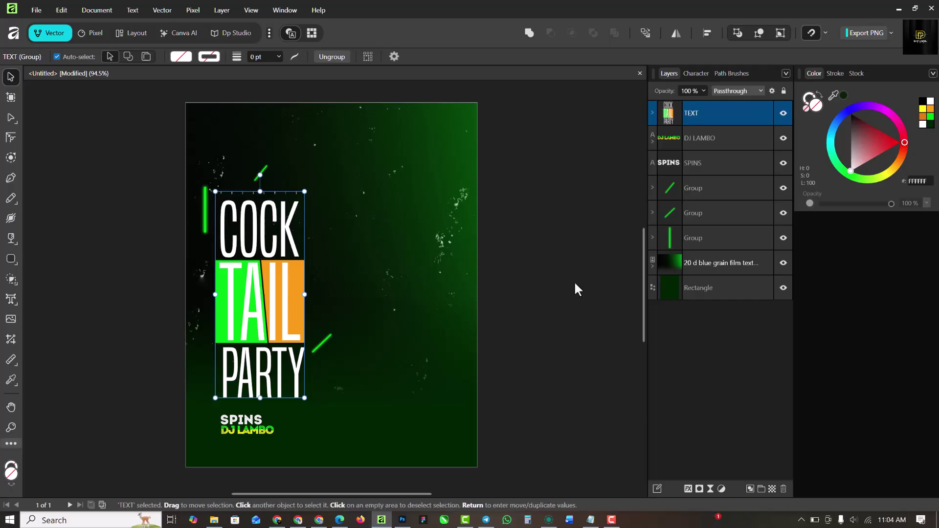
- Group the SPINS line with the DJ credit and name the group SUB TEXT
{"action": "left_click", "coordinate": [712, 137]}
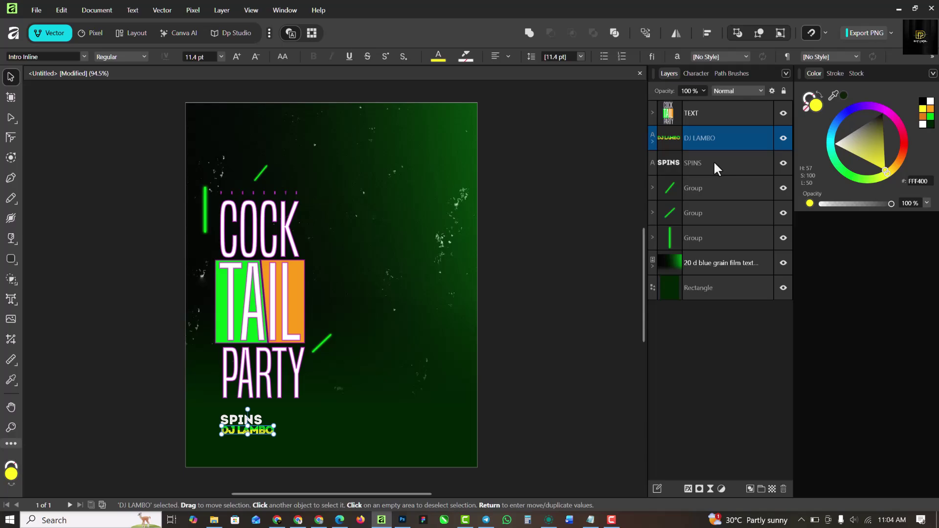
{"action": "left_click", "coordinate": [713, 160], "text": "shift"}
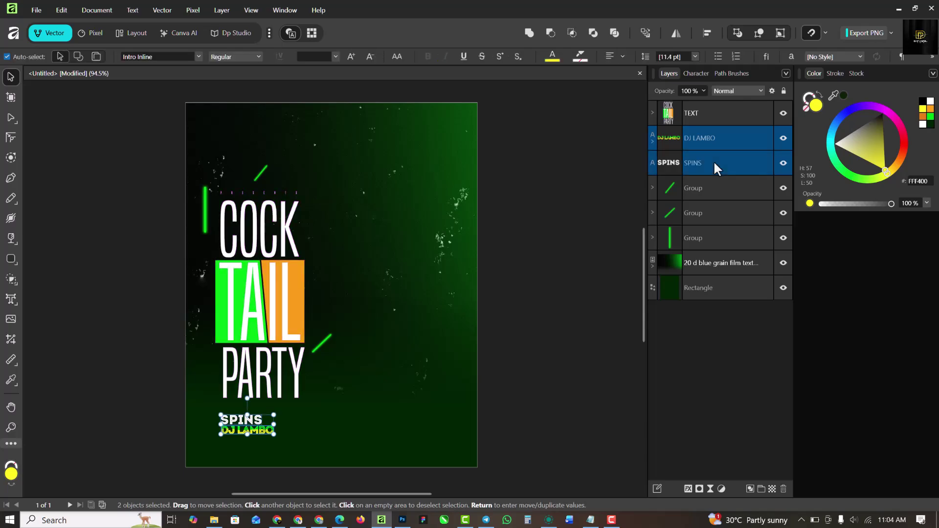
{"action": "key", "text": "ctrl+g"}
{"action": "double_click", "coordinate": [699, 136]}
{"action": "type", "text": "S"}
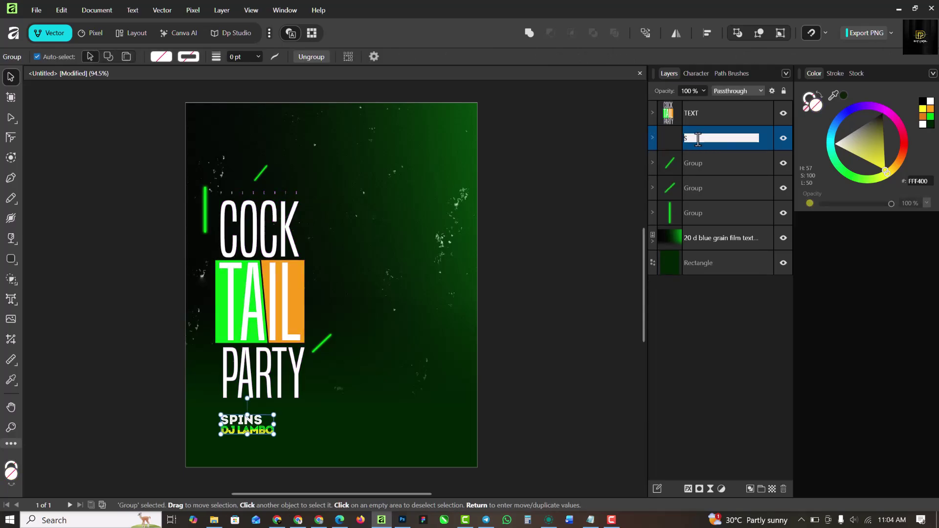
{"action": "type", "text": "UB TEXT"}
{"action": "key", "text": "Return"}
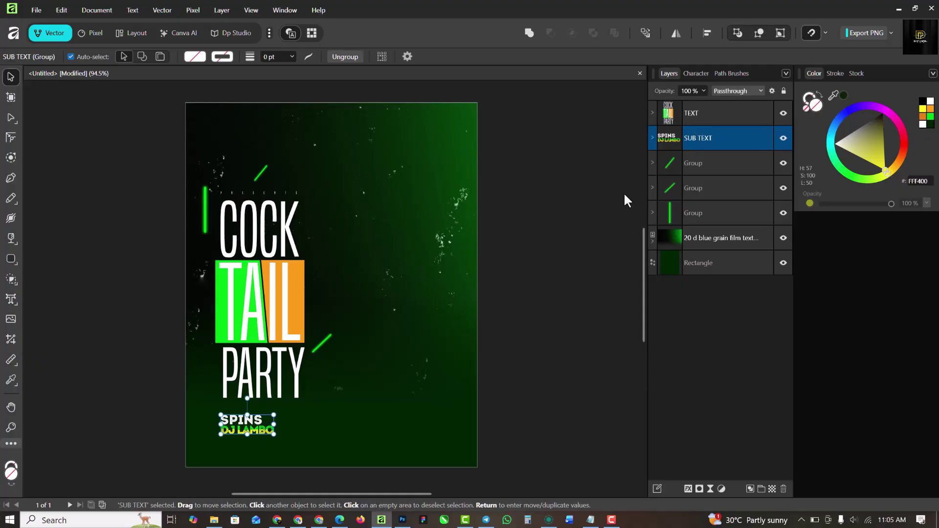
- Group the three neon bar groups and name the group LIGHTS
{"action": "left_click", "coordinate": [624, 192]}
{"action": "left_click", "coordinate": [737, 161]}
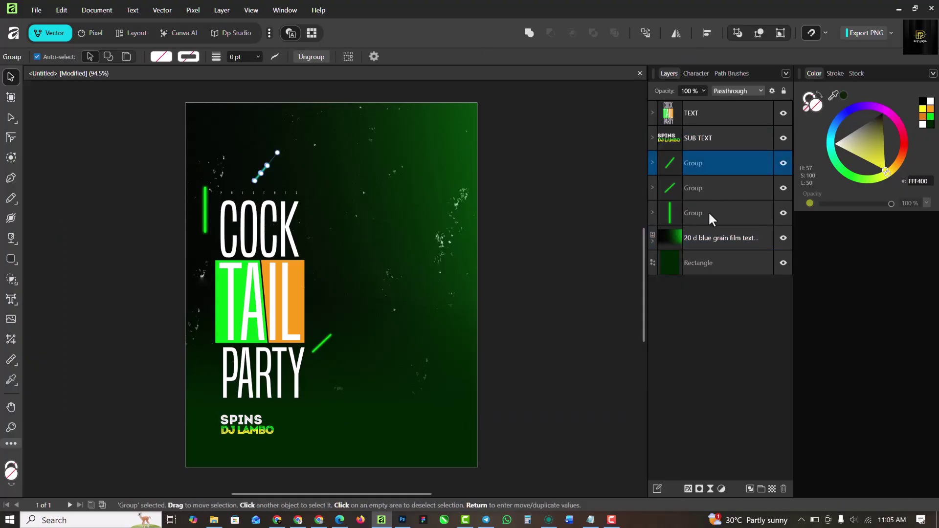
{"action": "left_click", "coordinate": [712, 220], "text": "shift"}
{"action": "key", "text": "ctrl+g"}
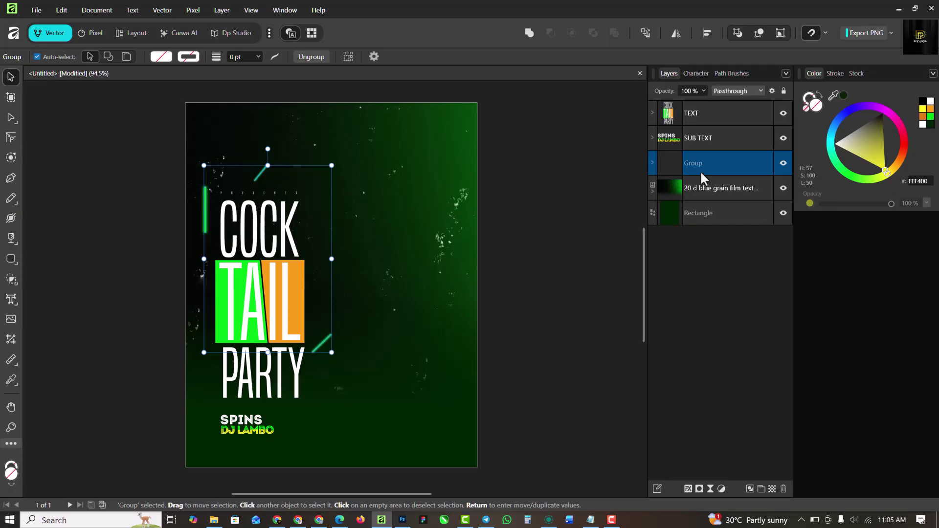
{"action": "double_click", "coordinate": [694, 162]}
{"action": "type", "text": "LIGHTS"}
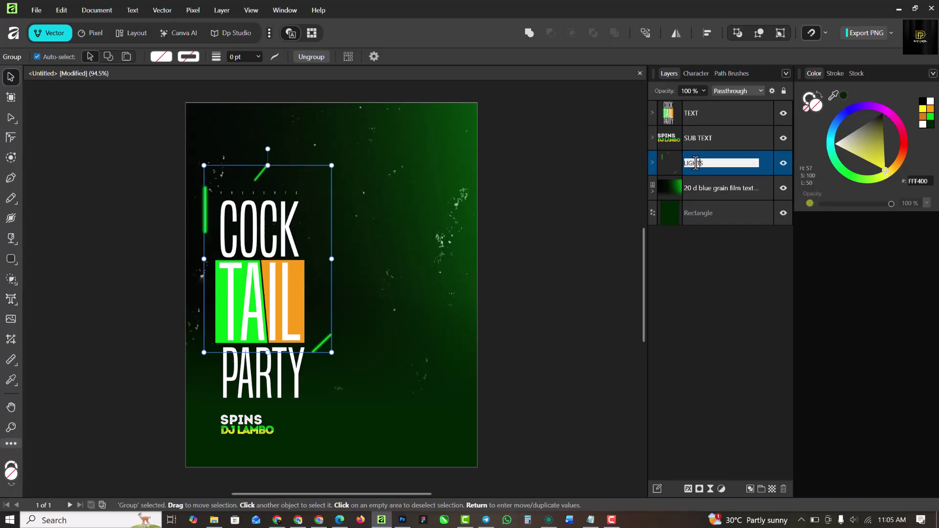
{"action": "key", "text": "Return"}
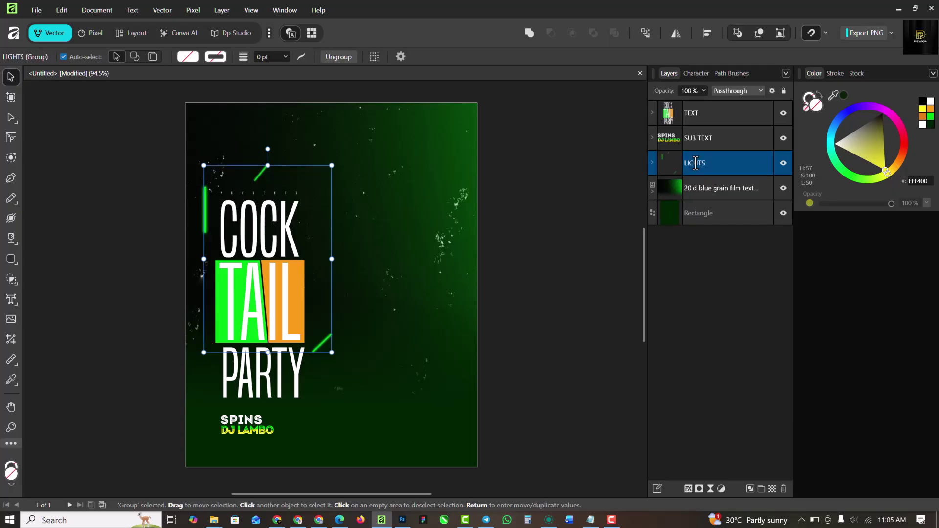
- Group the grain texture image with the background rectangle, name the group BG and lock it
{"action": "left_click", "coordinate": [705, 187]}
{"action": "left_click", "coordinate": [714, 221], "text": "shift"}
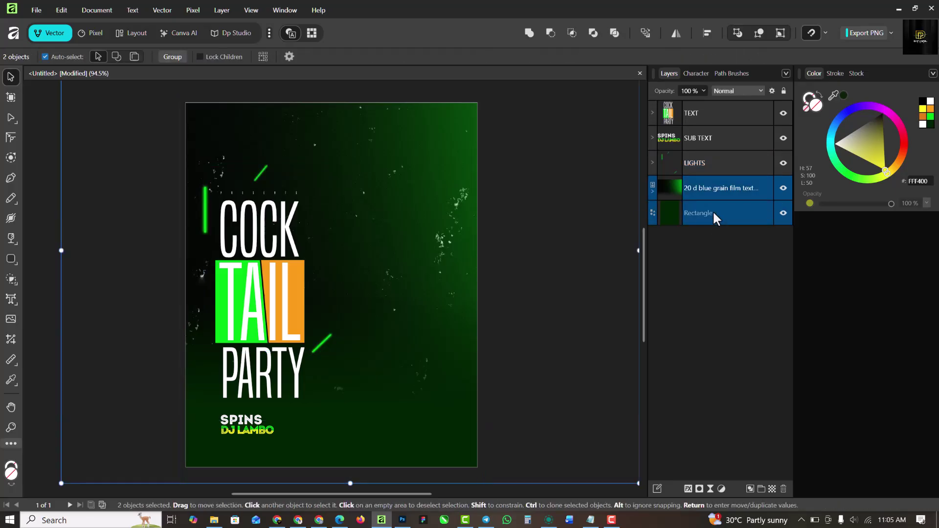
{"action": "key", "text": "ctrl+g"}
{"action": "double_click", "coordinate": [694, 188]}
{"action": "type", "text": "BG"}
{"action": "key", "text": "Return"}
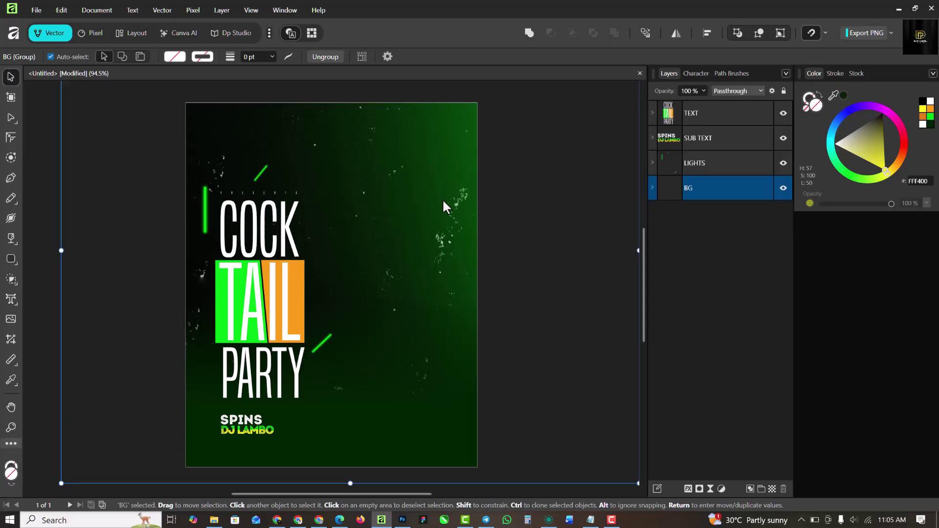
{"action": "left_click", "coordinate": [32, 193]}
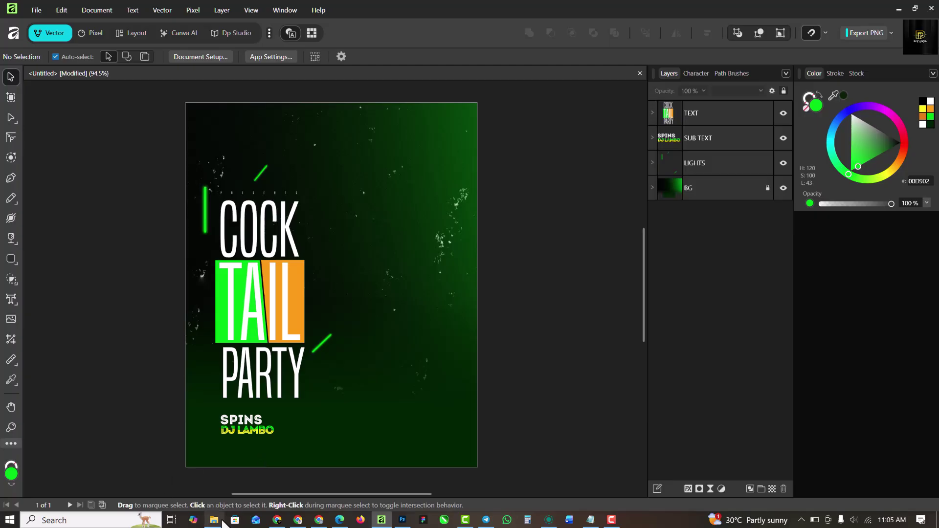
- Place the cocktail glass image pngegg (13) from the RESOURCE FILE folder above the TEXT group, beside the title
{"action": "left_click", "coordinate": [737, 111]}
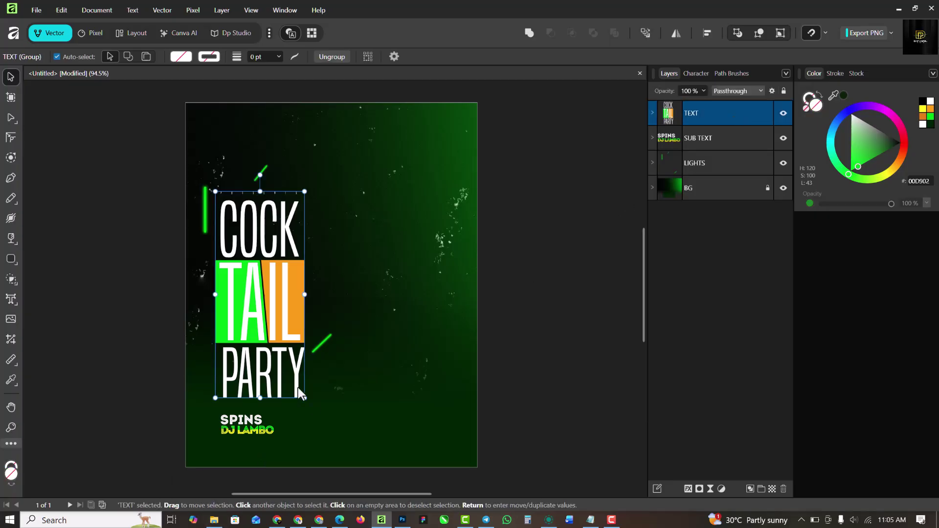
{"action": "left_click", "coordinate": [215, 521]}
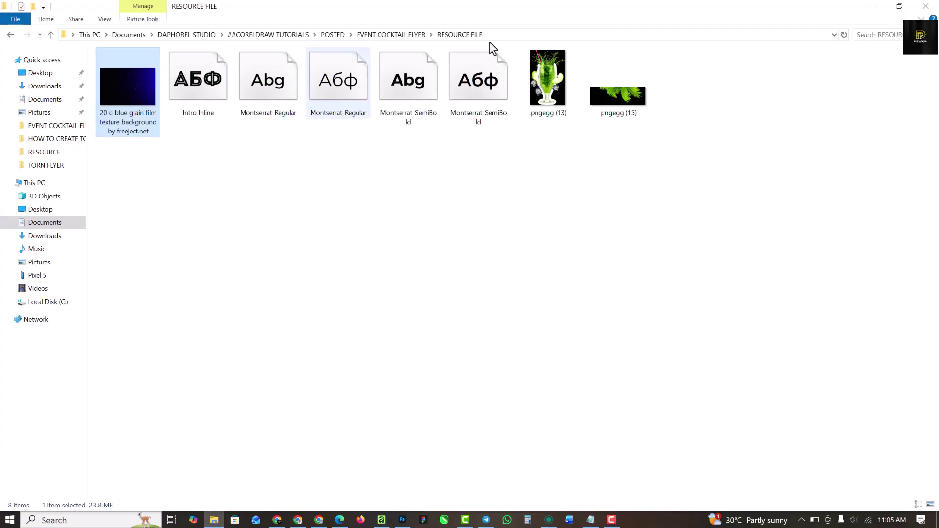
{"action": "left_click", "coordinate": [549, 78]}
{"action": "left_click_drag", "start_coordinate": [549, 79], "coordinate": [401, 285]}
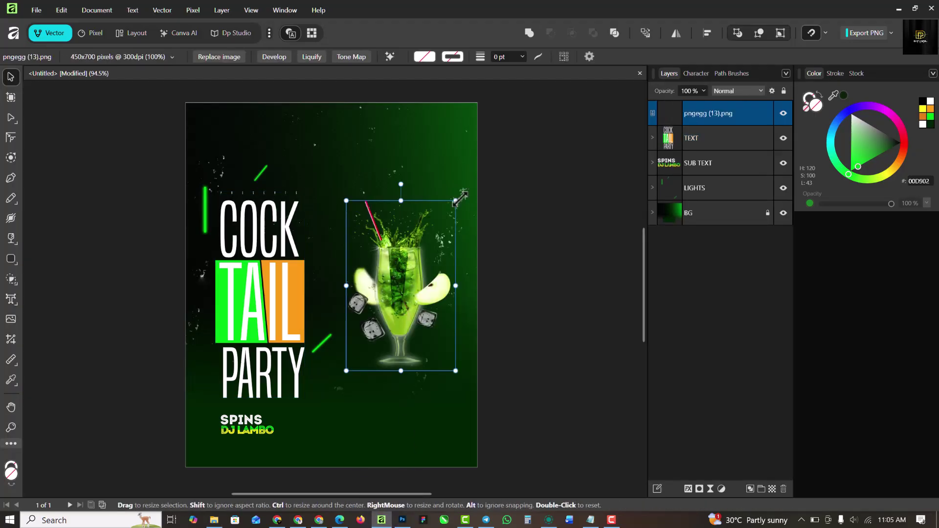
- Enlarge the cocktail glass image to about 165% and position it just beside the stacked title
{"action": "left_click_drag", "start_coordinate": [459, 197], "coordinate": [493, 144]}
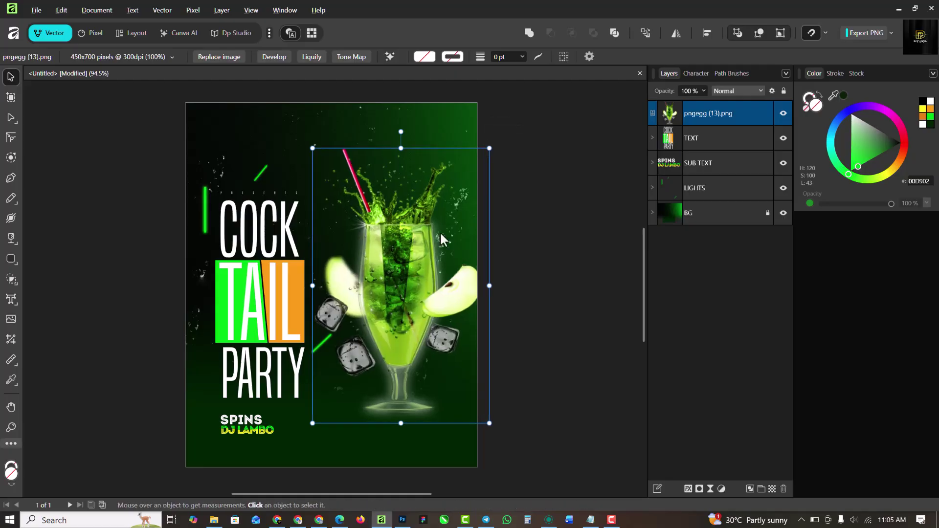
{"action": "left_click_drag", "start_coordinate": [421, 293], "coordinate": [418, 299]}
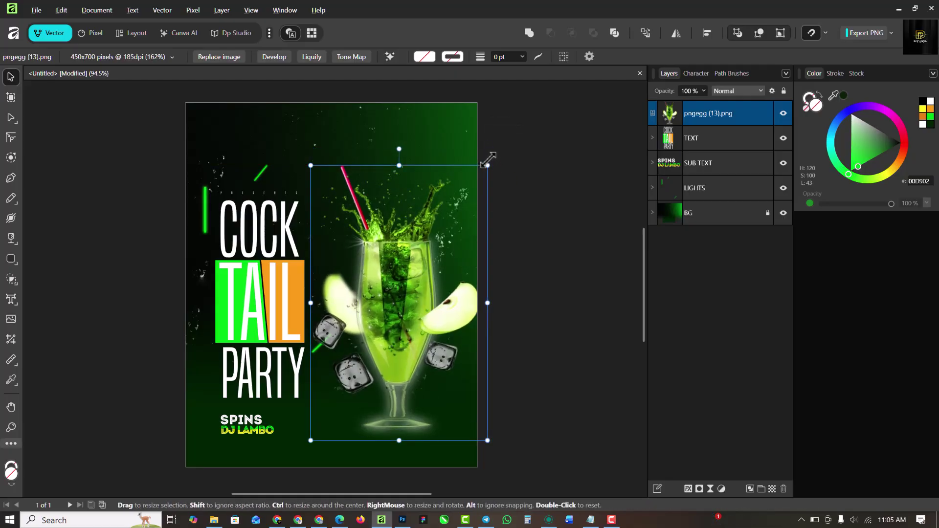
{"action": "left_click_drag", "start_coordinate": [488, 160], "coordinate": [492, 156]}
{"action": "left_click_drag", "start_coordinate": [412, 320], "coordinate": [409, 319]}
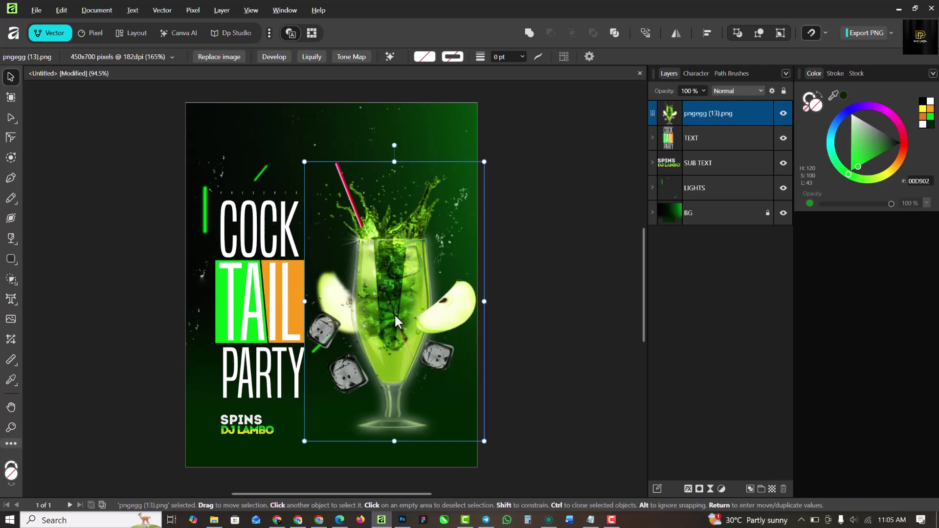
- Fade out the glass's stem and foot with a linear transparency gradient running downward from the bottom of the bowl
{"action": "left_click", "coordinate": [10, 238]}
{"action": "left_click_drag", "start_coordinate": [392, 371], "coordinate": [393, 425]}
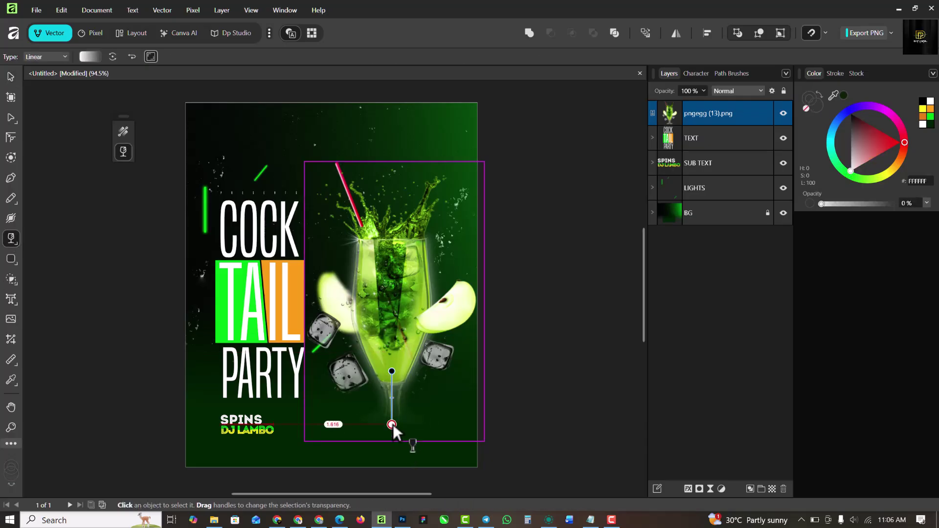
{"action": "key", "text": "v"}
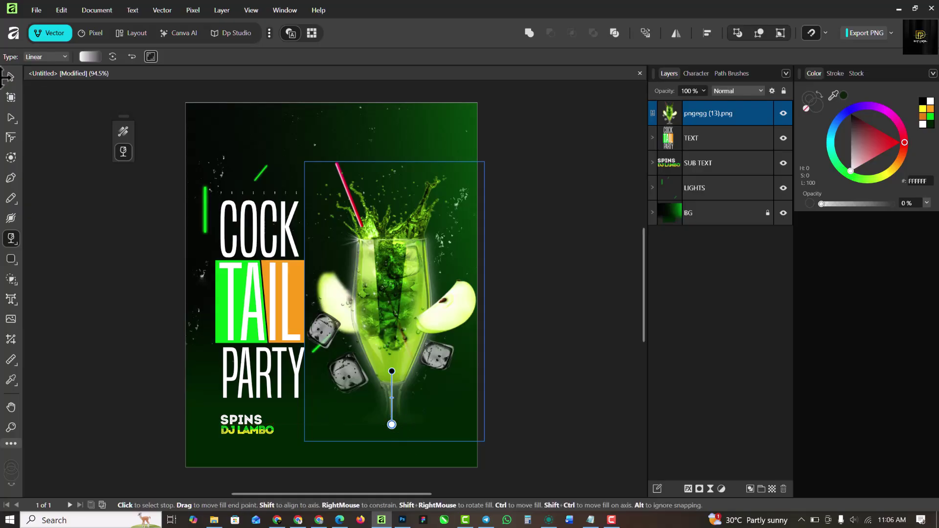
{"action": "left_click", "coordinate": [568, 220]}
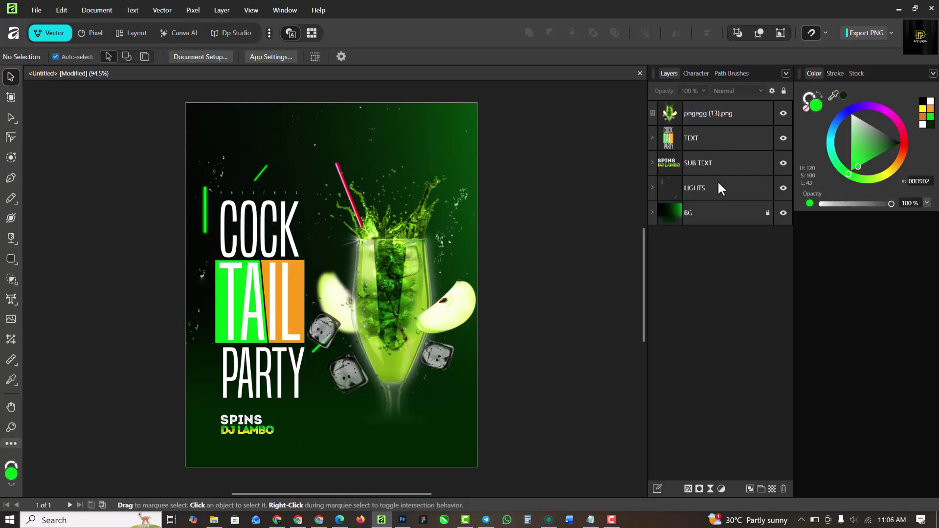
- Add a pixel layer above BG, then draw a tall bright green ellipse centred behind the cocktail glass
{"action": "left_click", "coordinate": [714, 215]}
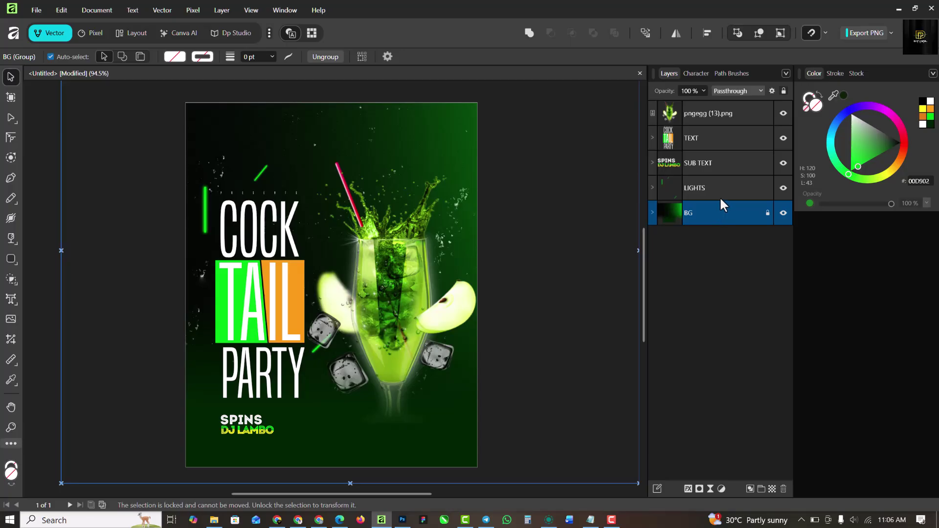
{"action": "left_click", "coordinate": [773, 489]}
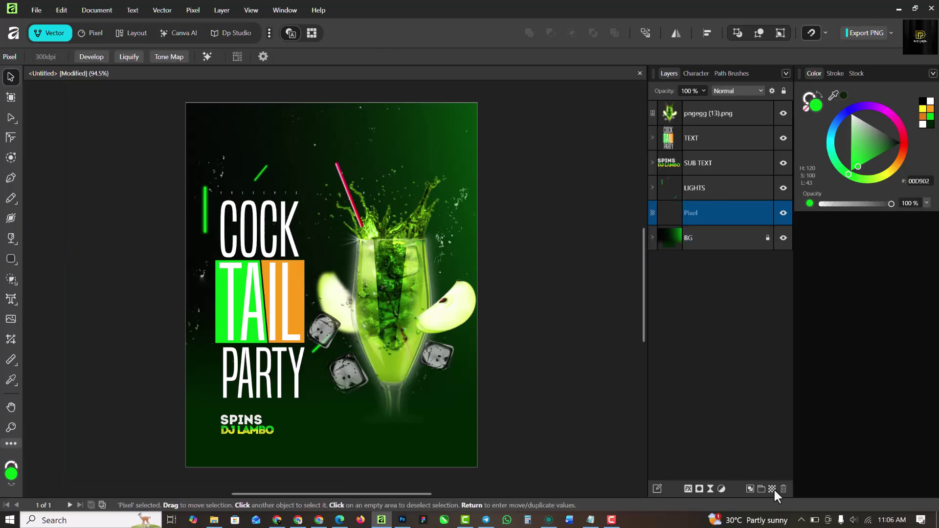
{"action": "left_click", "coordinate": [10, 258]}
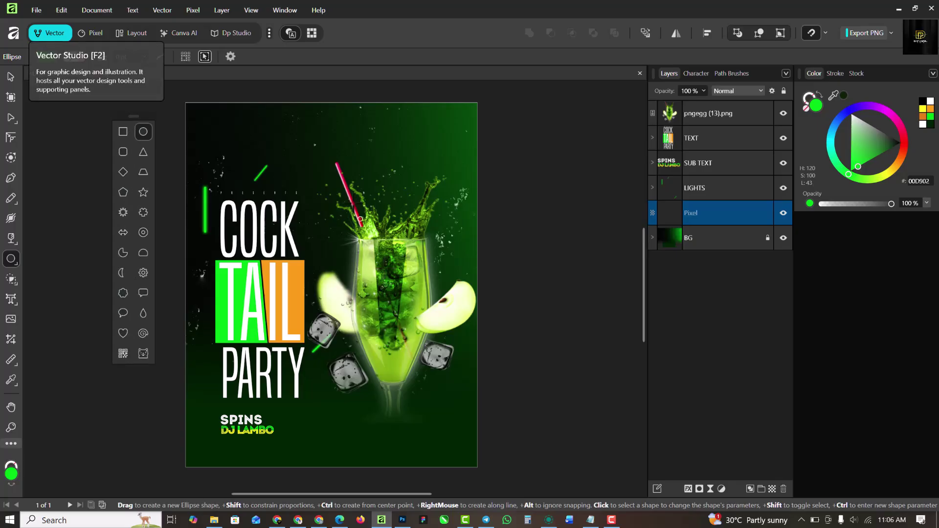
{"action": "left_click_drag", "start_coordinate": [343, 165], "coordinate": [449, 434]}
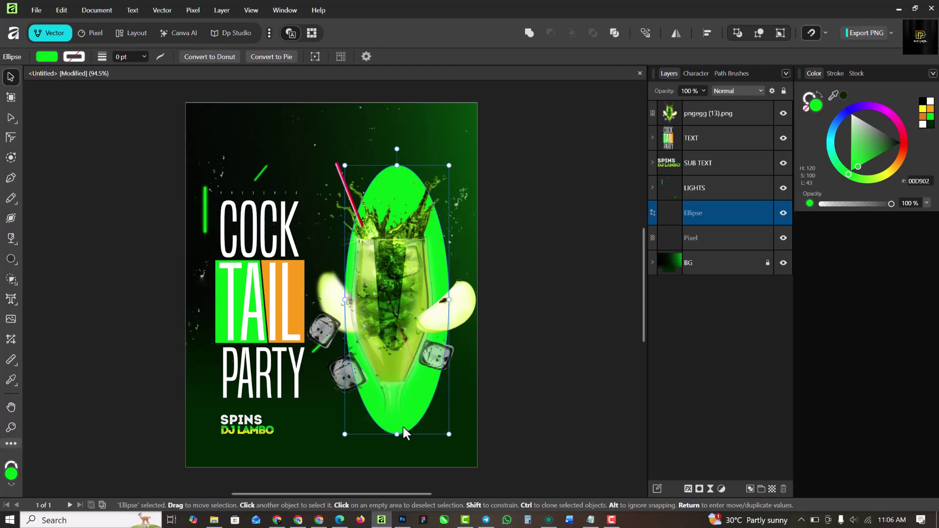
{"action": "left_click_drag", "start_coordinate": [403, 427], "coordinate": [396, 427]}
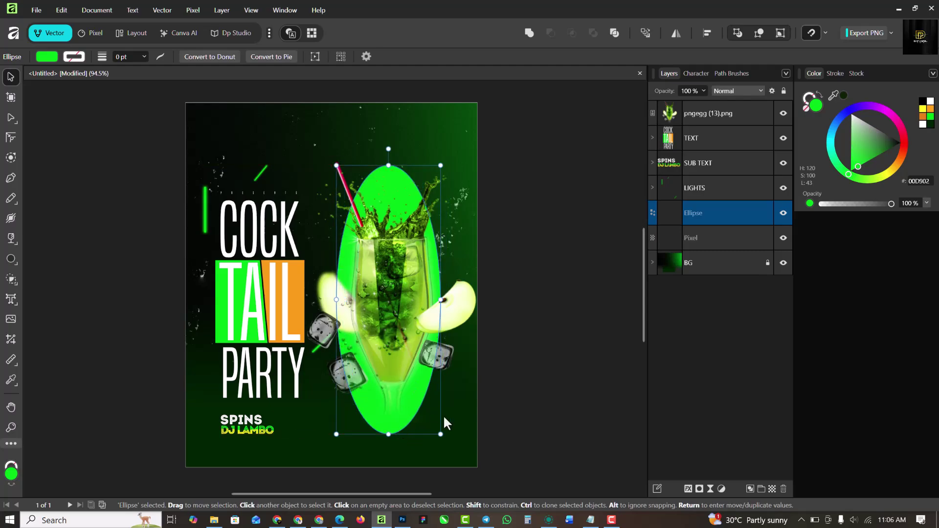
- Apply a live Gaussian Blur with a radius of about 96 px to the green ellipse
{"action": "left_click", "coordinate": [923, 182]}
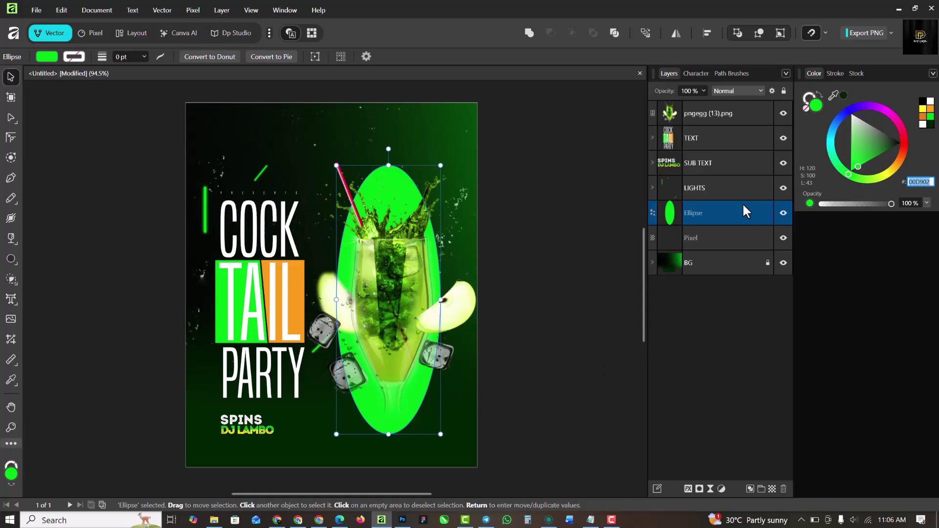
{"action": "left_click", "coordinate": [711, 488]}
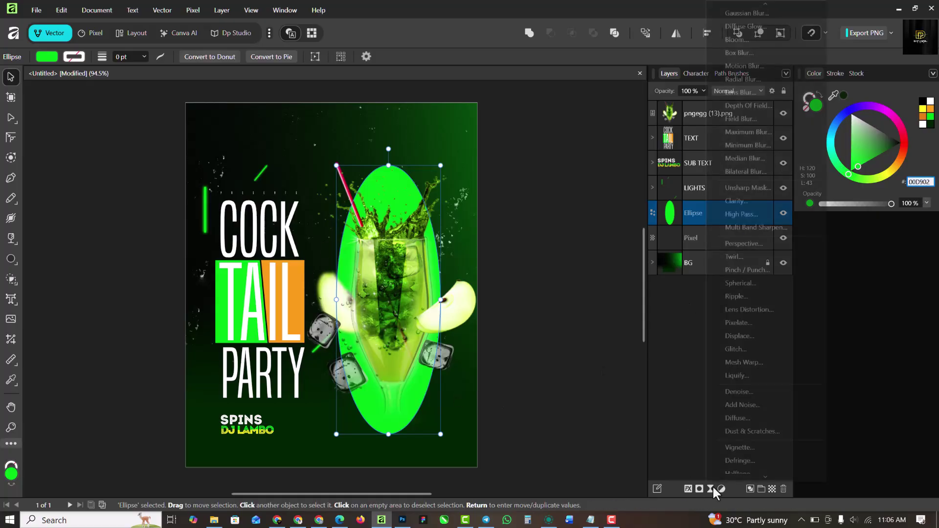
{"action": "left_click", "coordinate": [754, 12]}
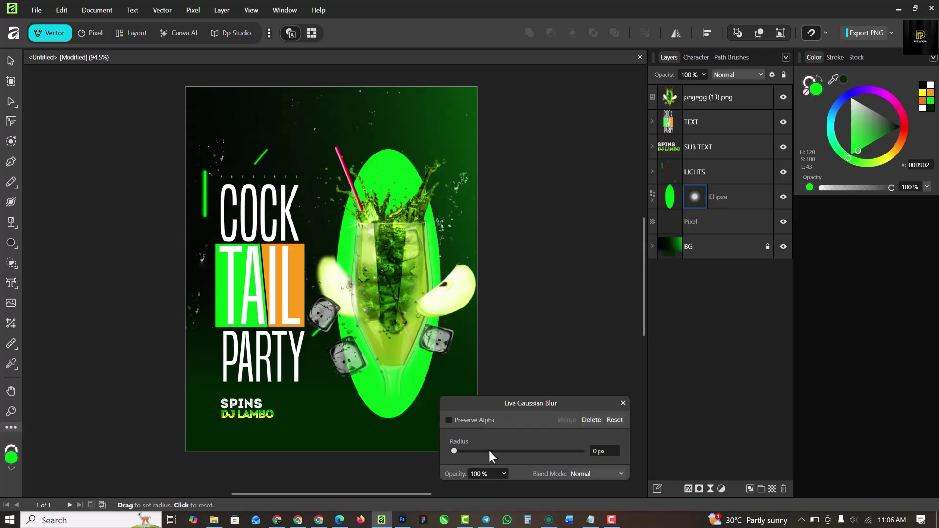
{"action": "left_click_drag", "start_coordinate": [489, 450], "coordinate": [580, 453]}
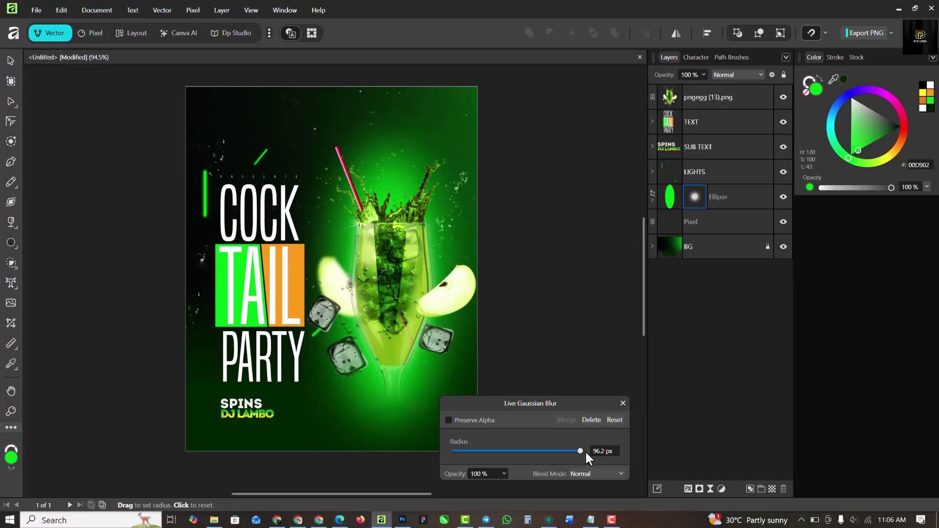
{"action": "left_click", "coordinate": [574, 451]}
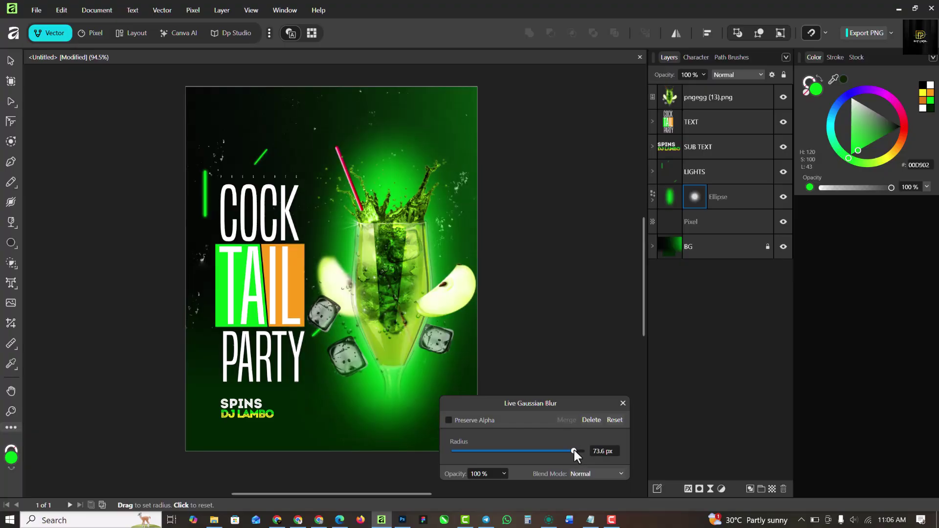
{"action": "left_click_drag", "start_coordinate": [575, 450], "coordinate": [580, 450]}
{"action": "left_click", "coordinate": [623, 403]}
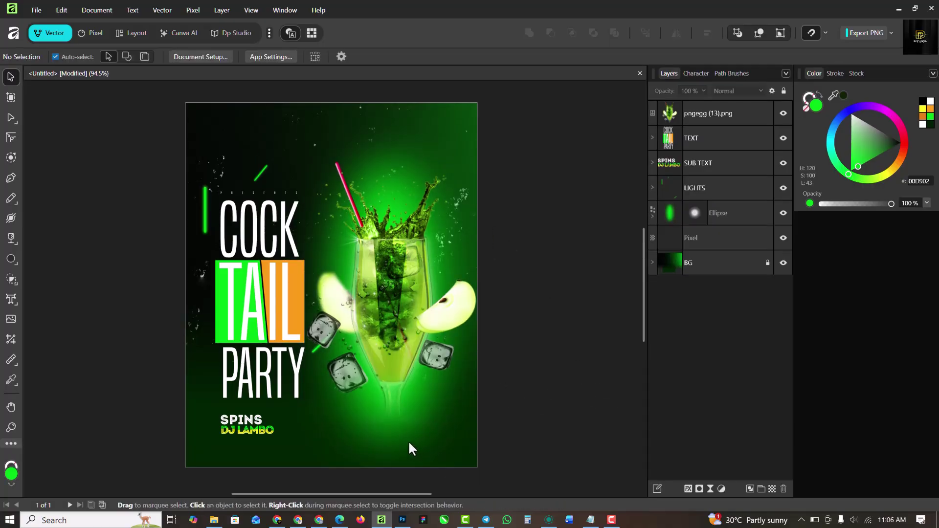
- Nudge the blurred ellipse slightly up and to the right to centre the glow behind the glass
{"action": "left_click", "coordinate": [405, 444]}
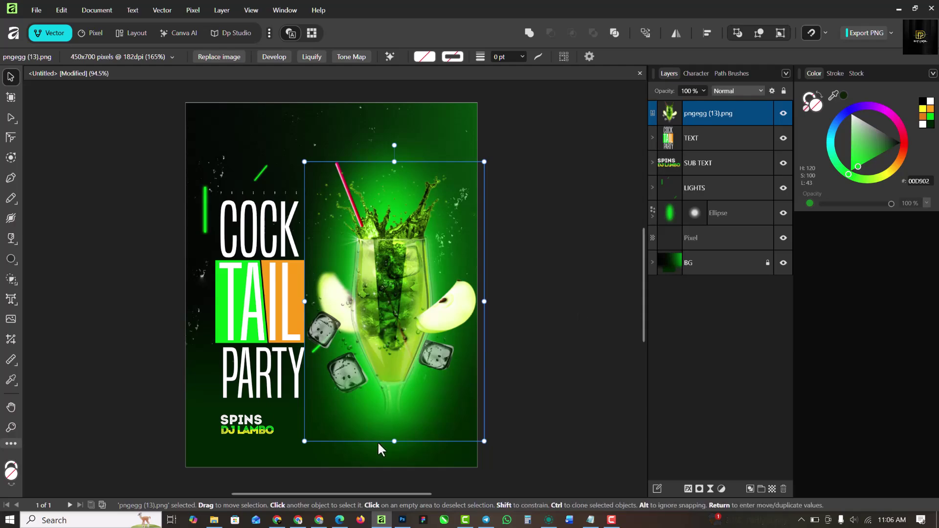
{"action": "left_click", "coordinate": [745, 219]}
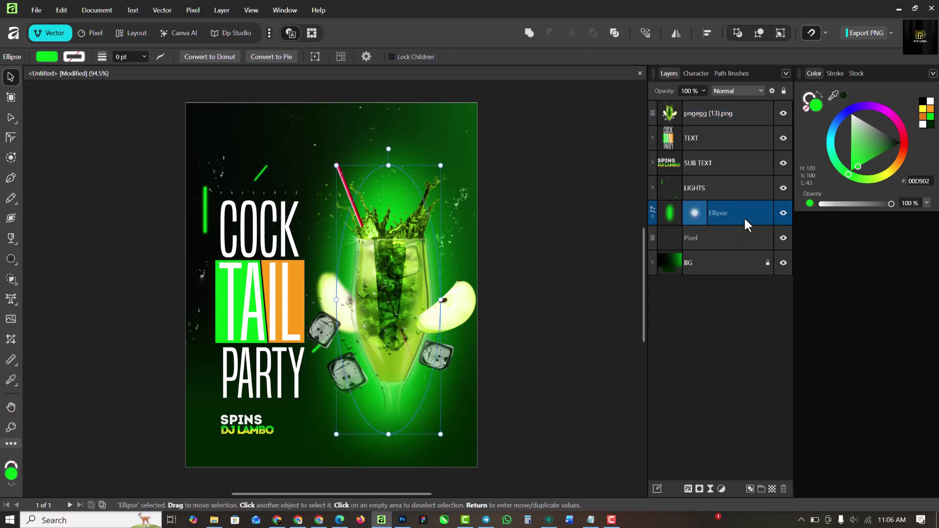
{"action": "key", "text": "shift+Up"}
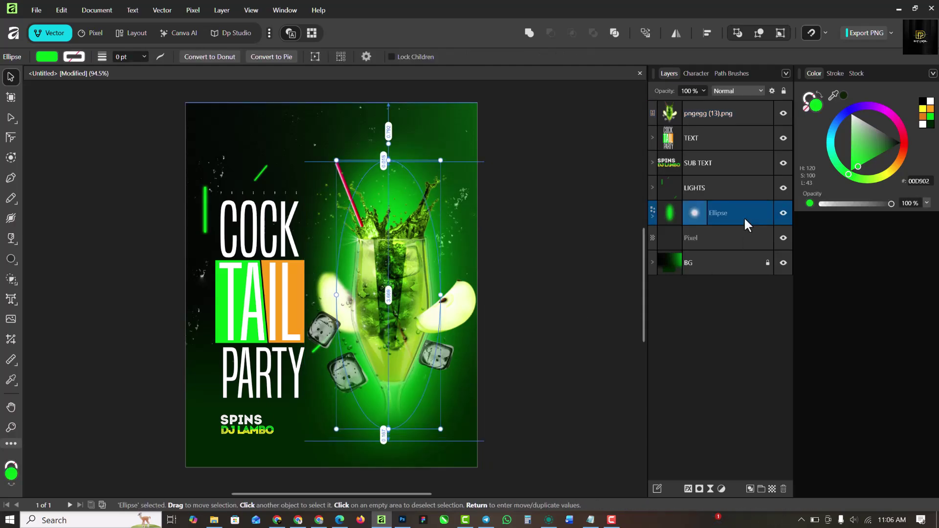
{"action": "key", "text": "Right"}
{"action": "key", "text": "Right"}
{"action": "key", "text": "Right"}
{"action": "key", "text": "Right"}
{"action": "key", "text": "Right"}
{"action": "key", "text": "Right"}
{"action": "key", "text": "Right"}
{"action": "key", "text": "Right"}
{"action": "key", "text": "Right"}
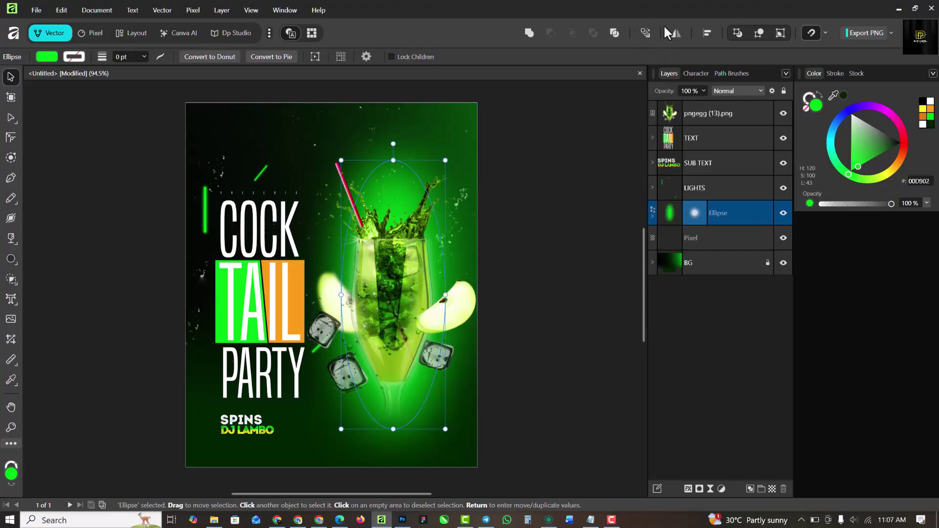
- Lower the glow ellipse's top edge to the splash and widen it to about 1.5 in
{"action": "left_click_drag", "start_coordinate": [393, 160], "coordinate": [393, 179]}
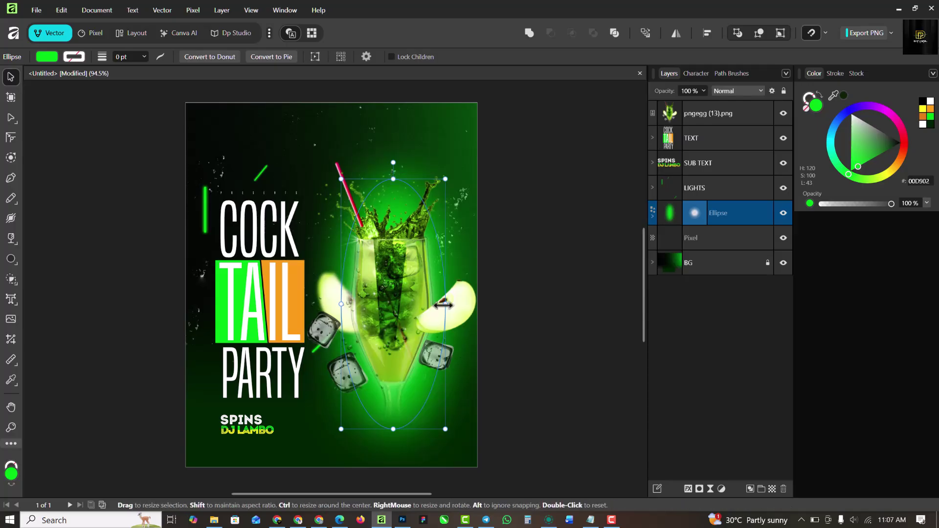
{"action": "left_click_drag", "start_coordinate": [445, 305], "coordinate": [450, 308]}
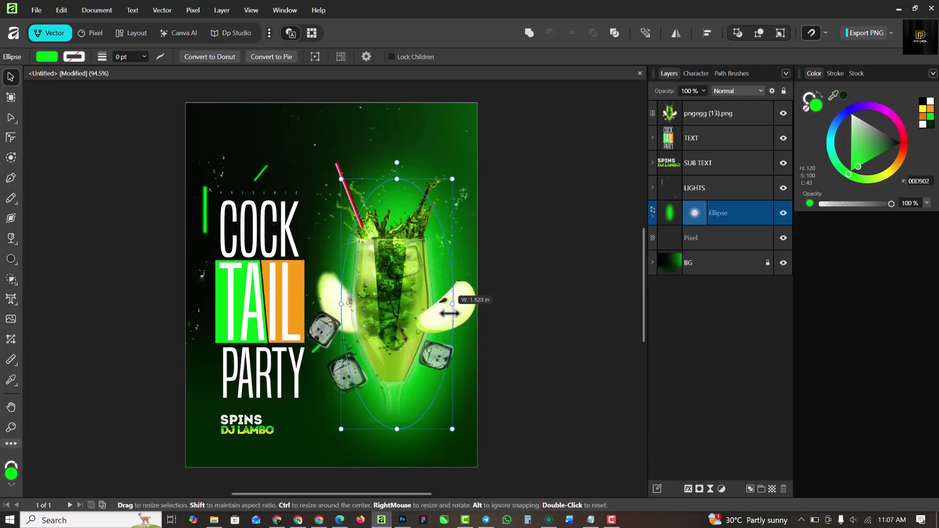
{"action": "left_click_drag", "start_coordinate": [395, 180], "coordinate": [396, 192]}
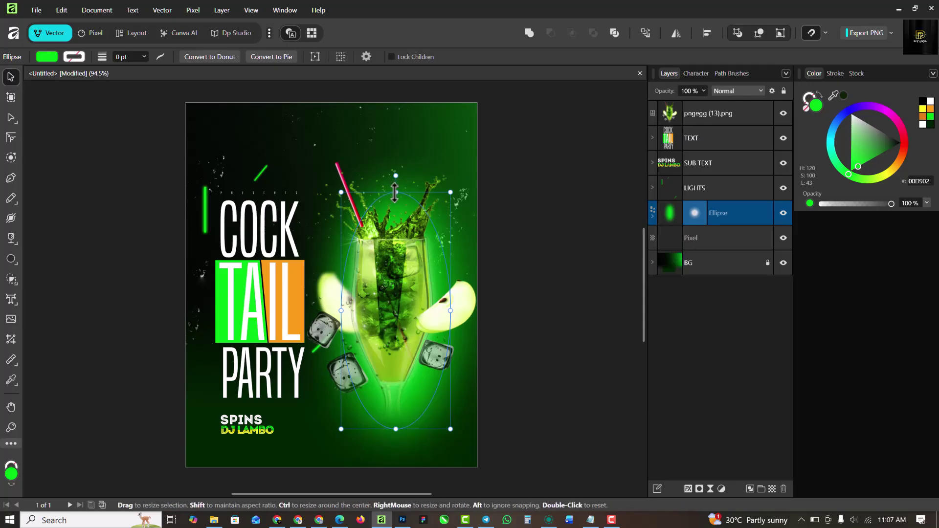
{"action": "left_click_drag", "start_coordinate": [396, 192], "coordinate": [395, 182]}
{"action": "left_click", "coordinate": [575, 253]}
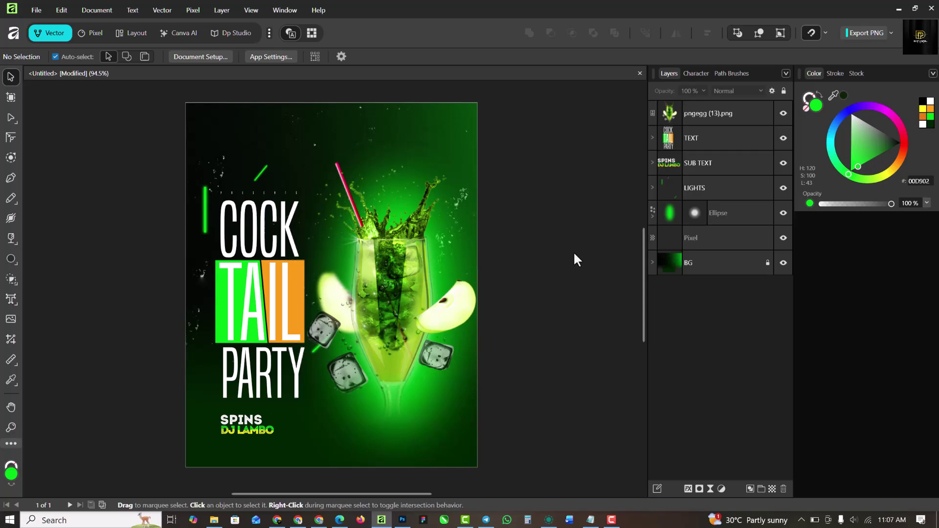
- Place the palm leaf image pngegg (15) from the RESOURCE FILE folder above the pngegg (13) layer, over the flyer's lower part
{"action": "left_click", "coordinate": [746, 115]}
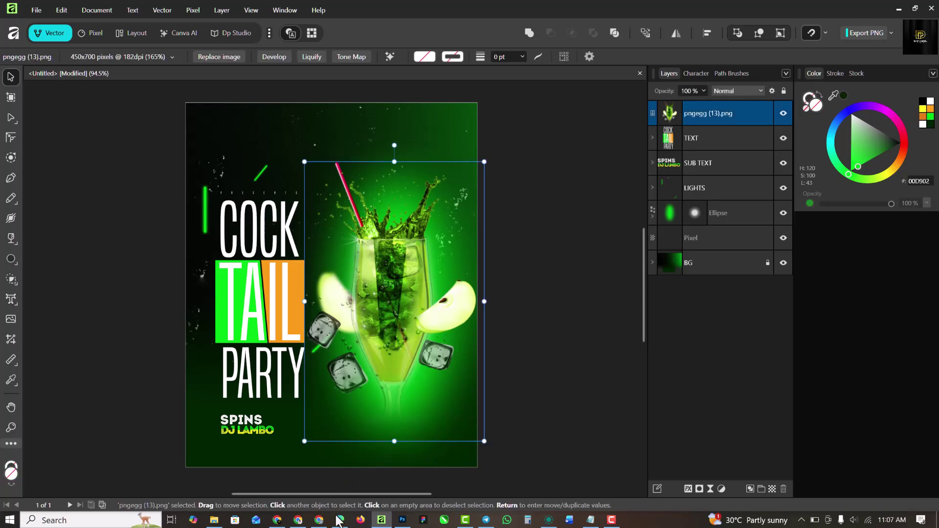
{"action": "left_click", "coordinate": [214, 523]}
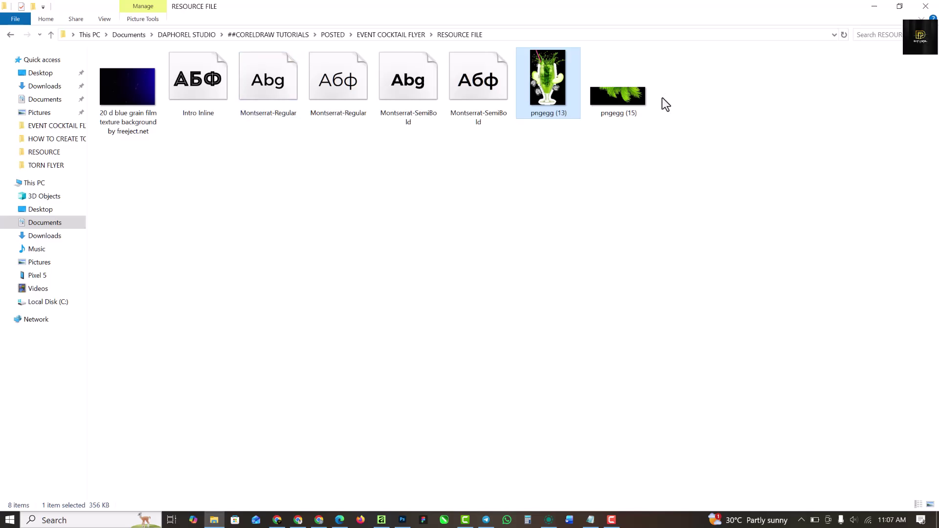
{"action": "left_click", "coordinate": [618, 97]}
{"action": "left_click_drag", "start_coordinate": [624, 95], "coordinate": [411, 427]}
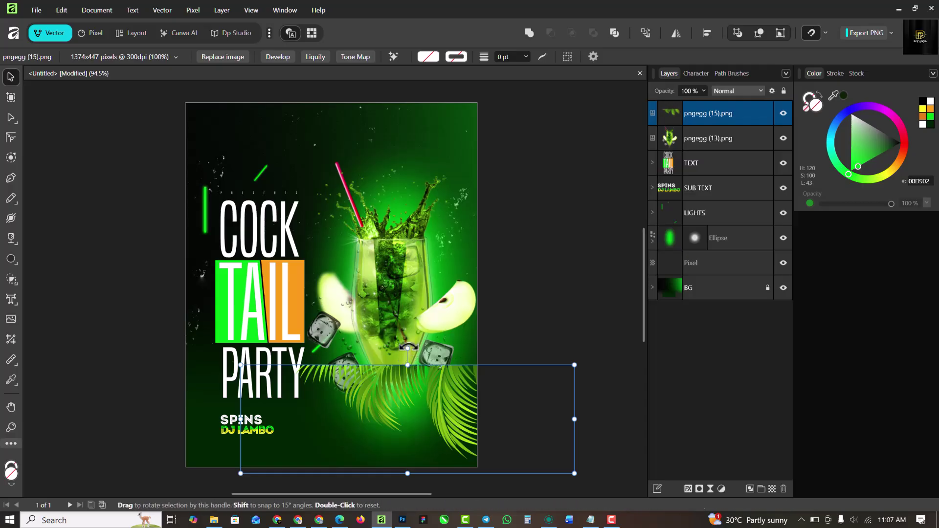
- Rotate the palm leaf image upside down so the fronds point upward, and enlarge it across the flyer's bottom edge
{"action": "left_click_drag", "start_coordinate": [407, 349], "coordinate": [425, 439]}
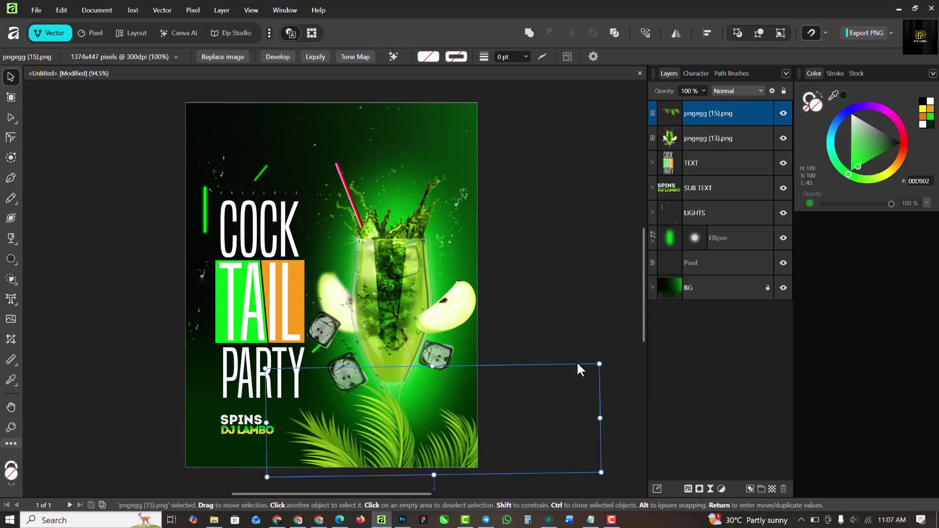
{"action": "left_click_drag", "start_coordinate": [599, 364], "coordinate": [589, 309]}
- Duplicate the palm leaf image and offset the copy to the right along the flyer's bottom edge
{"action": "left_click_drag", "start_coordinate": [437, 449], "coordinate": [530, 432]}
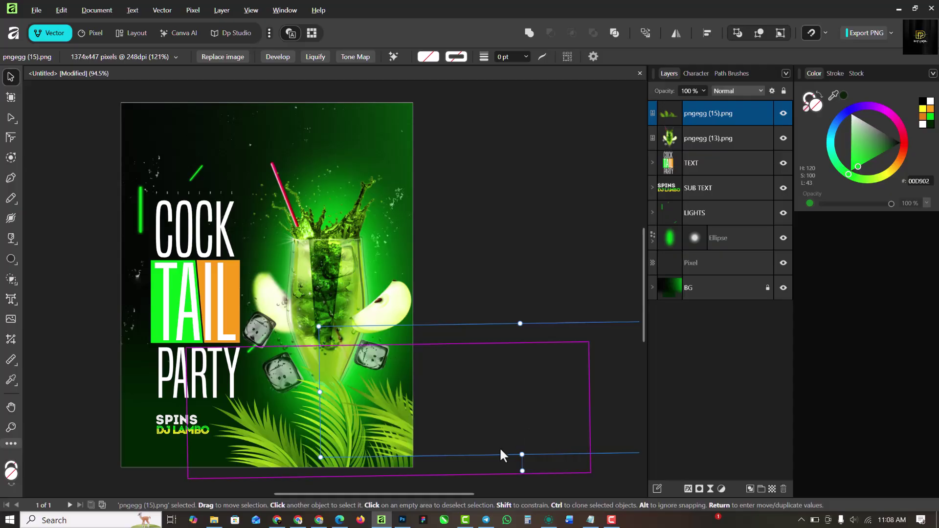
{"action": "key", "text": "ctrl+j"}
{"action": "left_click", "coordinate": [486, 198]}
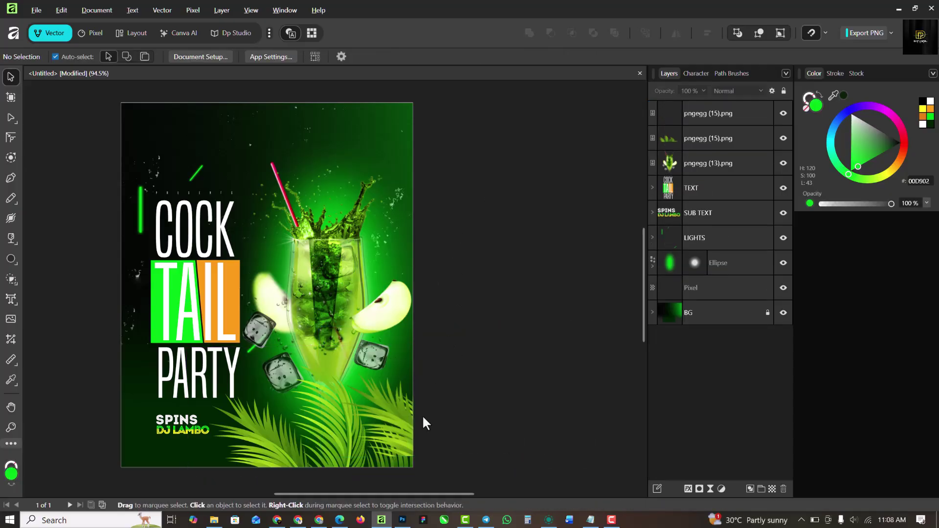
{"action": "mouse_move", "coordinate": [392, 434]}
{"action": "left_mouse_down"}
{"action": "mouse_move", "coordinate": [398, 427]}
{"action": "mouse_move", "coordinate": [401, 459]}
{"action": "mouse_move", "coordinate": [391, 446]}
{"action": "left_mouse_up"}
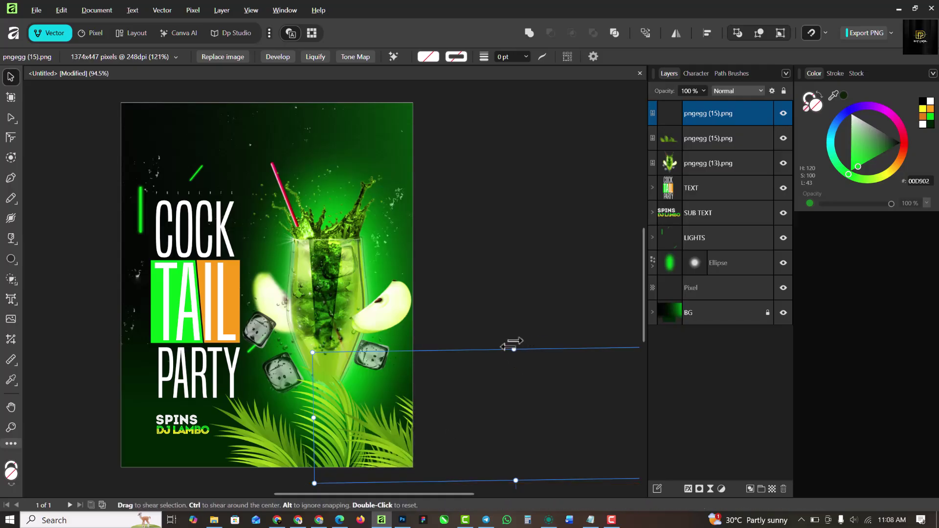
- Rotate the duplicate palm leaf image counter-clockwise to a steep diagonal and fit its fronds into the flyer's lower right corner
{"action": "left_click_drag", "start_coordinate": [306, 352], "coordinate": [299, 389]}
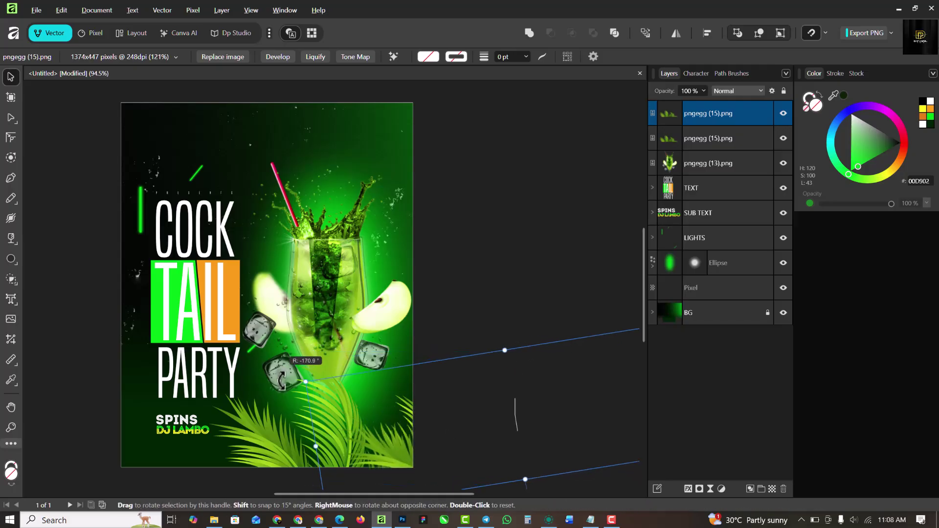
{"action": "left_click_drag", "start_coordinate": [418, 467], "coordinate": [414, 433]}
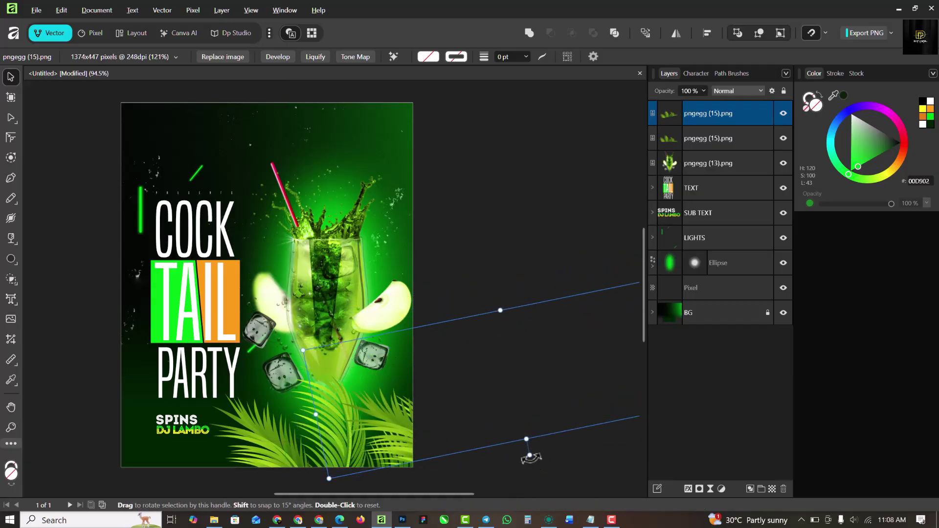
{"action": "left_click_drag", "start_coordinate": [529, 455], "coordinate": [582, 411]}
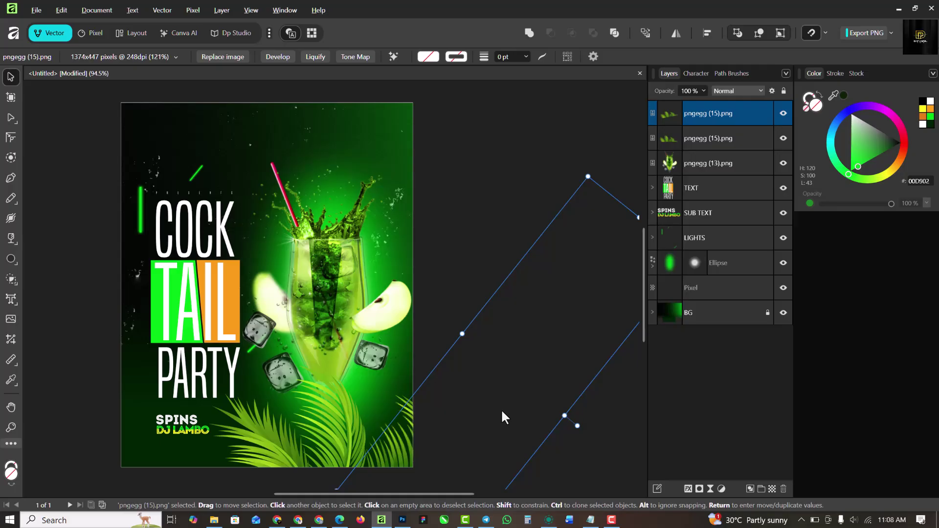
{"action": "left_click_drag", "start_coordinate": [501, 411], "coordinate": [436, 388]}
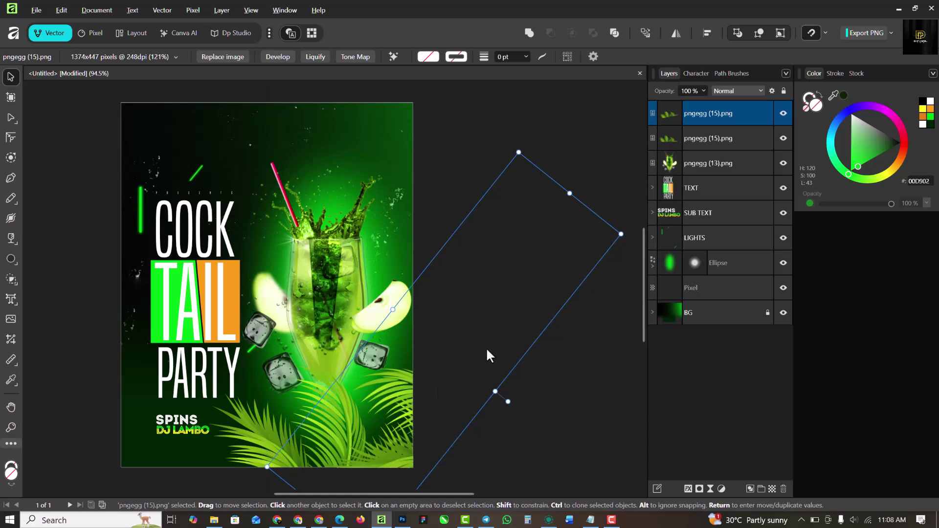
- Group both palm leaf images and darken them with a Curves adjustment inside the group, its point at X 0.549, Y 0.387
{"action": "left_click", "coordinate": [725, 140], "text": "ctrl"}
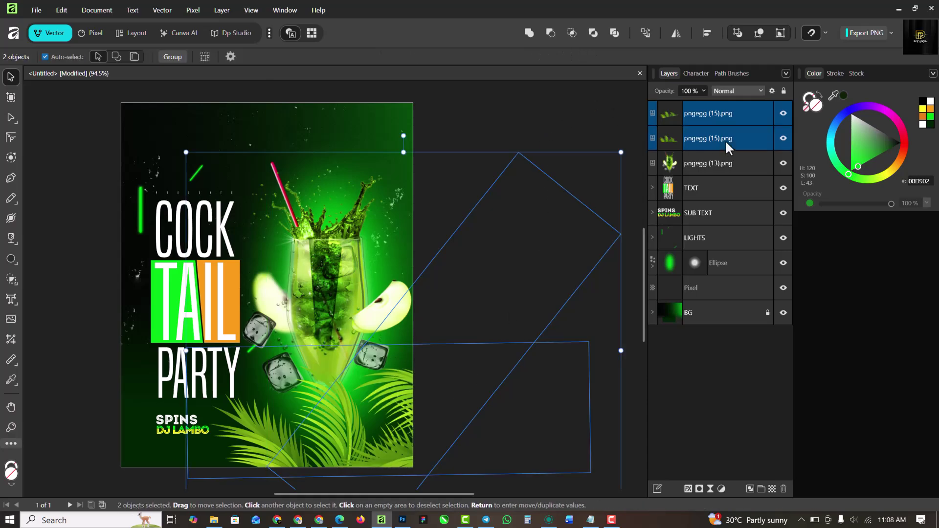
{"action": "key", "text": "ctrl+g"}
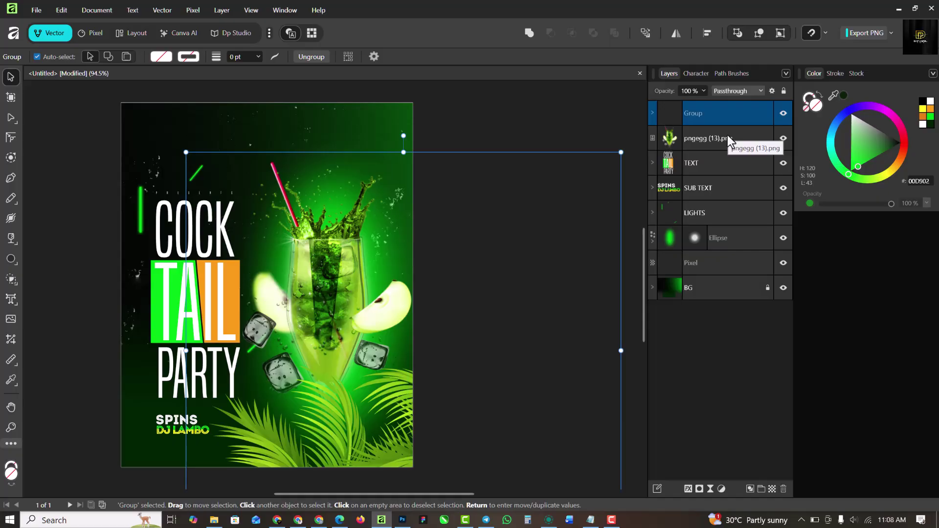
{"action": "left_click", "coordinate": [720, 489]}
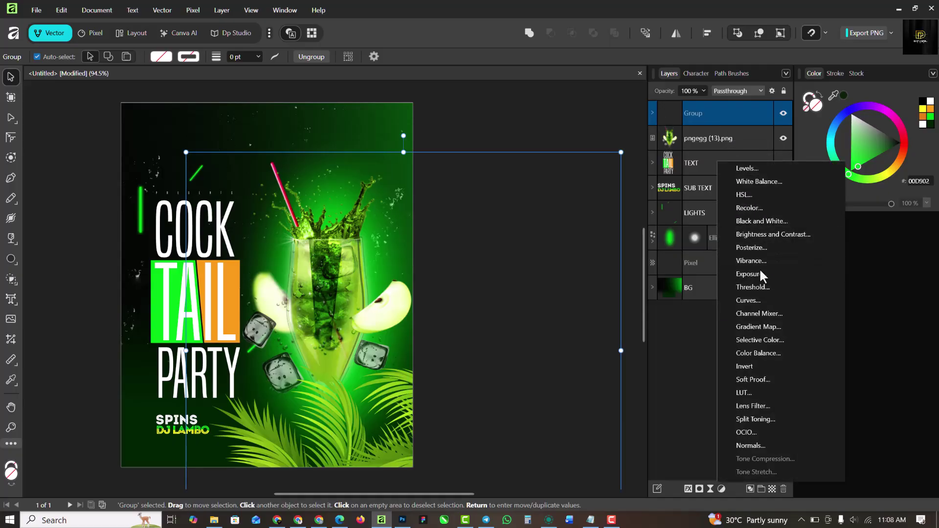
{"action": "left_click", "coordinate": [749, 300]}
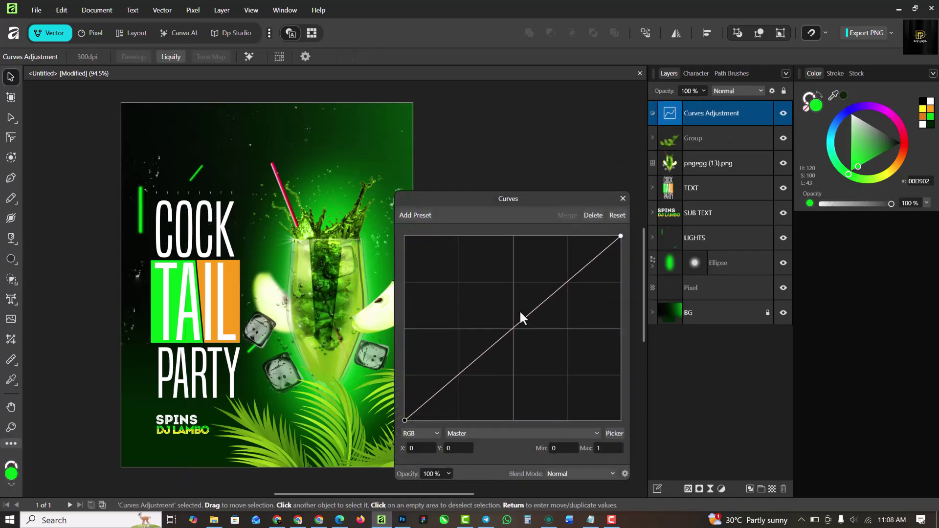
{"action": "left_click_drag", "start_coordinate": [512, 328], "coordinate": [522, 348]}
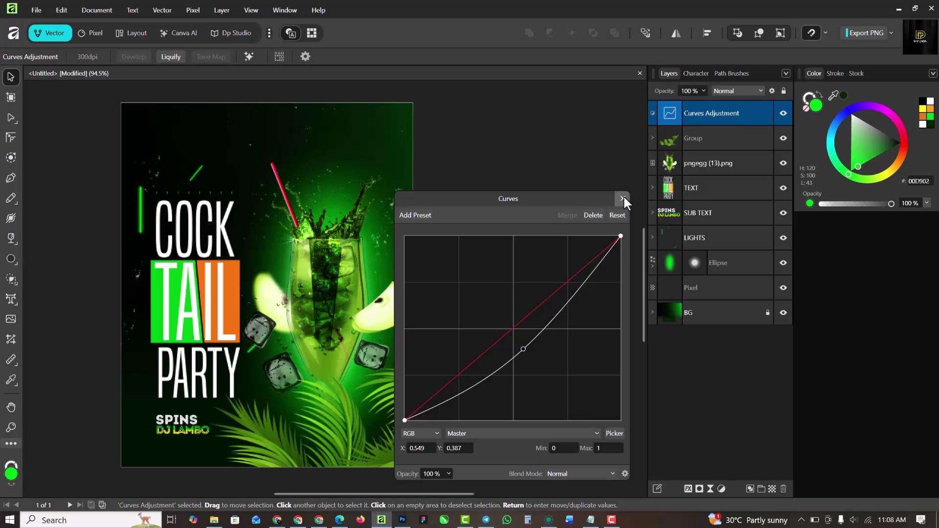
{"action": "left_click", "coordinate": [623, 195]}
{"action": "left_click_drag", "start_coordinate": [727, 114], "coordinate": [726, 138]}
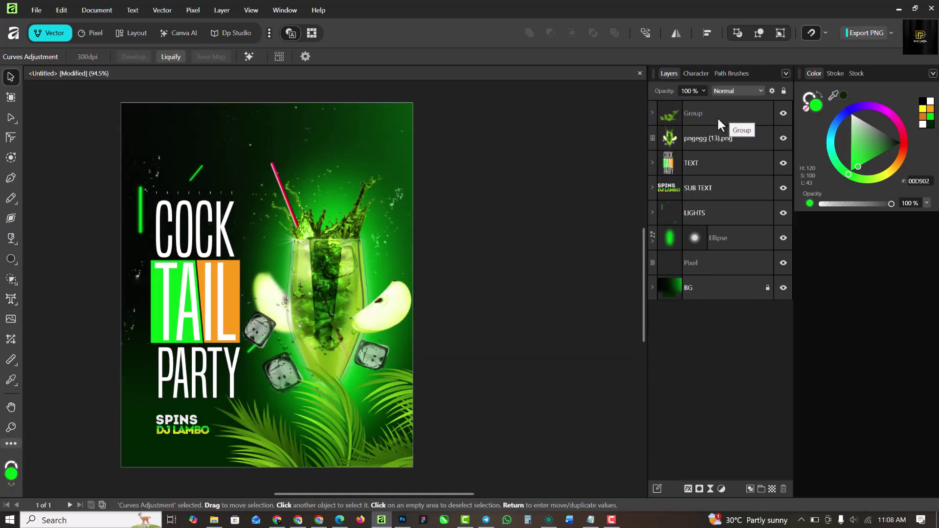
- Apply a live Gaussian Blur with a 0.6 px radius to the upper pngegg (15) image in the group
{"action": "left_click", "coordinate": [651, 113]}
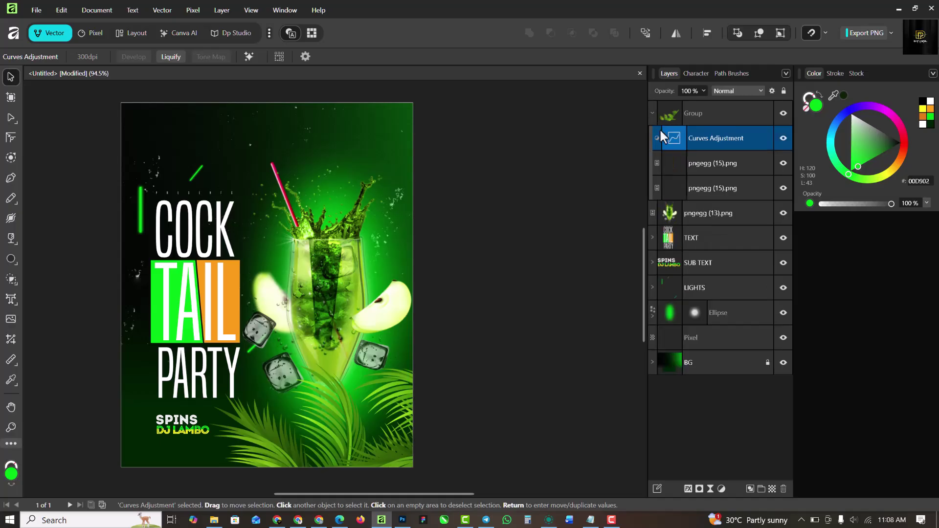
{"action": "left_click", "coordinate": [714, 162]}
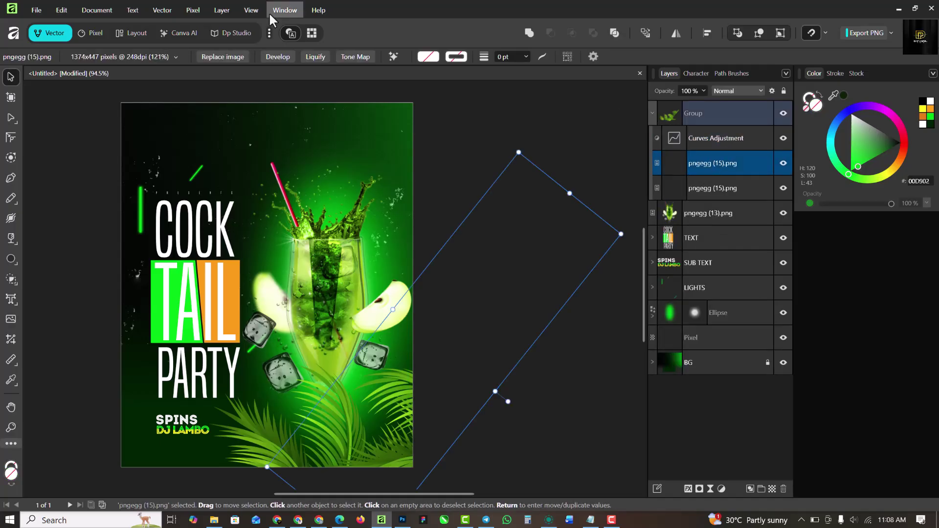
{"action": "left_click", "coordinate": [709, 489]}
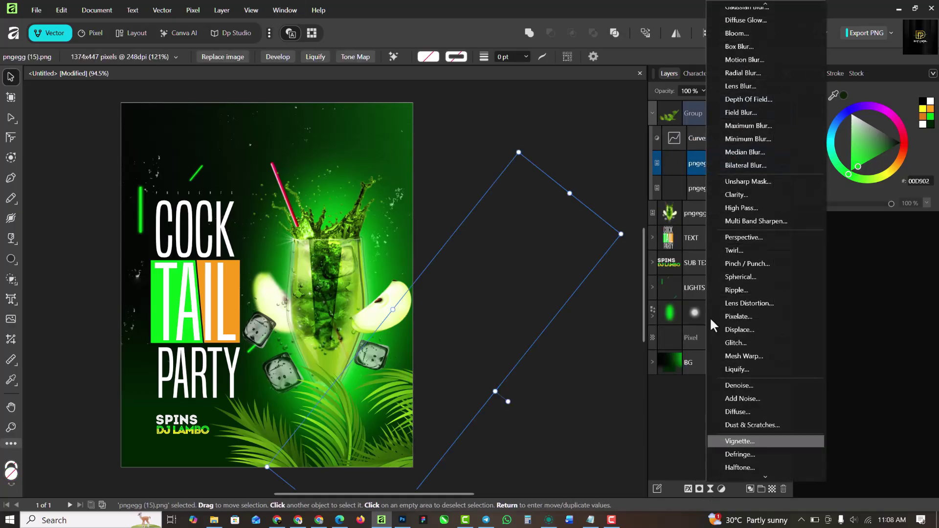
{"action": "left_click", "coordinate": [695, 95]}
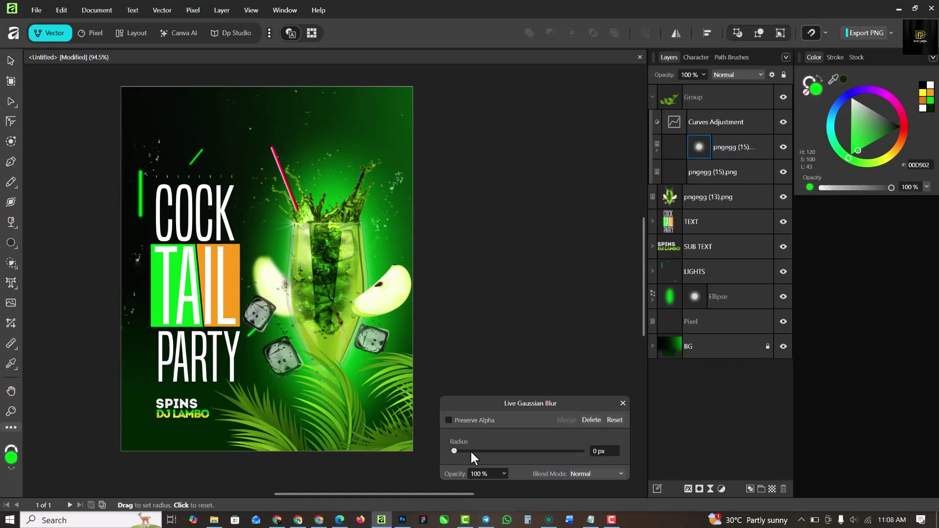
{"action": "mouse_move", "coordinate": [471, 451]}
{"action": "left_mouse_down"}
{"action": "mouse_move", "coordinate": [486, 451]}
{"action": "mouse_move", "coordinate": [471, 451]}
{"action": "left_mouse_up"}
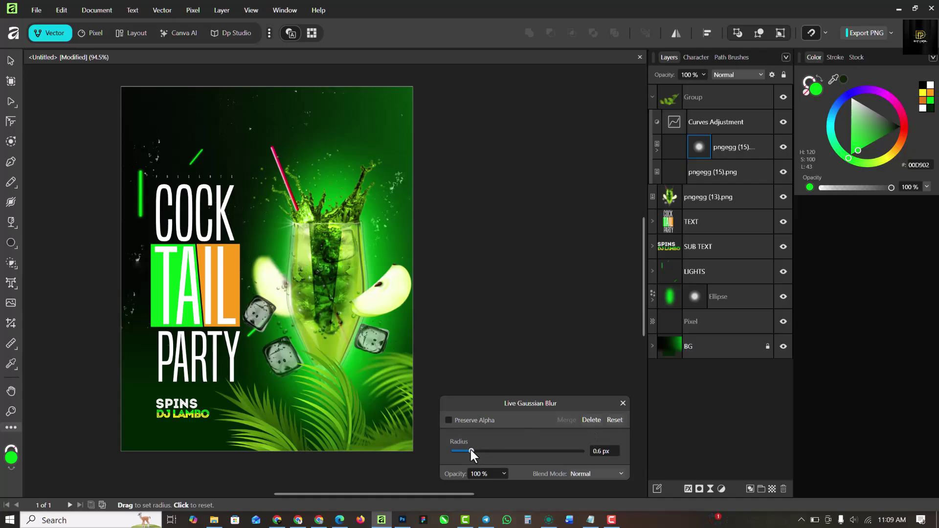
{"action": "left_click", "coordinate": [622, 403]}
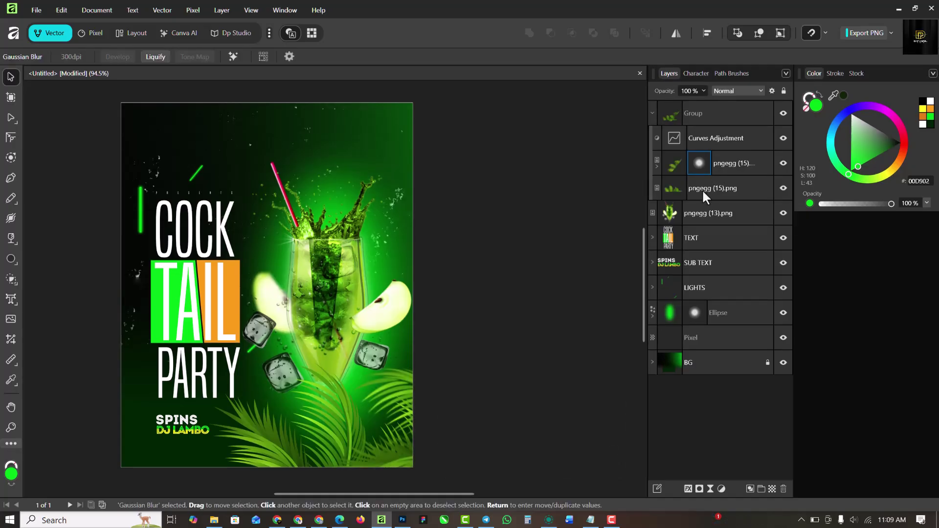
- Apply a live Gaussian Blur with a 1 px radius to the lower pngegg (15) image in the group
{"action": "left_click", "coordinate": [703, 189]}
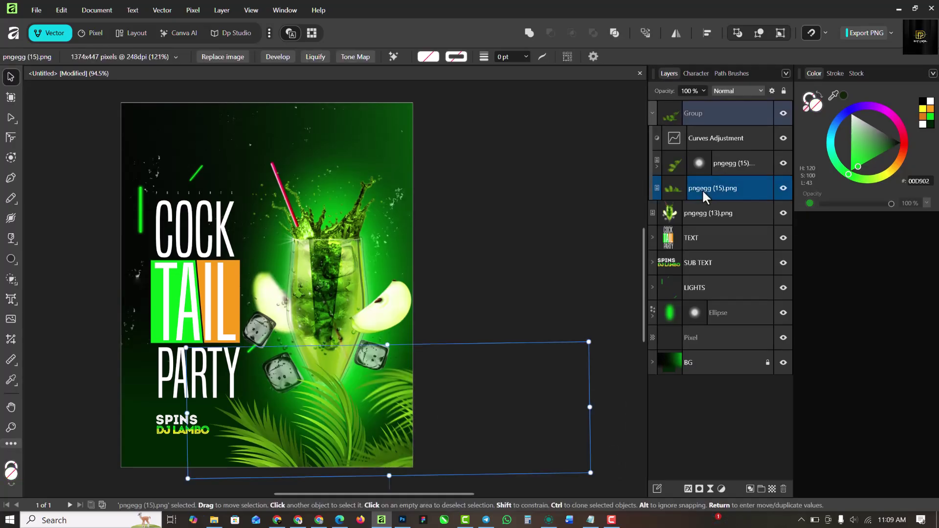
{"action": "left_click", "coordinate": [713, 486]}
{"action": "left_click", "coordinate": [736, 8]}
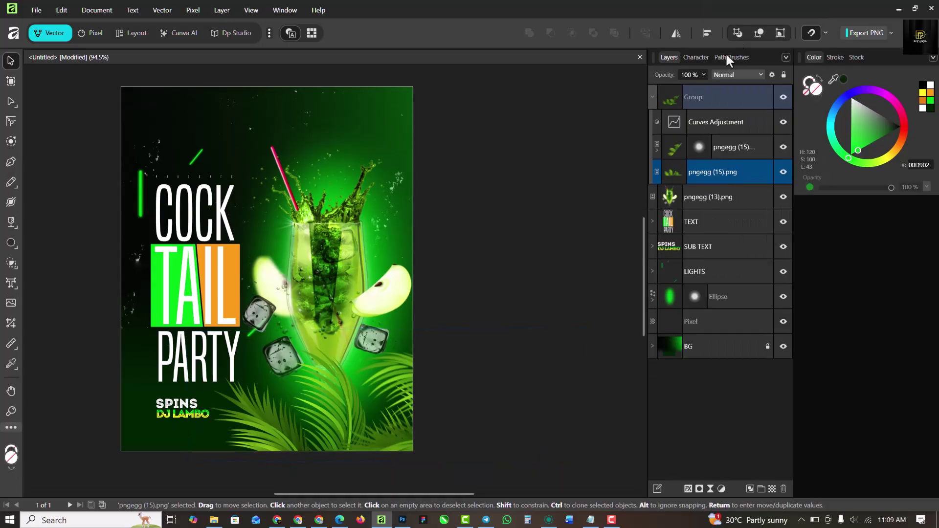
{"action": "left_click_drag", "start_coordinate": [518, 450], "coordinate": [479, 451]}
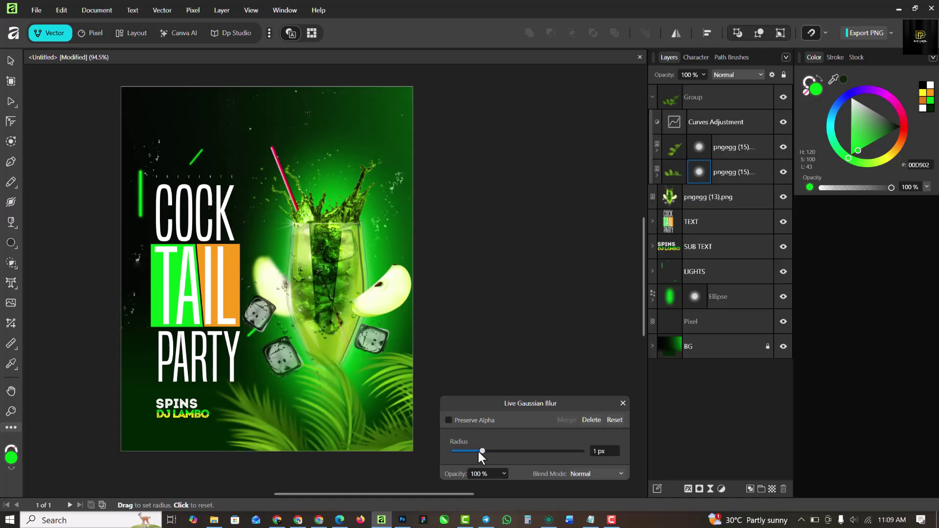
{"action": "left_click", "coordinate": [620, 404]}
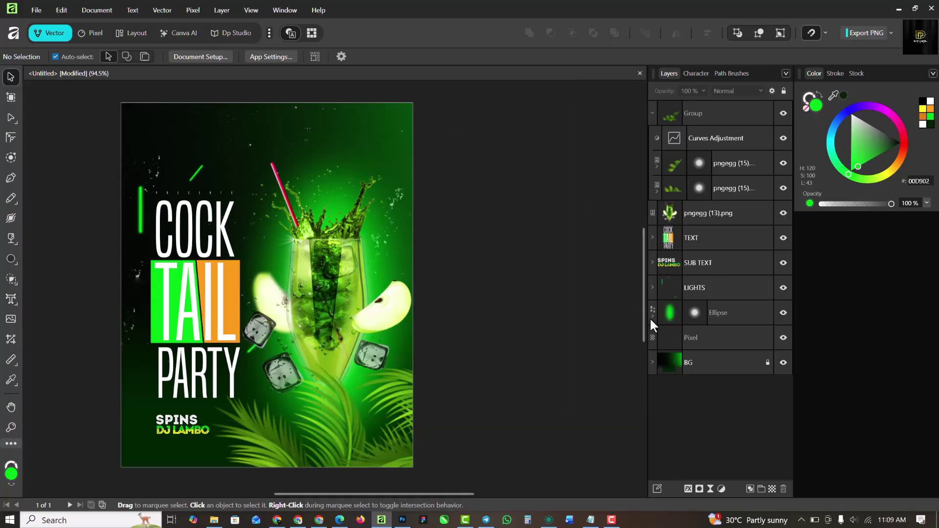
- Collapse the palm leaf group, rename it TREE and deselect it
{"action": "left_click", "coordinate": [653, 113]}
{"action": "double_click", "coordinate": [697, 111]}
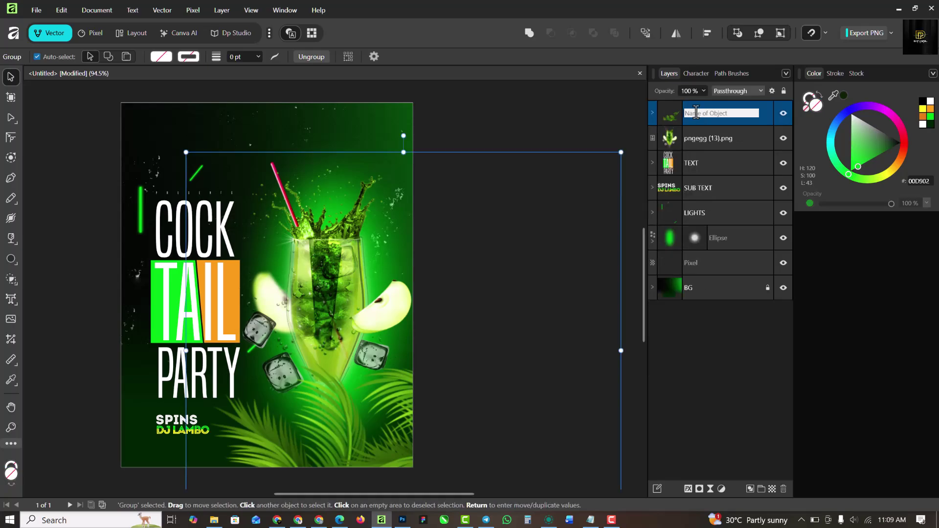
{"action": "type", "text": "TREE"}
{"action": "key", "text": "Return"}
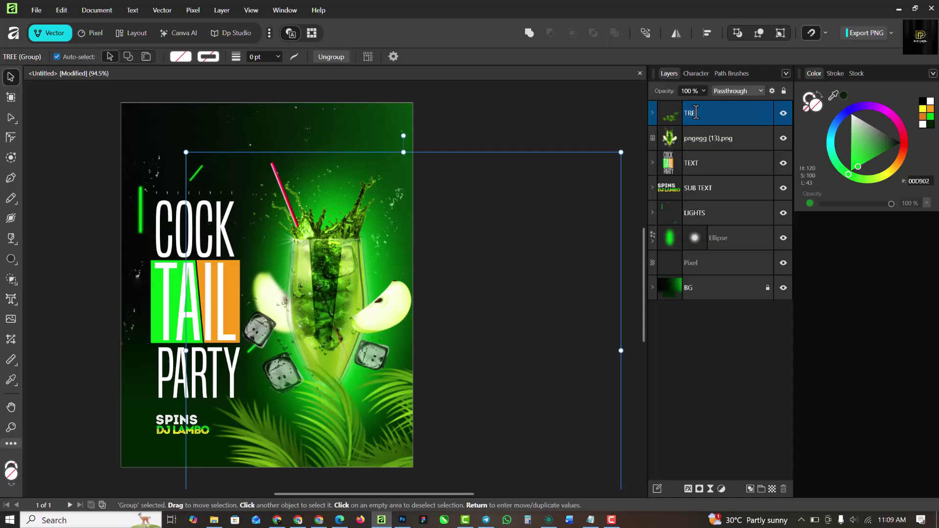
{"action": "left_click", "coordinate": [599, 127]}
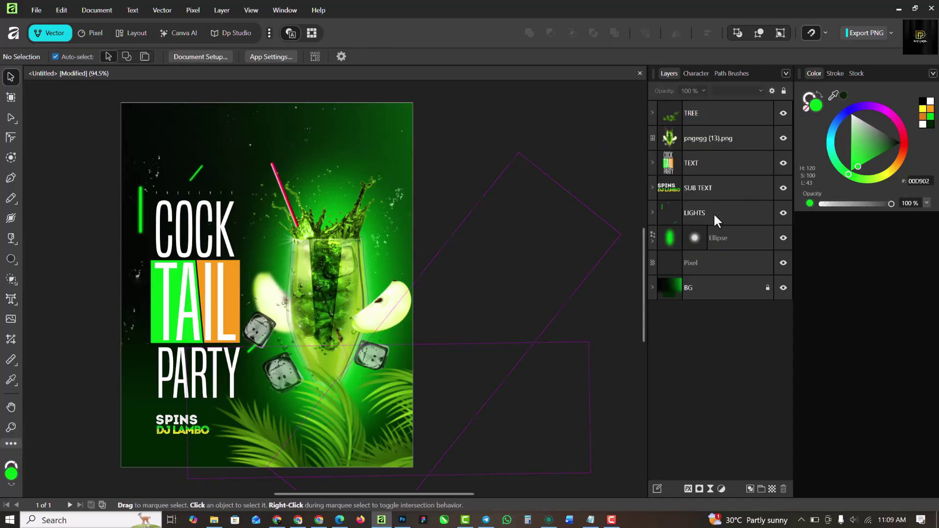
- Bring the LIGHTS group to the front of the layer stack and shift the neon bars slightly down
{"action": "left_click", "coordinate": [713, 213]}
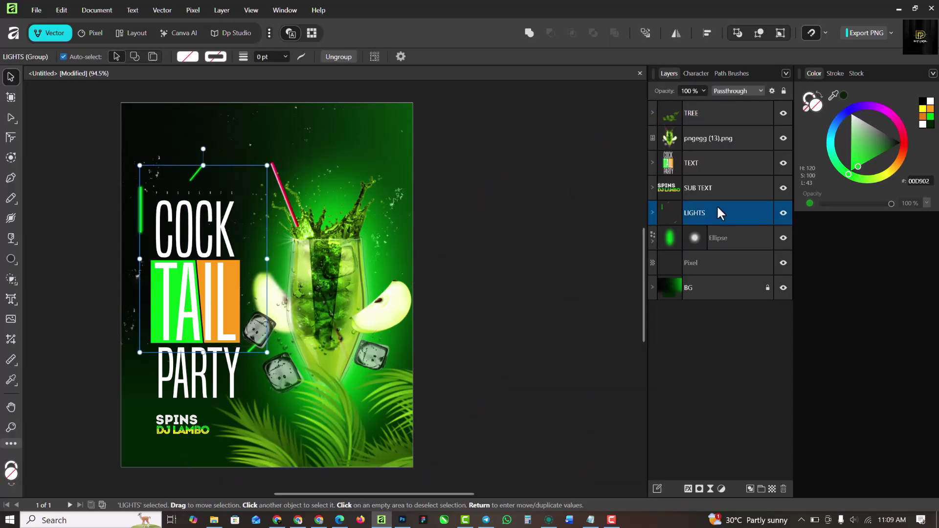
{"action": "key", "text": "ctrl+shift+]"}
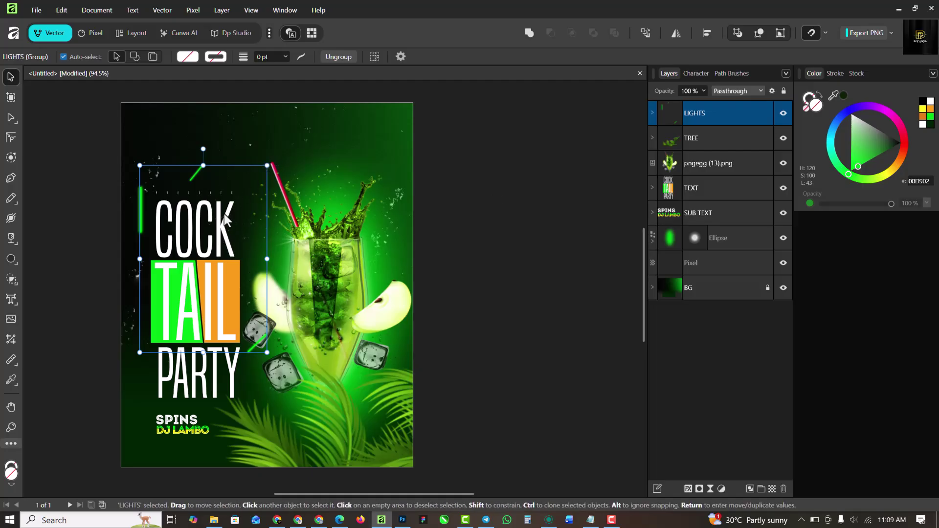
{"action": "left_click_drag", "start_coordinate": [225, 213], "coordinate": [224, 218]}
{"action": "key", "text": "Down"}
{"action": "key", "text": "Down"}
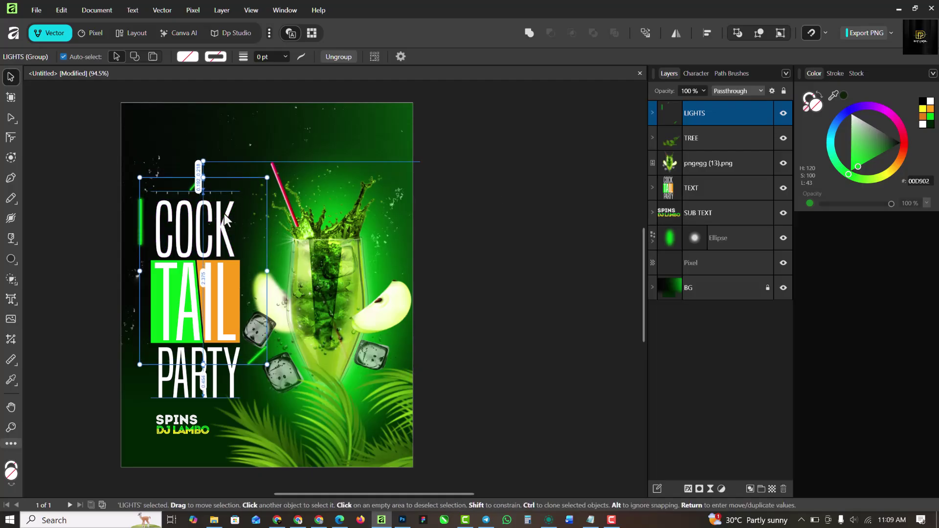
{"action": "key", "text": "Down"}
{"action": "key", "text": "Down"}
{"action": "key", "text": "Down"}
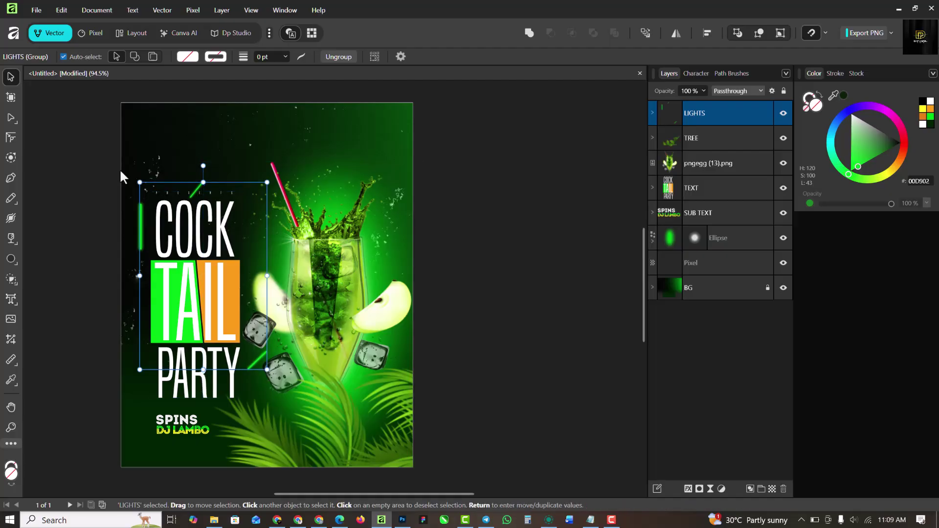
{"action": "left_click", "coordinate": [609, 183]}
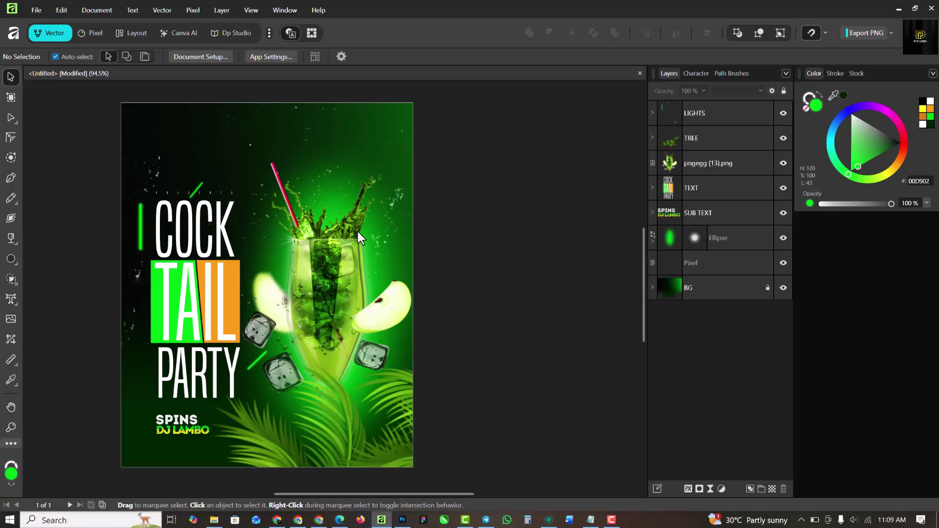
- Nudge the cocktail glass image and its green glow ellipse up together slightly, and deselect them
{"action": "left_click", "coordinate": [734, 239]}
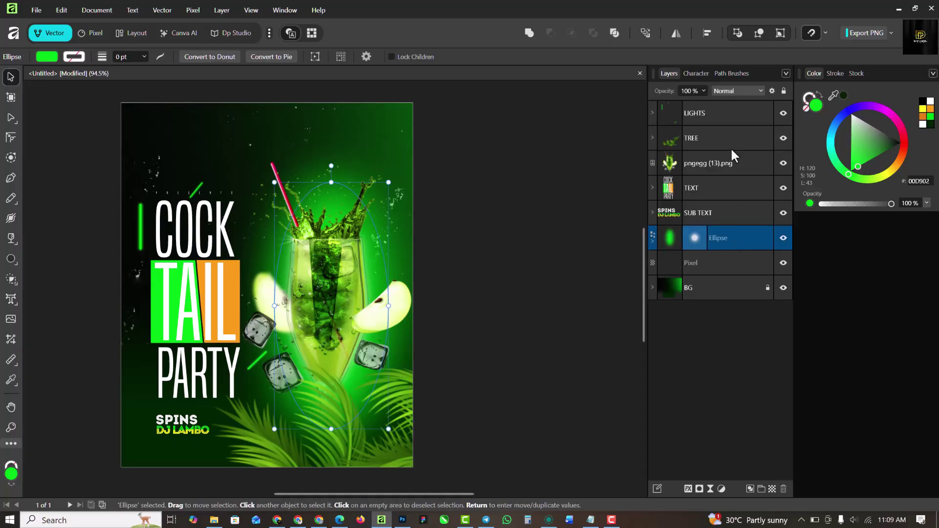
{"action": "left_click", "coordinate": [719, 162], "text": "ctrl"}
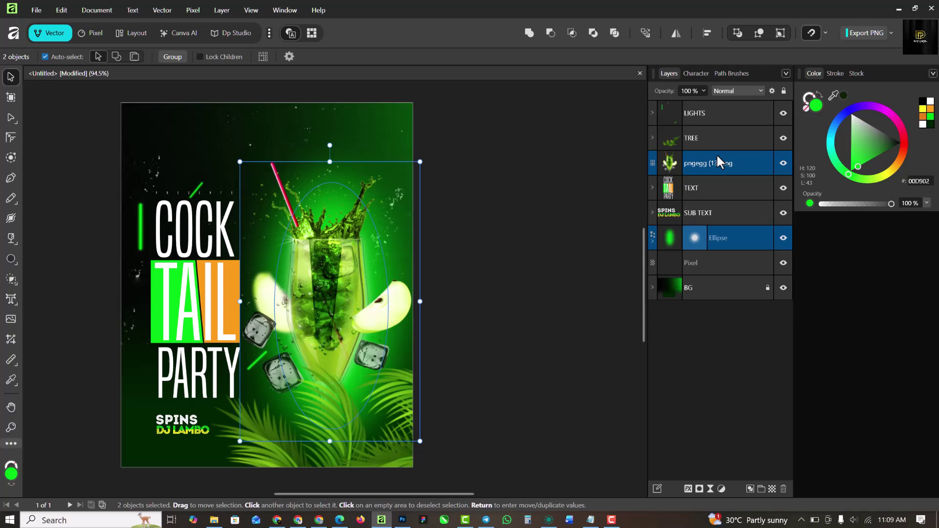
{"action": "key", "text": "shift+Up"}
{"action": "key", "text": "shift+Up"}
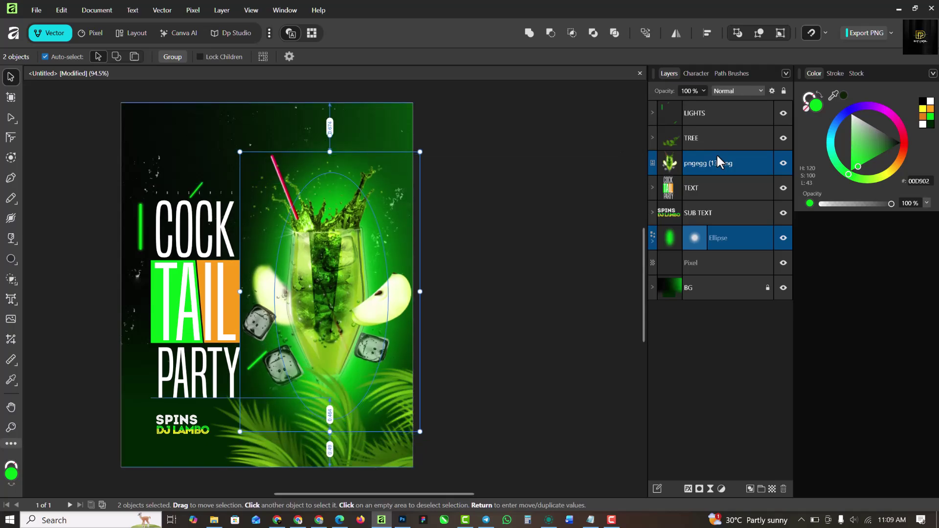
{"action": "left_click", "coordinate": [606, 197]}
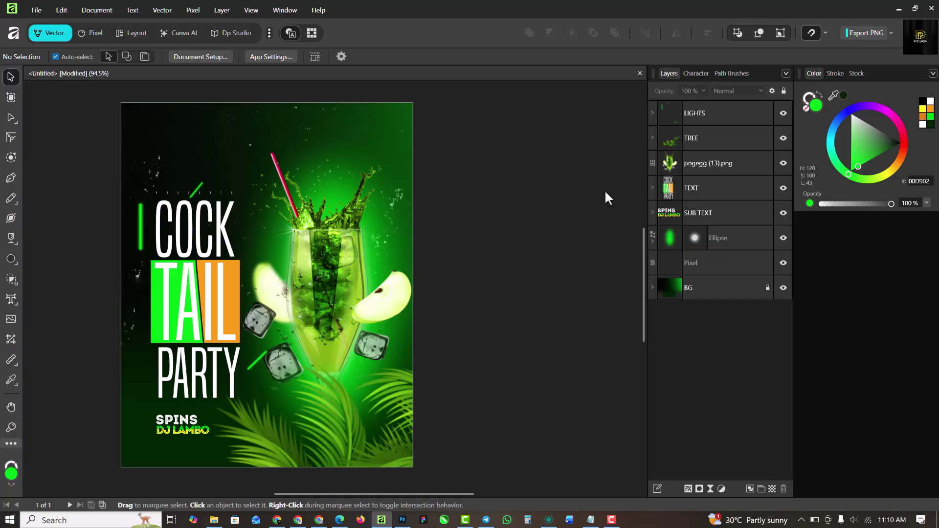
- Add a pixel layer above the LIGHTS group and paint soft dark green (002500) shading along the flyer's bottom with a 598 px brush
{"action": "scroll", "coordinate": [608, 198], "scroll_direction": "left", "scroll_amount": 2}
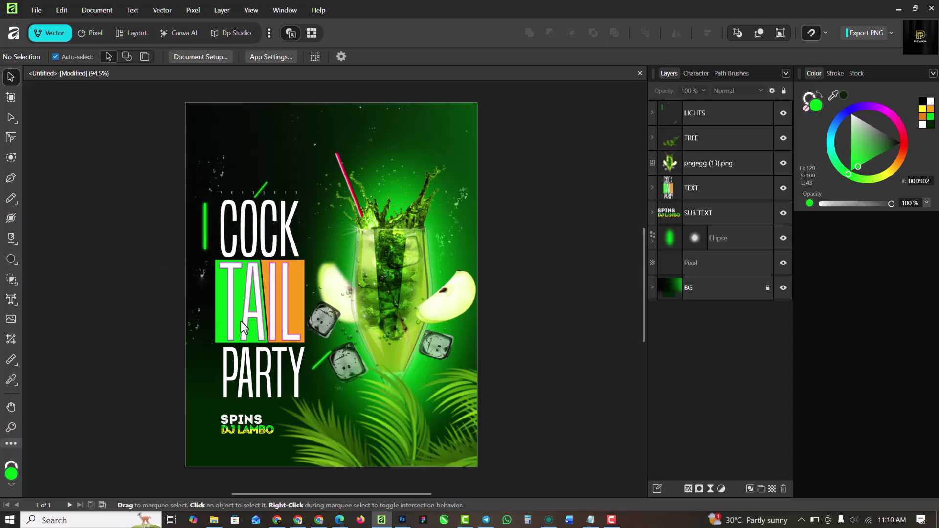
{"action": "left_click", "coordinate": [742, 113]}
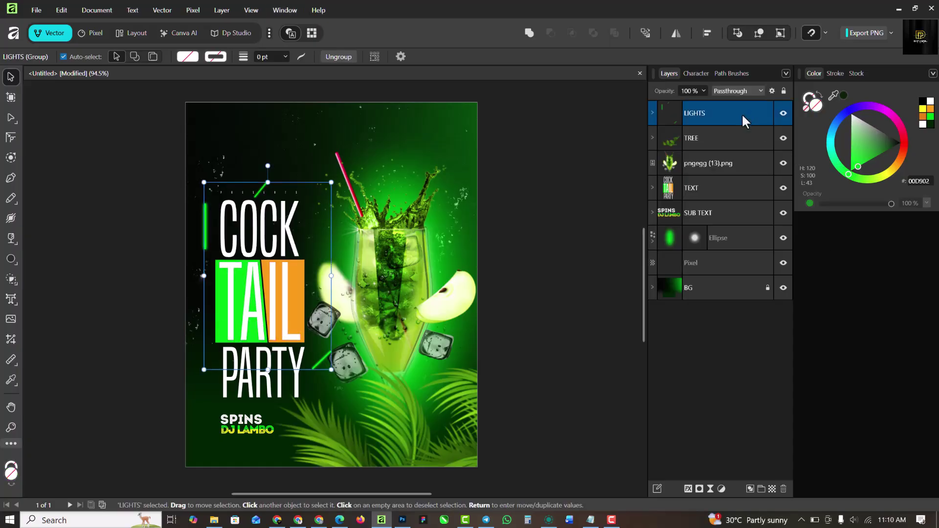
{"action": "left_click", "coordinate": [773, 488]}
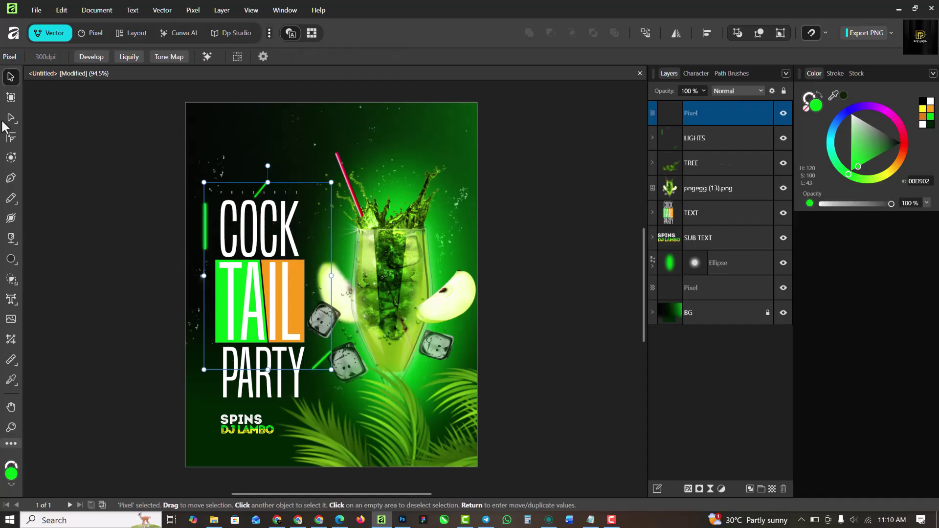
{"action": "left_click", "coordinate": [83, 32]}
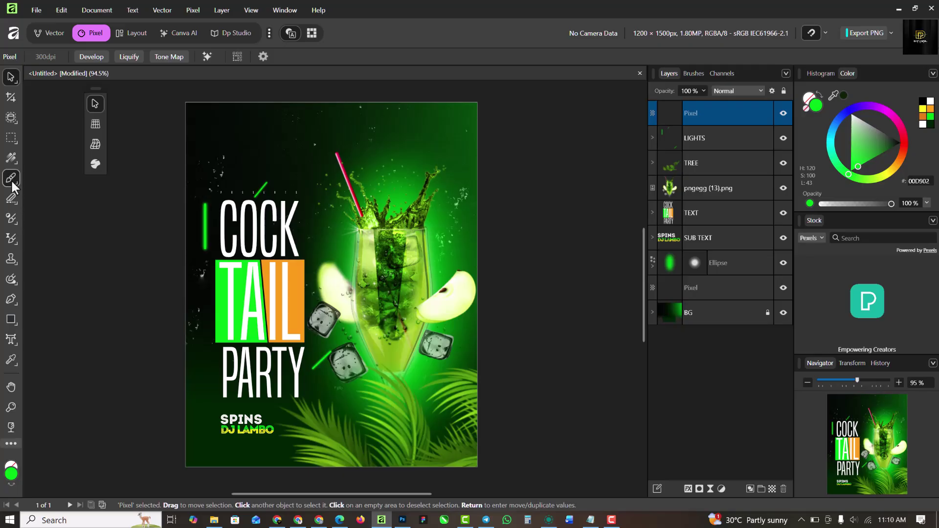
{"action": "left_click_drag", "start_coordinate": [11, 179], "coordinate": [37, 174]}
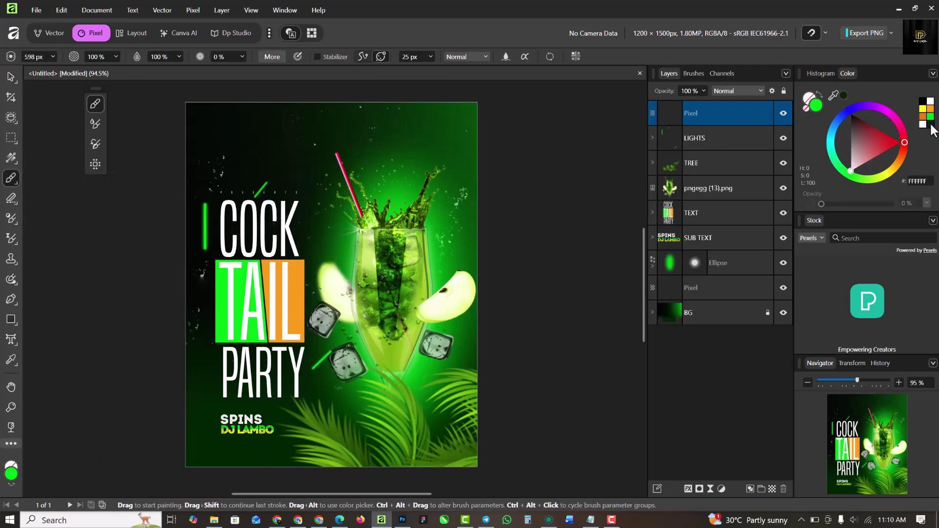
{"action": "left_click", "coordinate": [923, 101]}
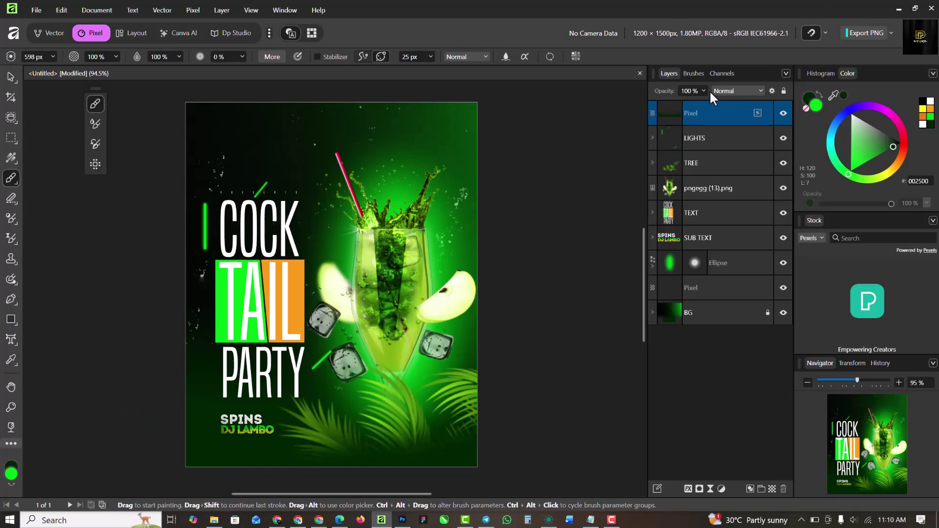
- Set the bottom shading layer to Multiply blend mode at 57% opacity and clear the selection
{"action": "left_click", "coordinate": [729, 90]}
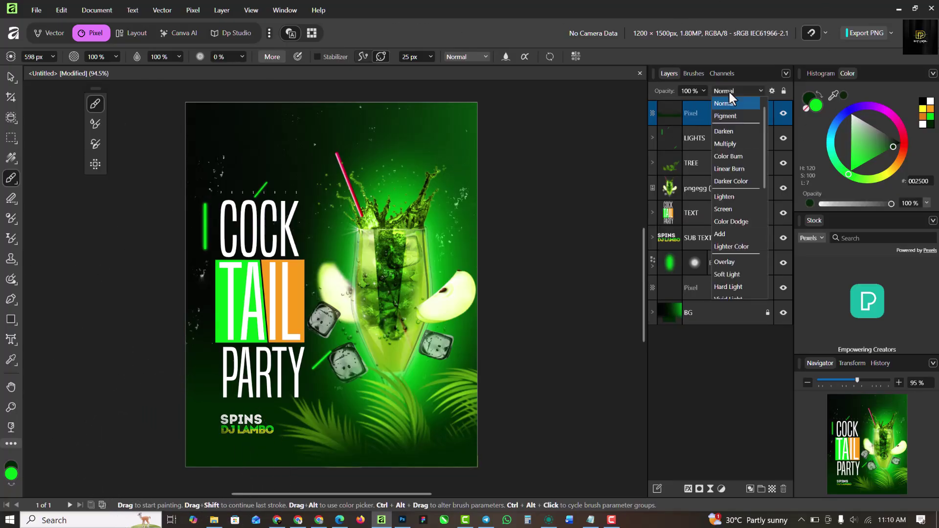
{"action": "left_click", "coordinate": [731, 142]}
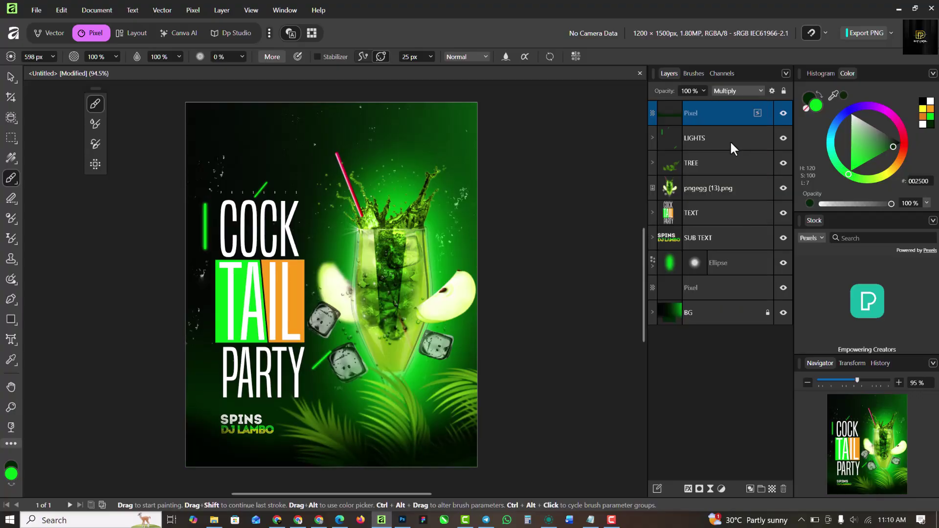
{"action": "left_click", "coordinate": [703, 90]}
{"action": "left_click_drag", "start_coordinate": [699, 103], "coordinate": [670, 104]}
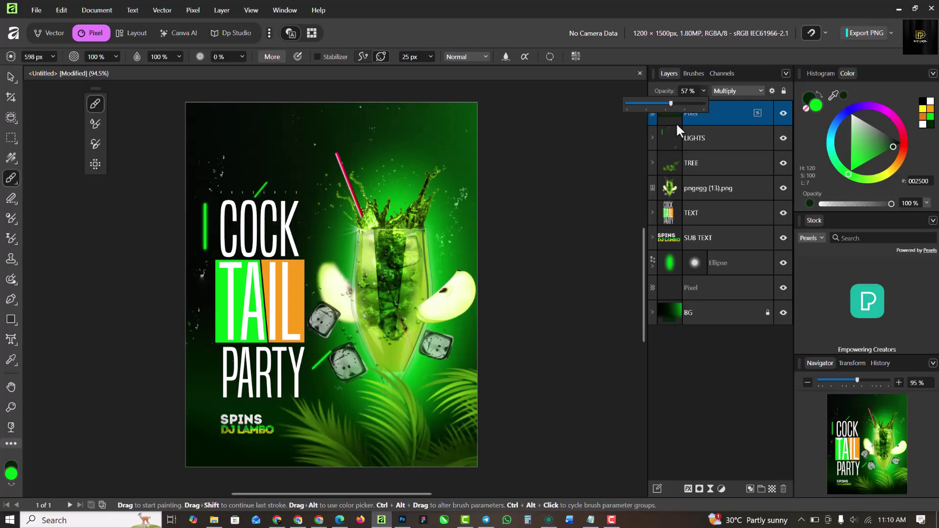
{"action": "left_click", "coordinate": [11, 77]}
{"action": "left_click", "coordinate": [155, 173]}
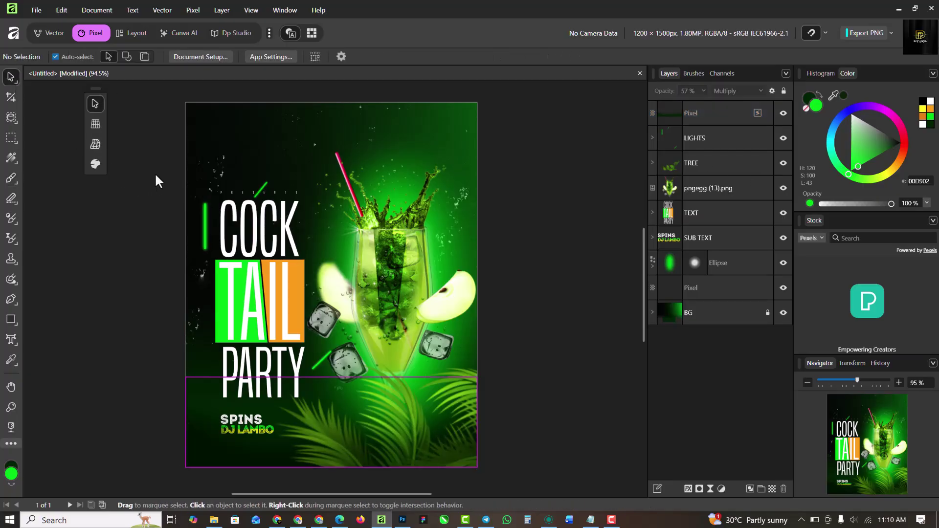
{"action": "left_click", "coordinate": [578, 172]}
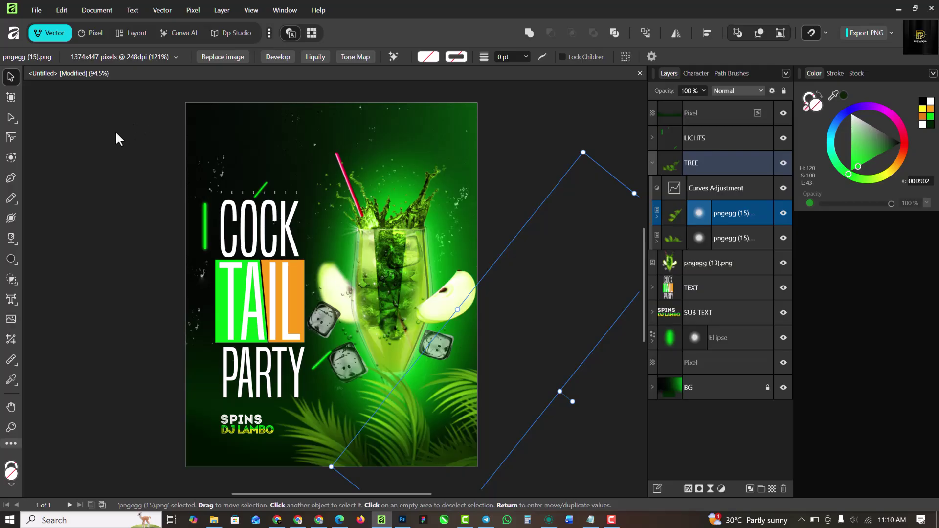
{"action": "left_click", "coordinate": [116, 130]}
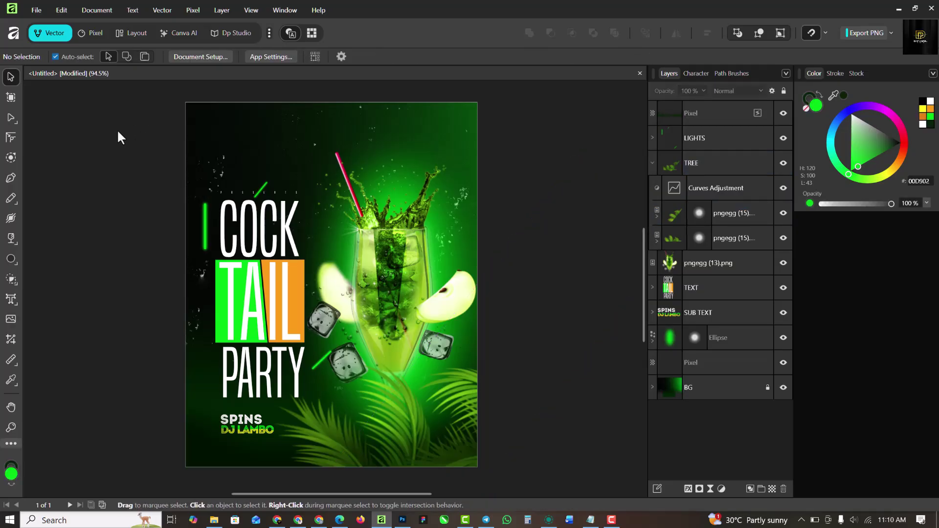